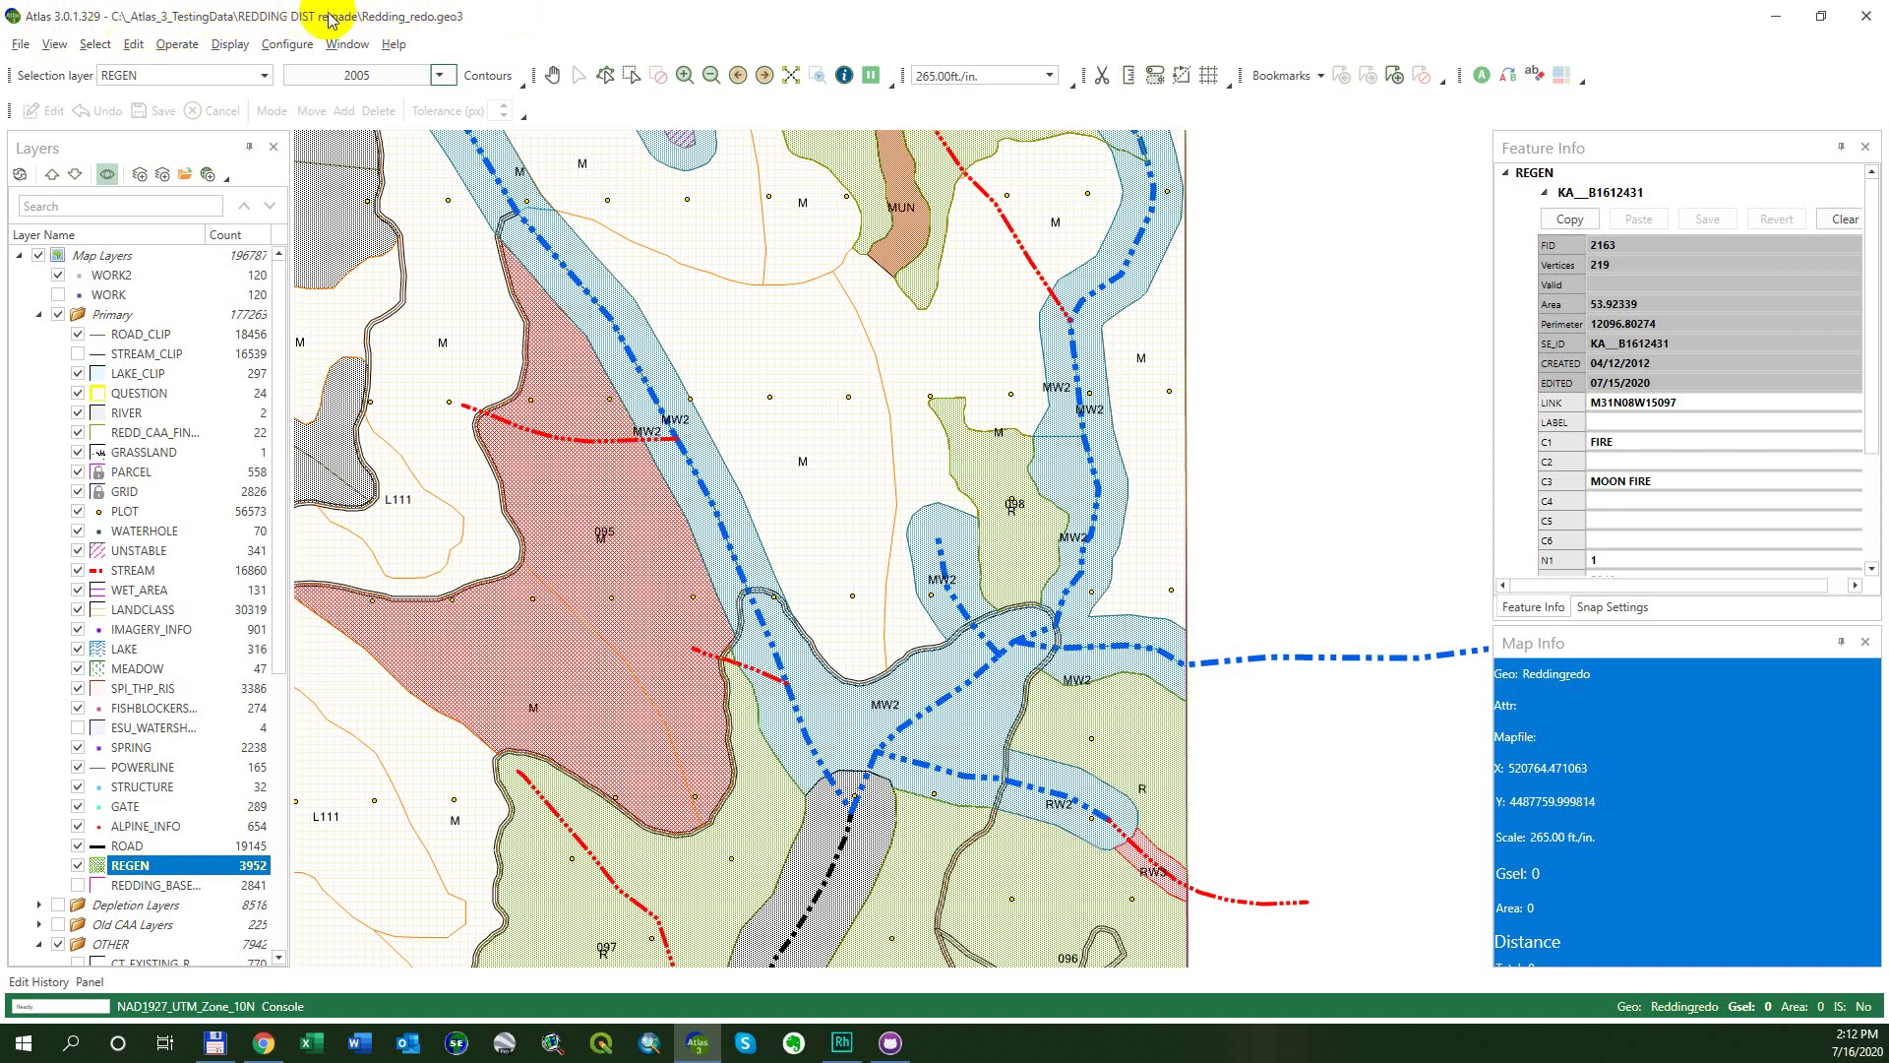
{"action": "left_click", "coordinate": [1629, 682]}
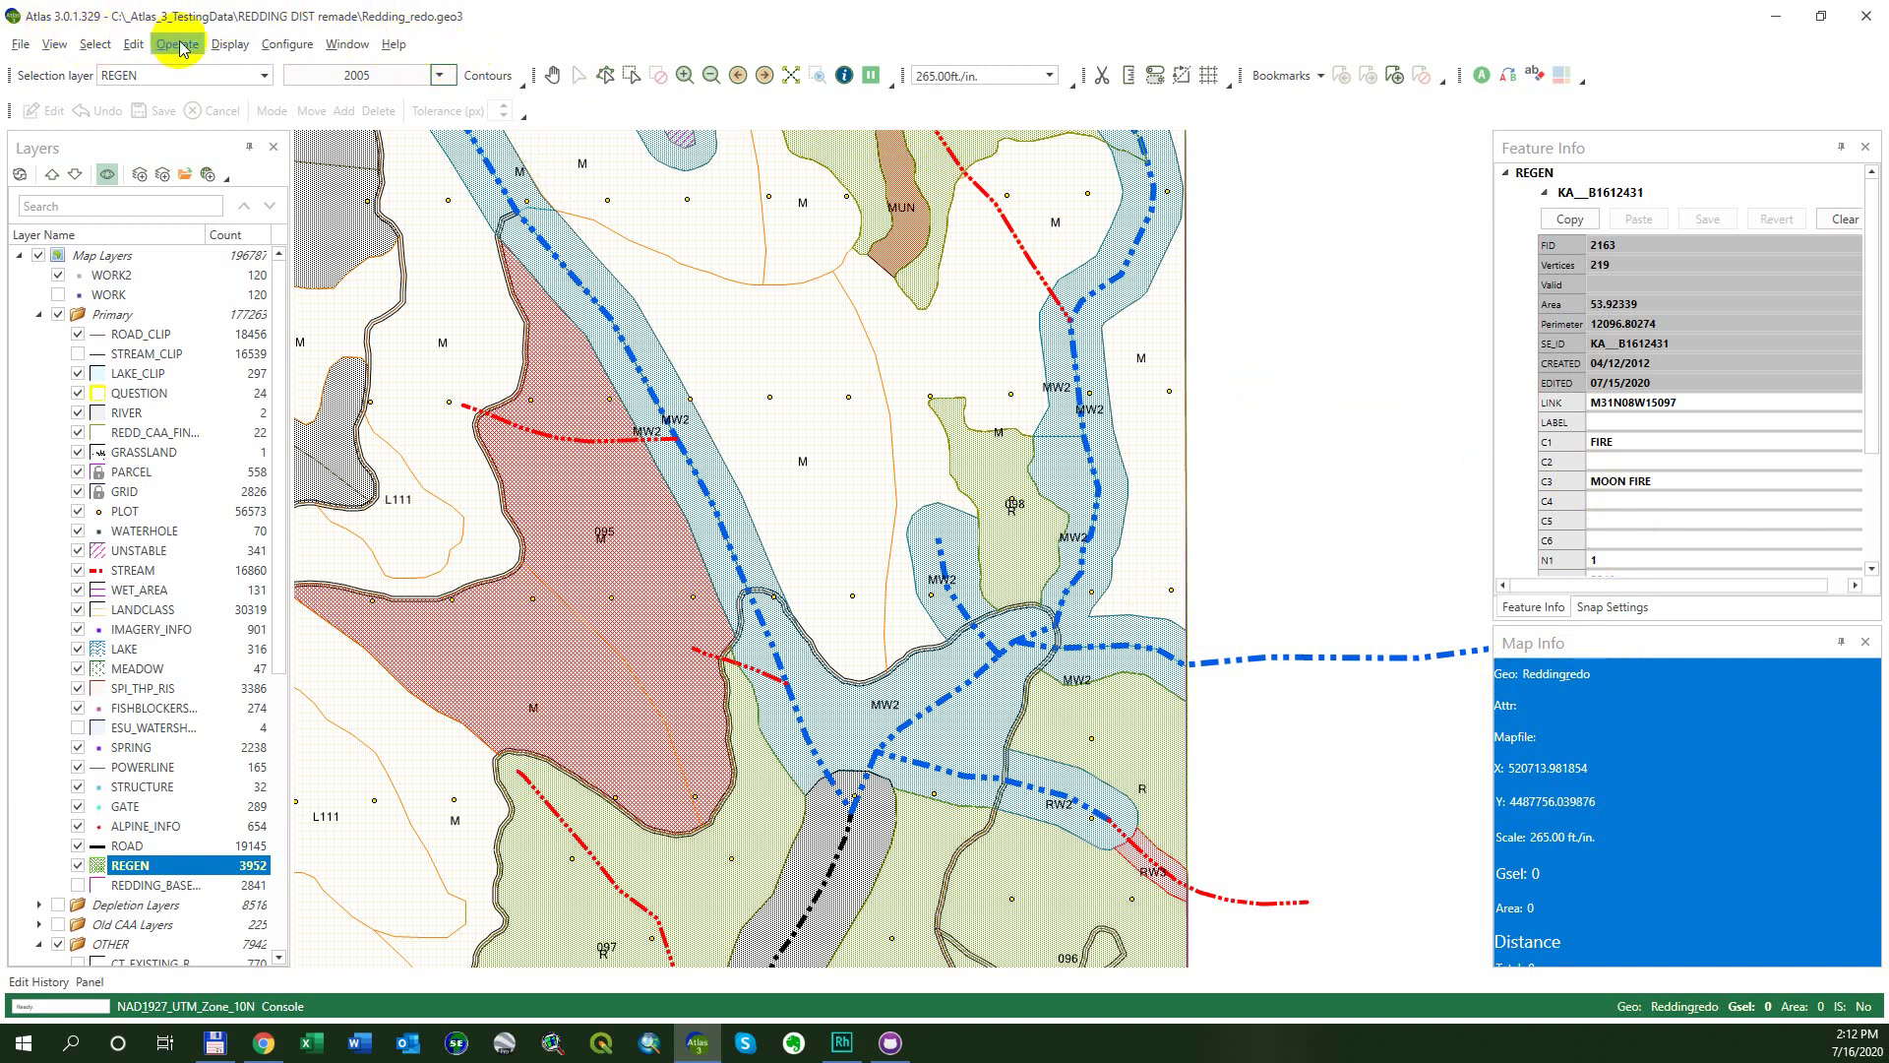
{"action": "left_click", "coordinate": [24, 45]}
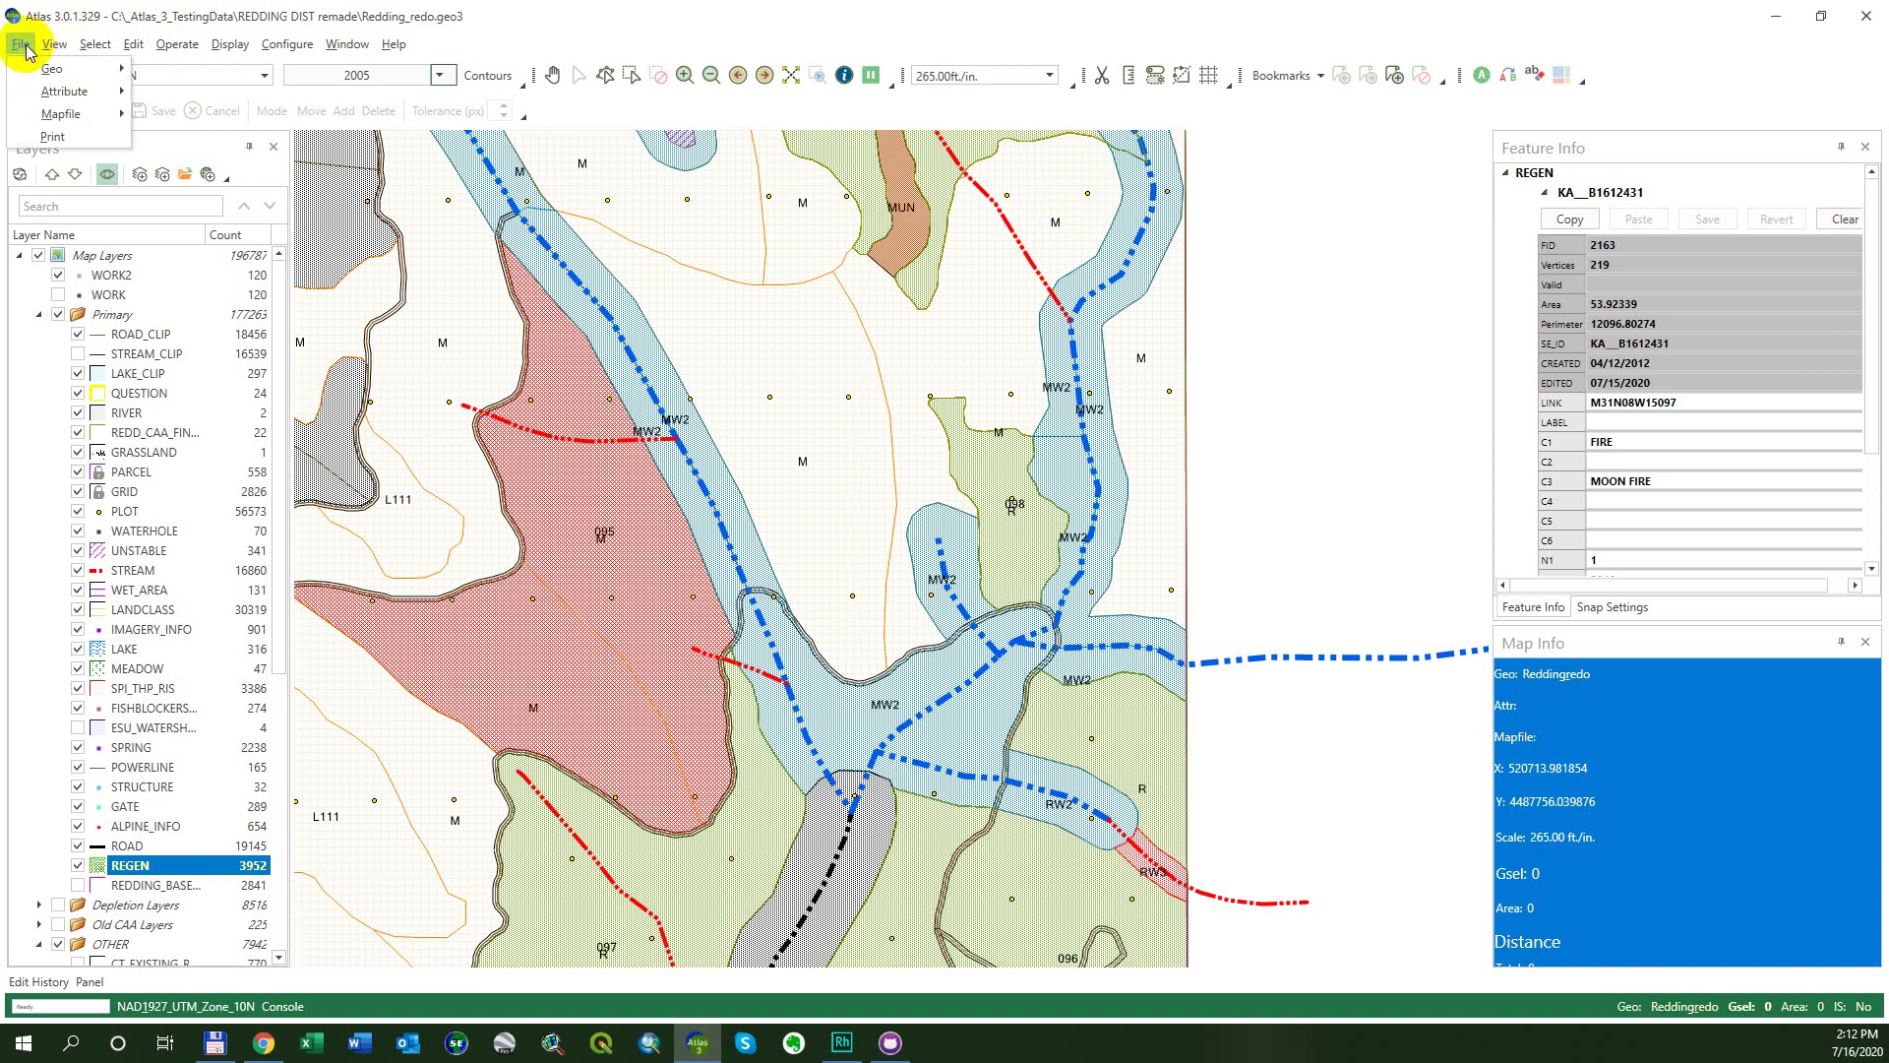
{"action": "mouse_move", "coordinate": [32, 69]}
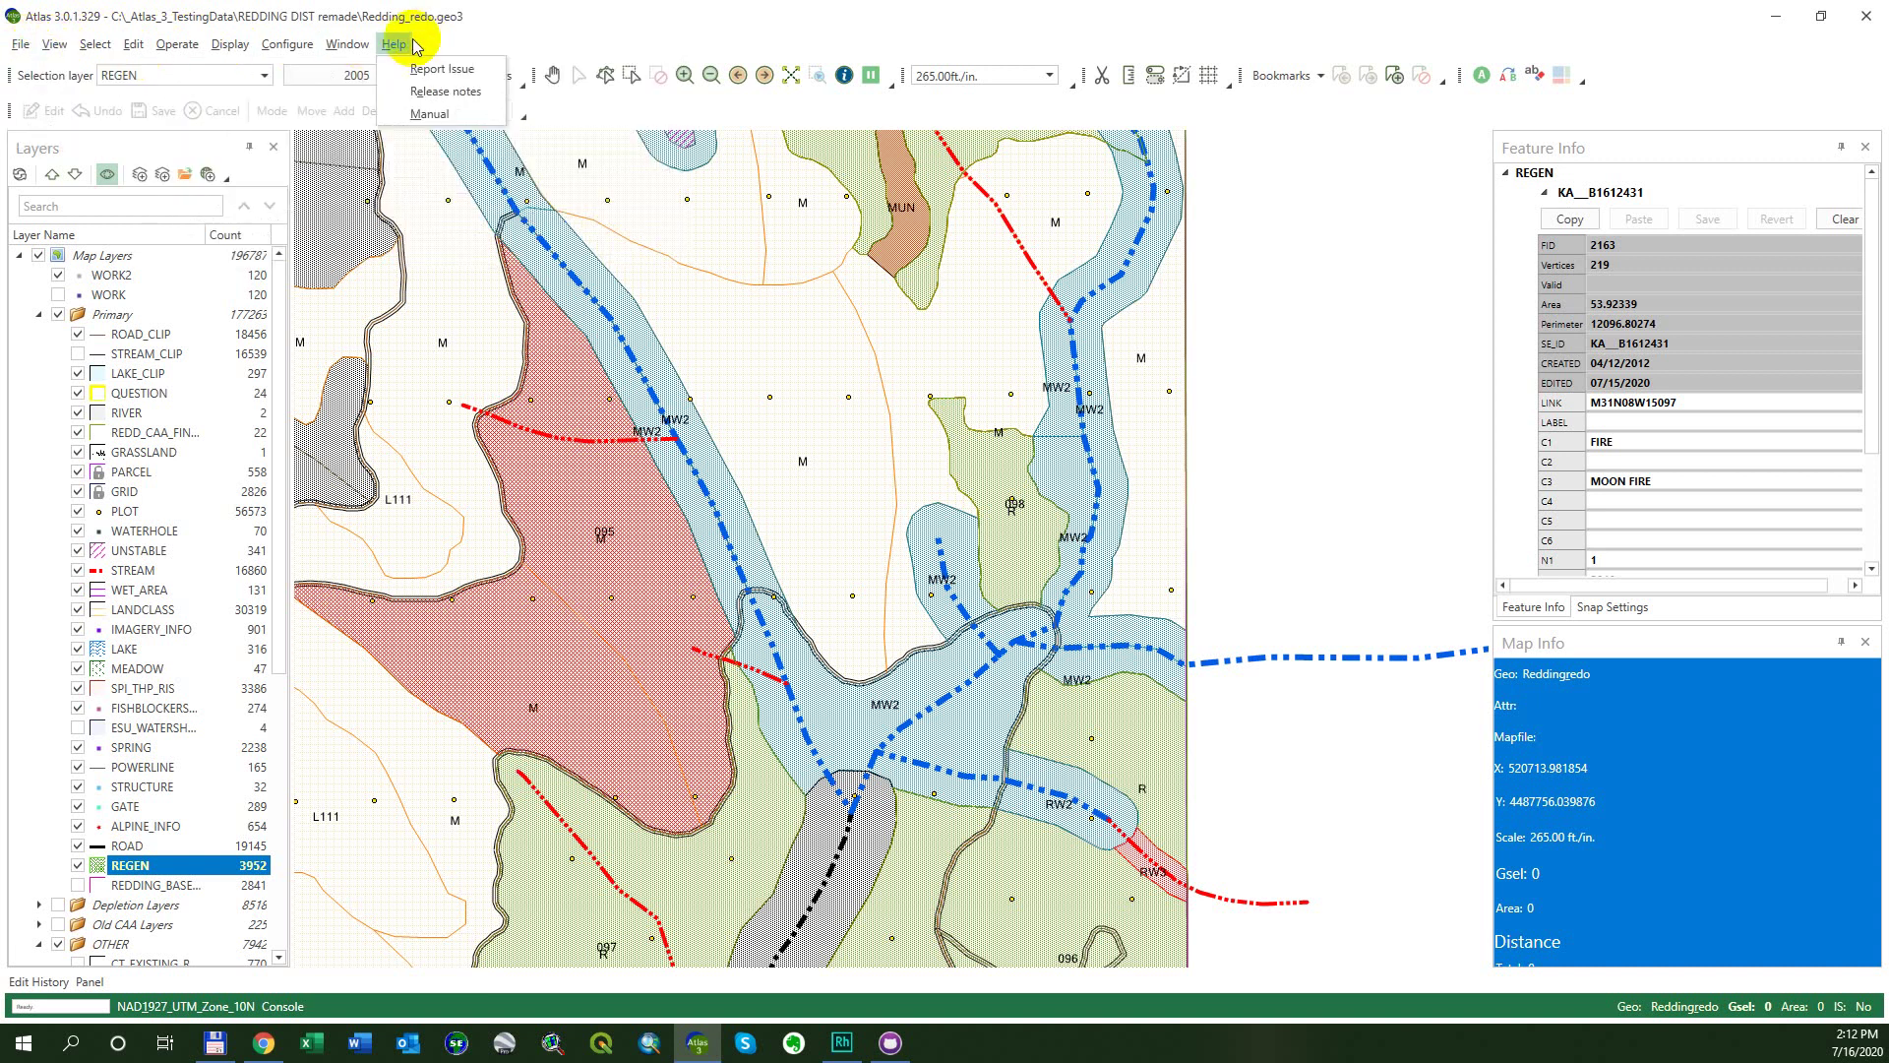
{"action": "left_click", "coordinate": [178, 46]}
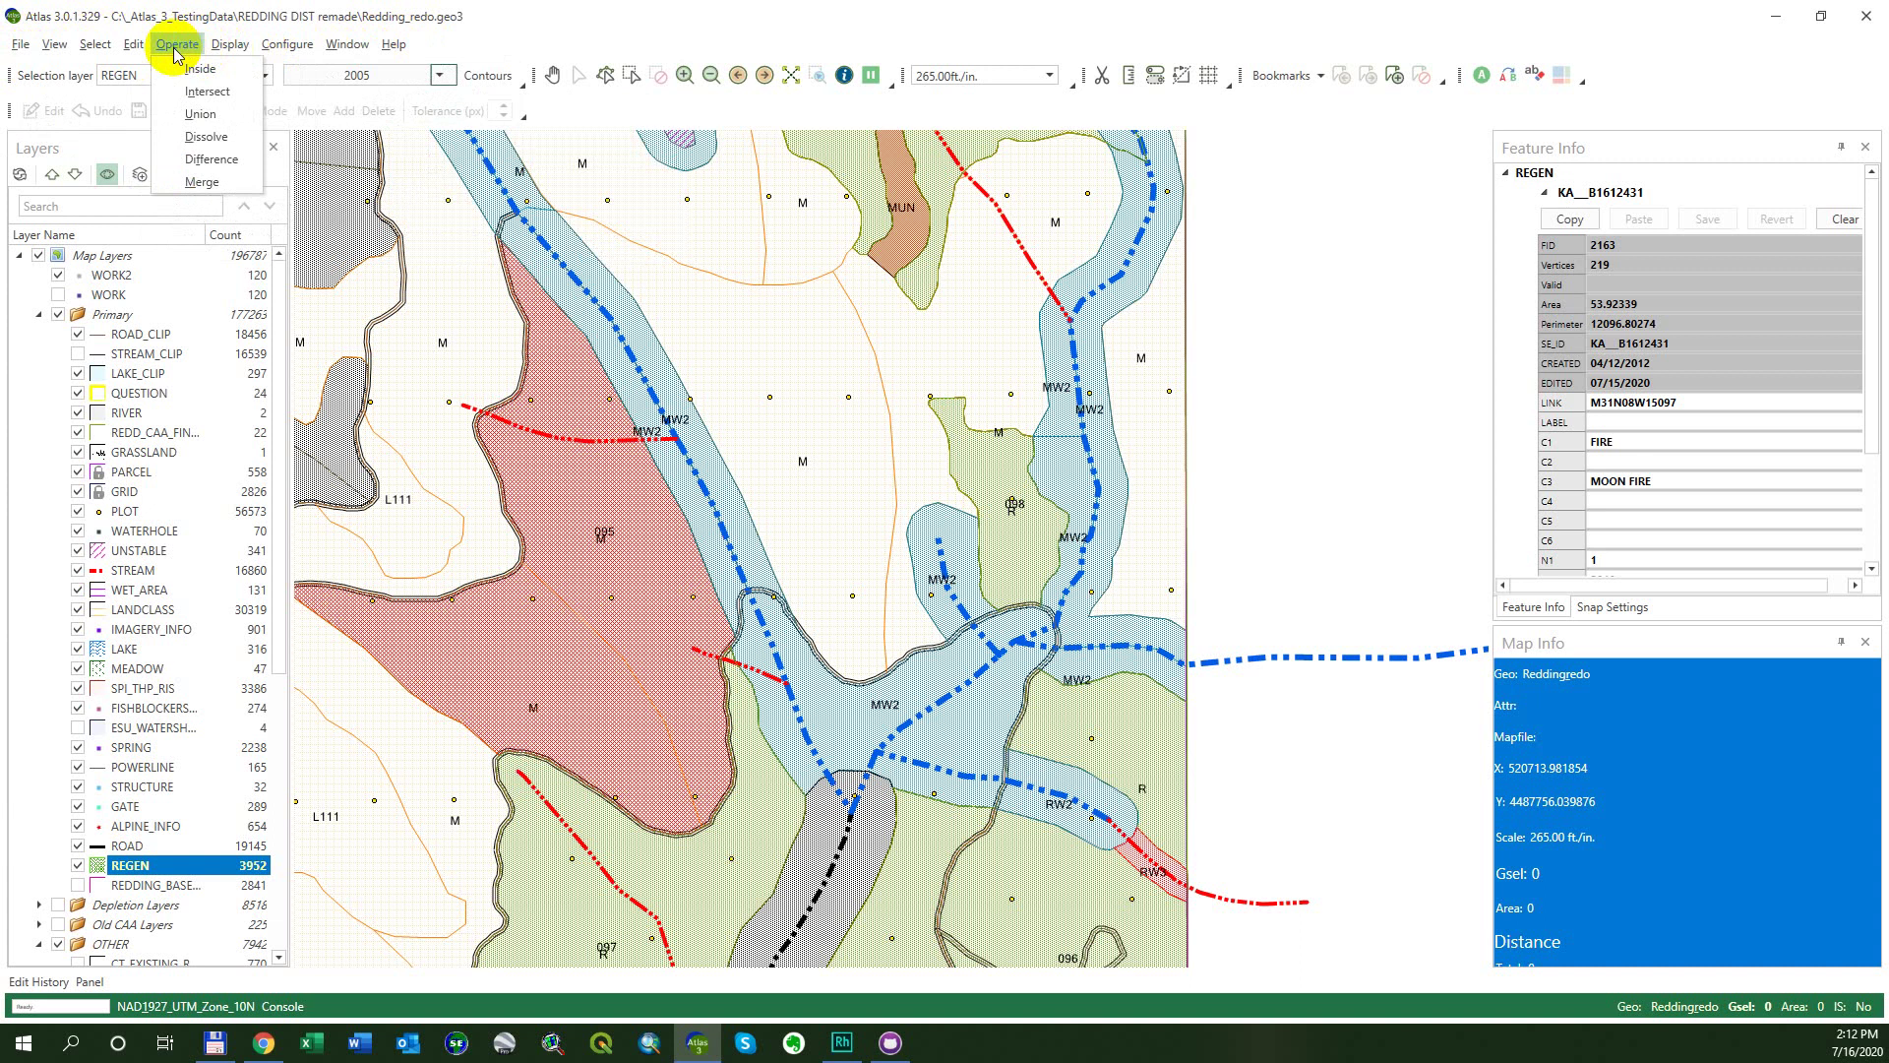
{"action": "left_click", "coordinate": [506, 50]}
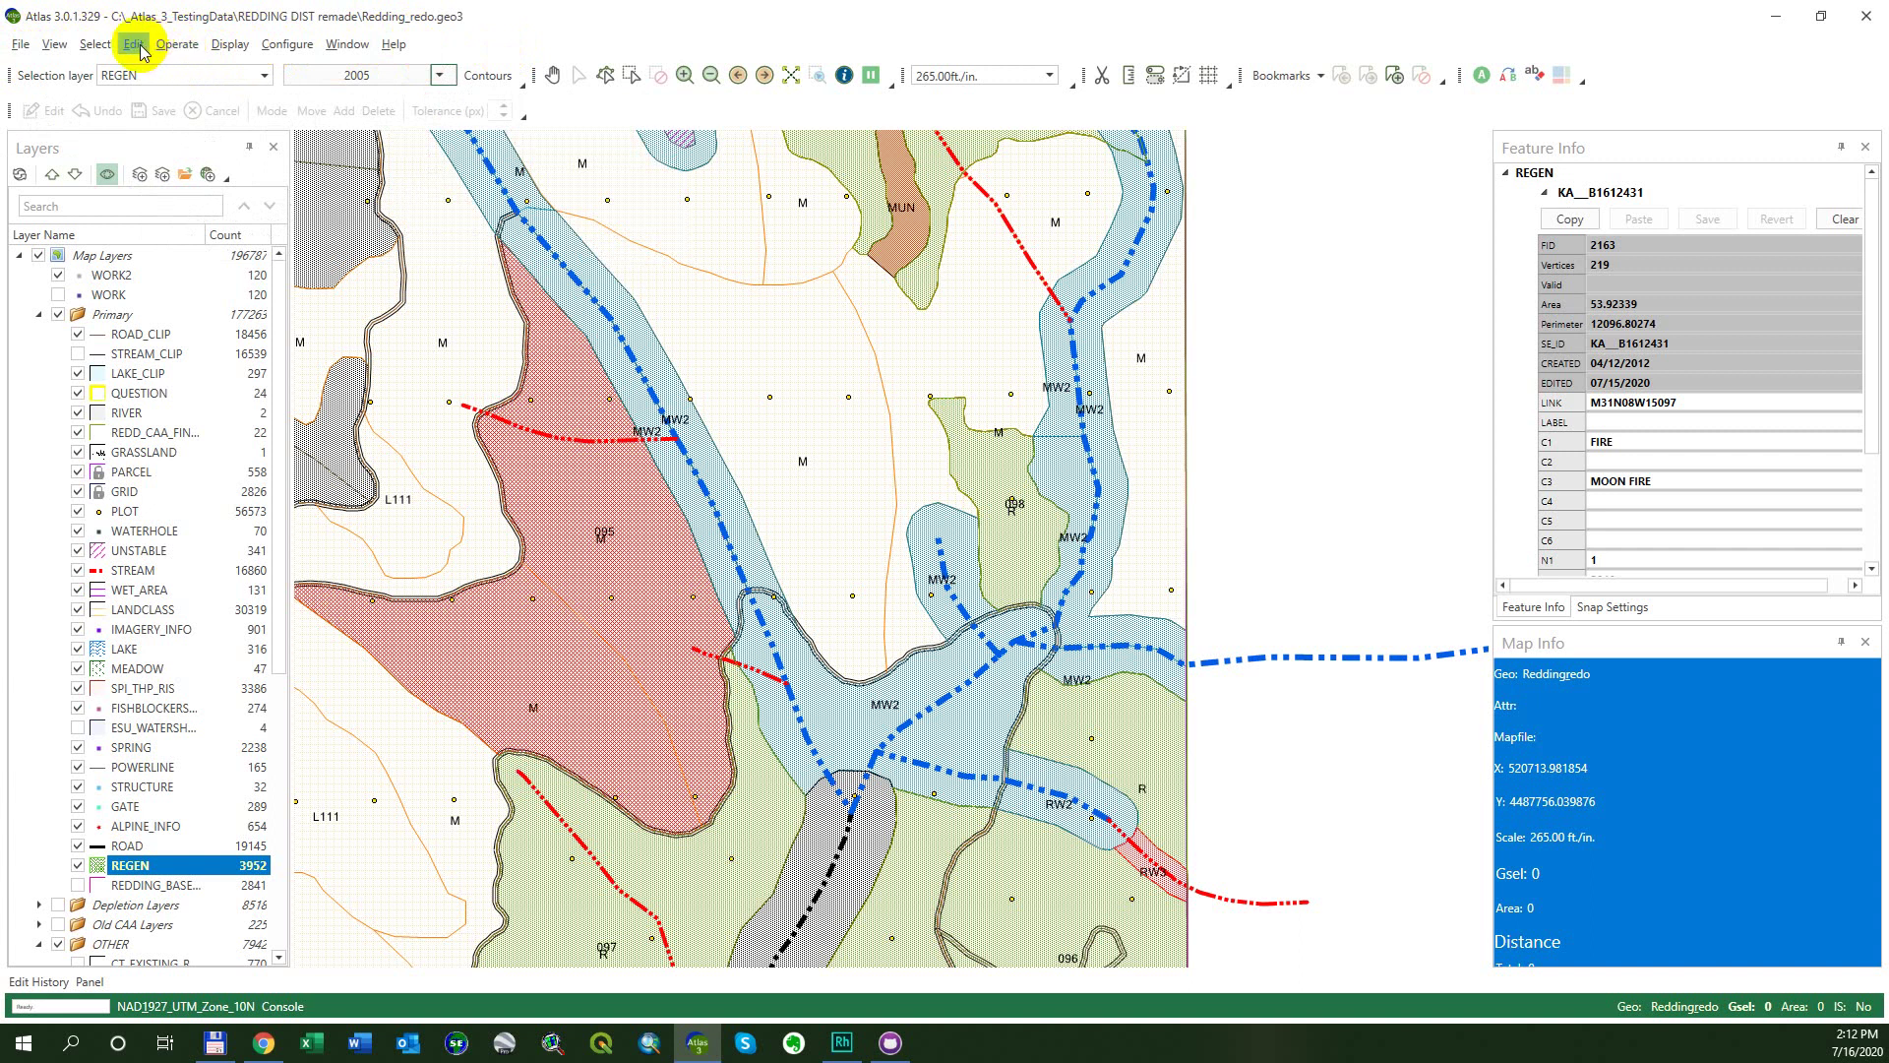
{"action": "left_click", "coordinate": [277, 46]}
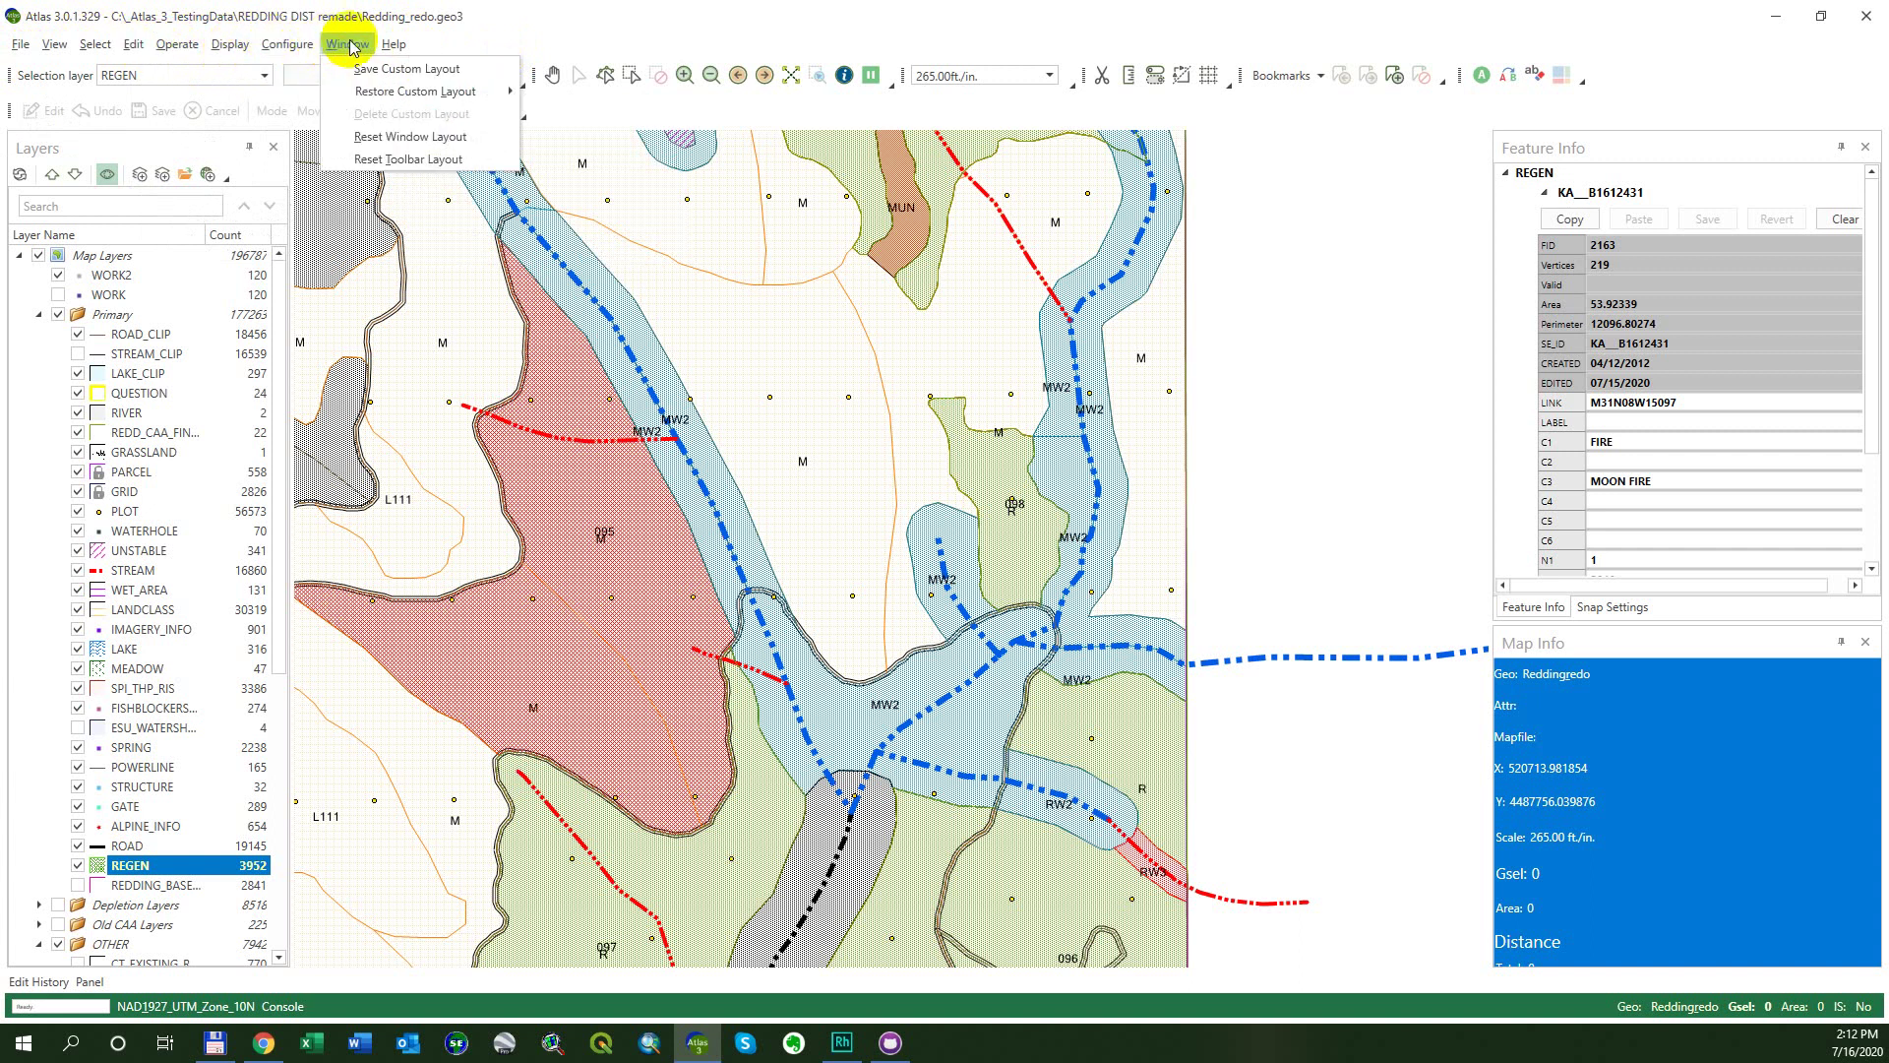
{"action": "mouse_move", "coordinate": [392, 45]}
{"action": "left_click", "coordinate": [433, 114]}
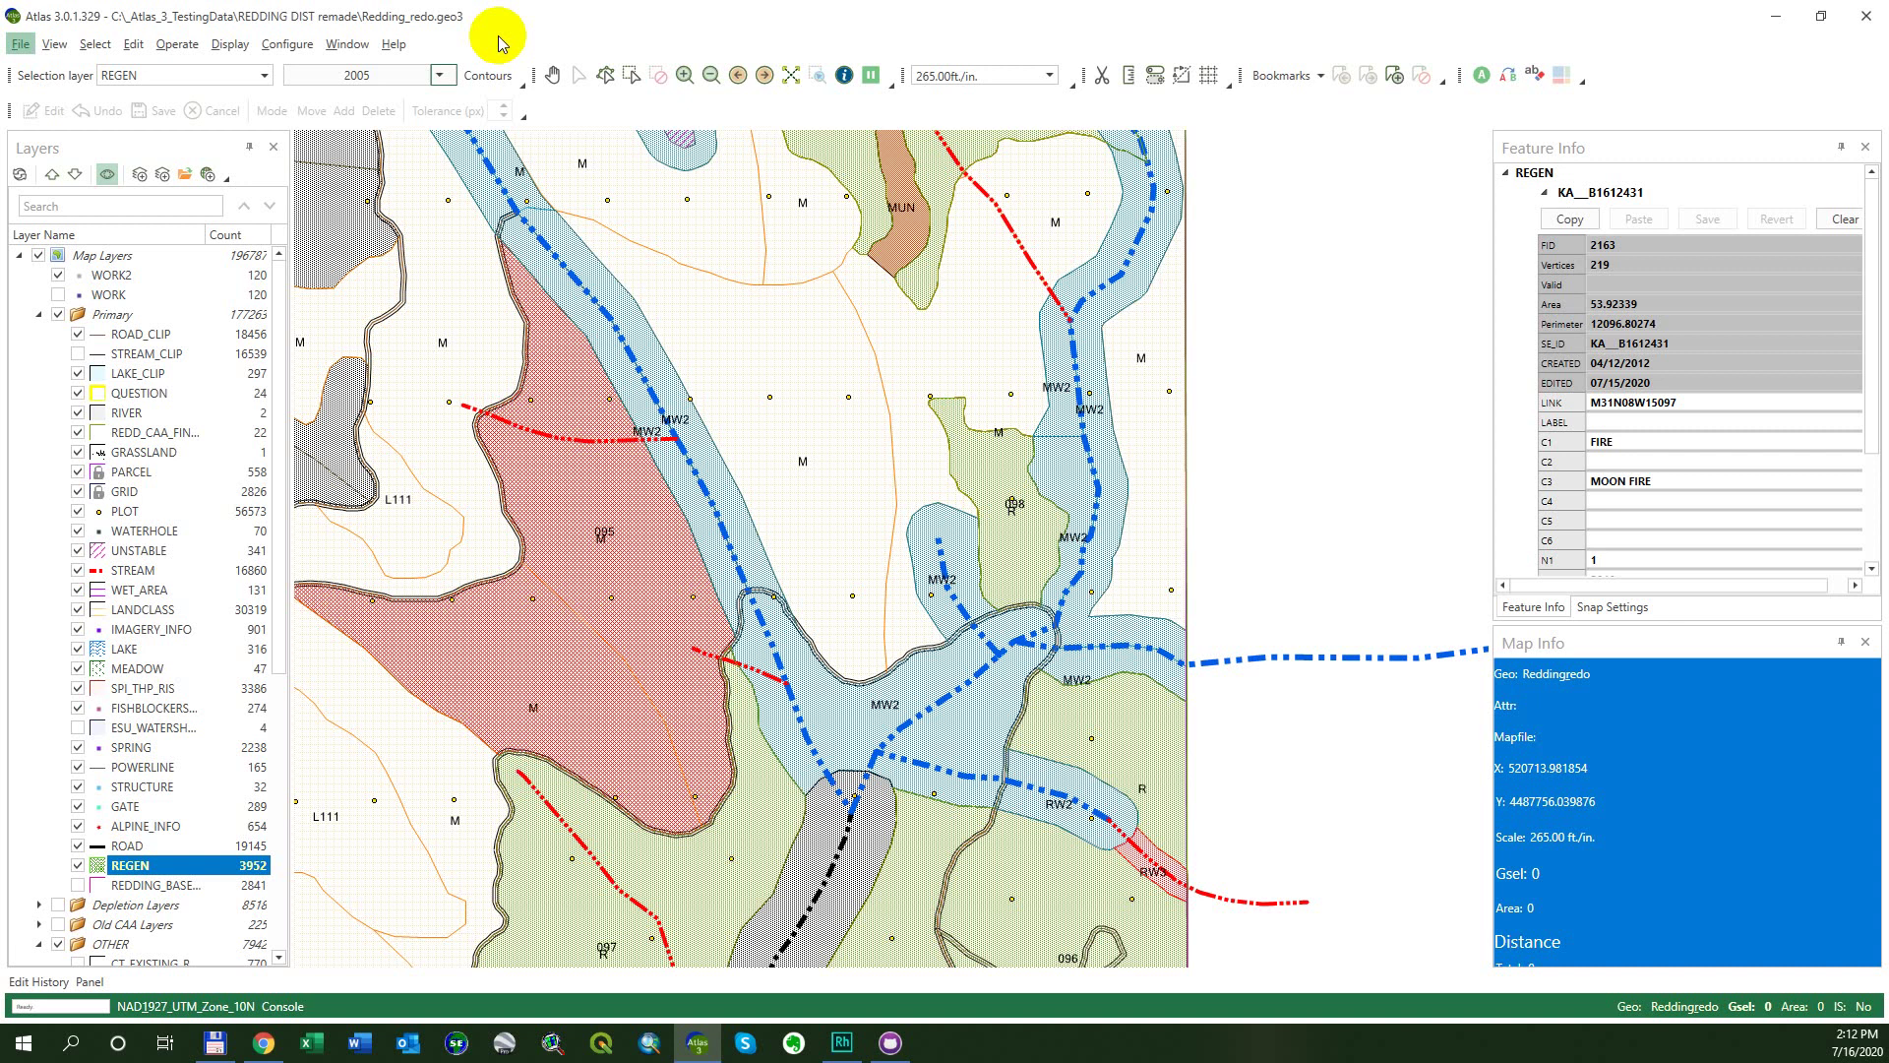
Step: Look through the file commands available for geo files and the list of recently used .geo3 files
{"action": "key", "text": "Down"}
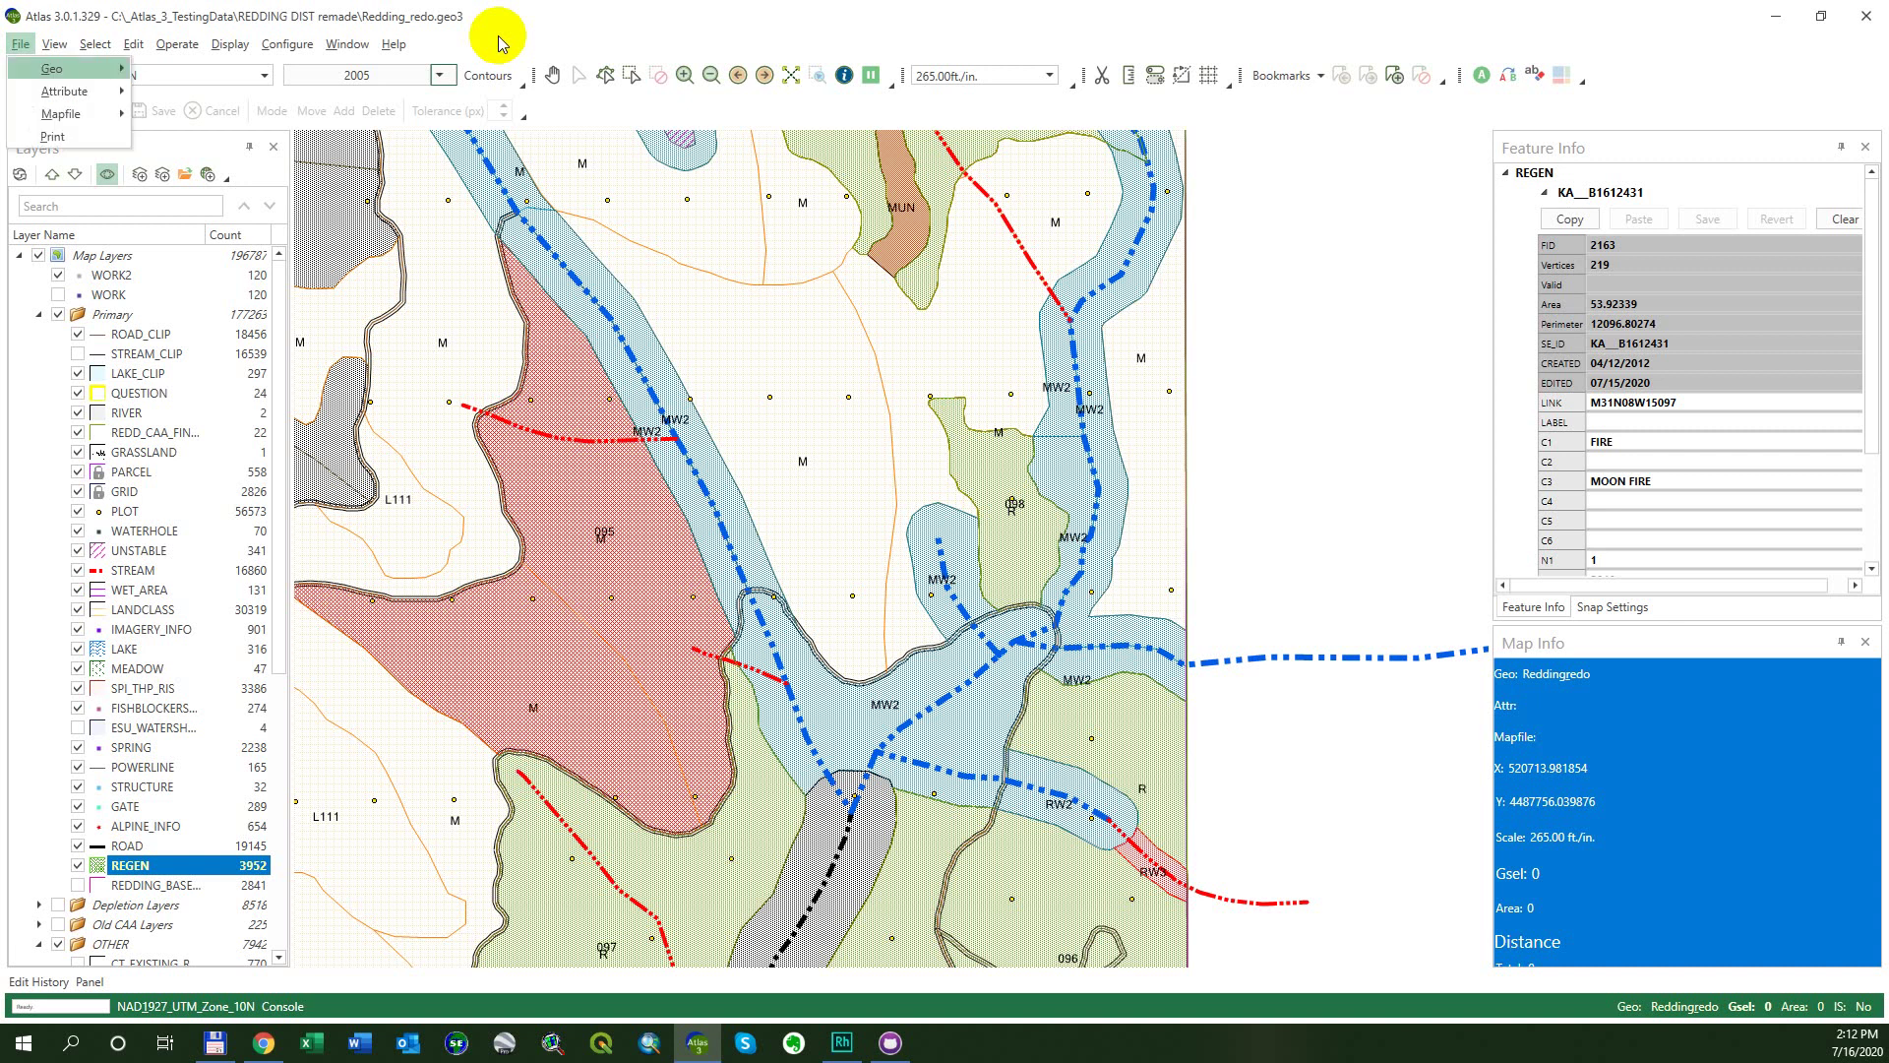
{"action": "key", "text": "Right"}
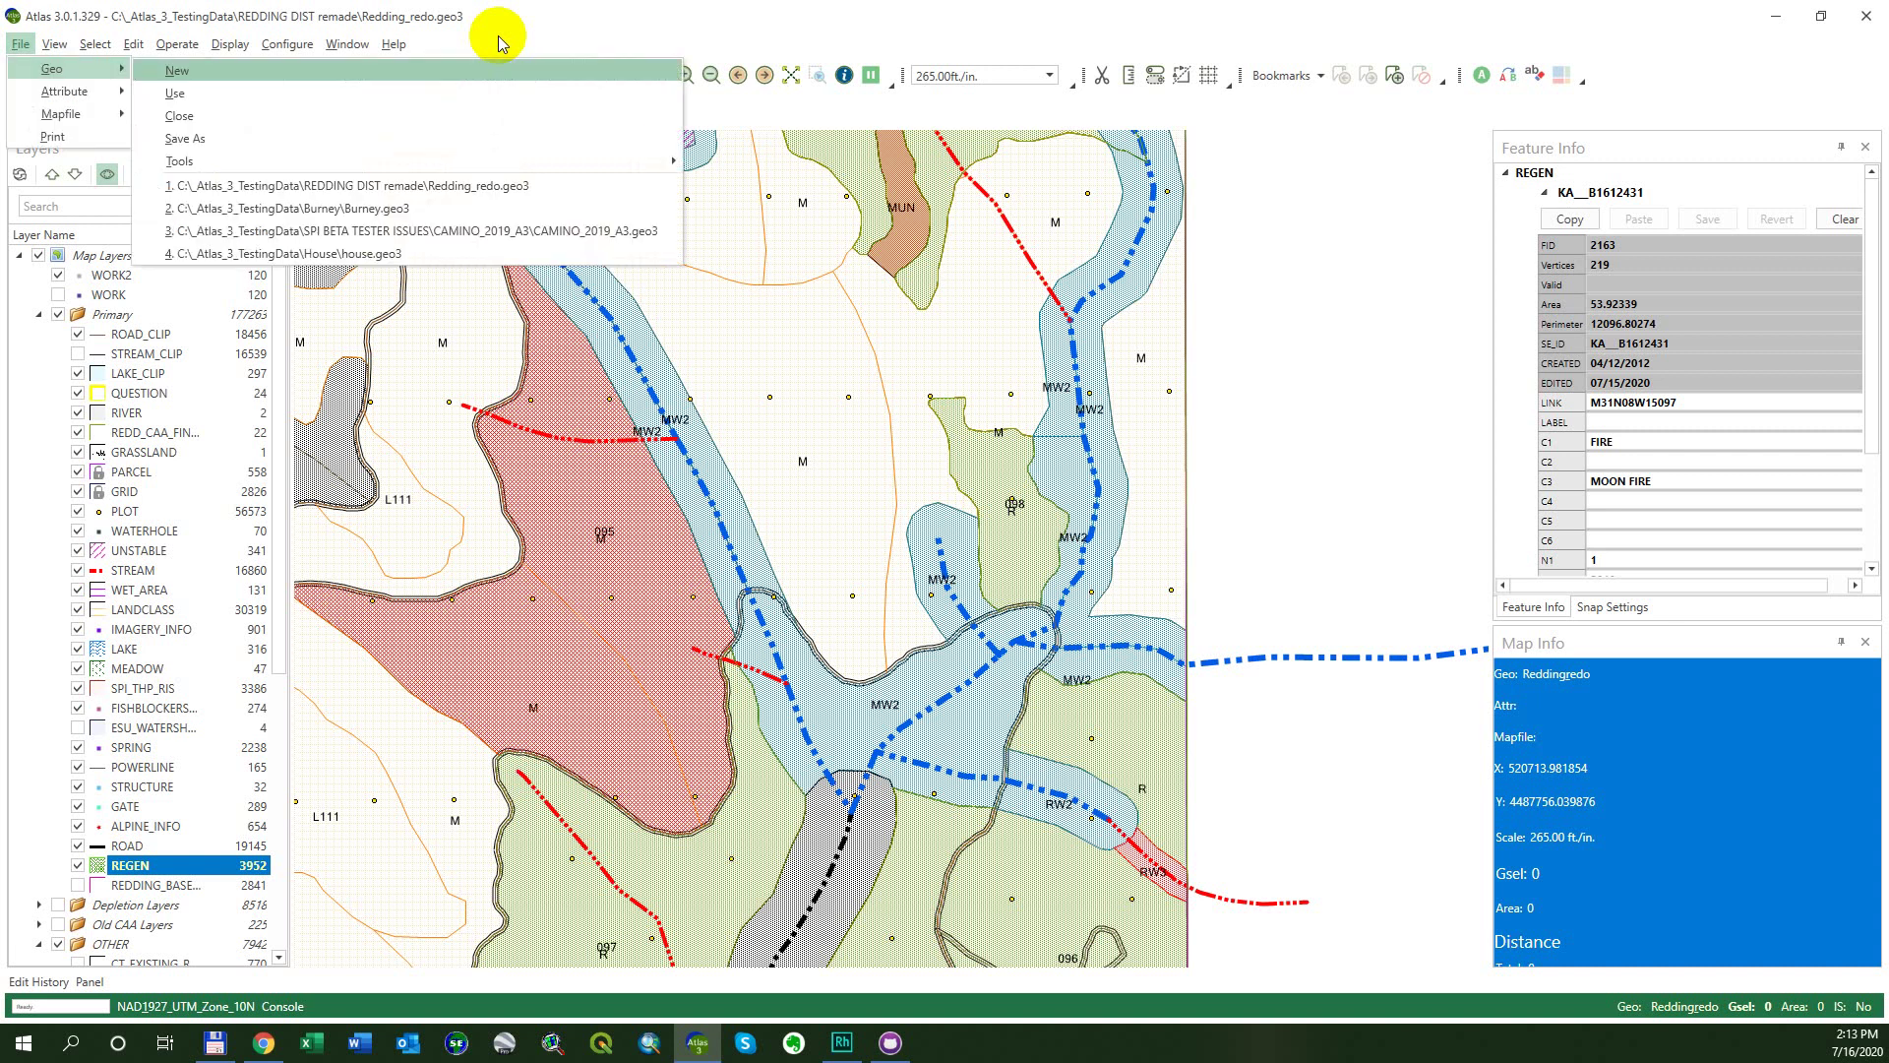
{"action": "mouse_move", "coordinate": [425, 165]}
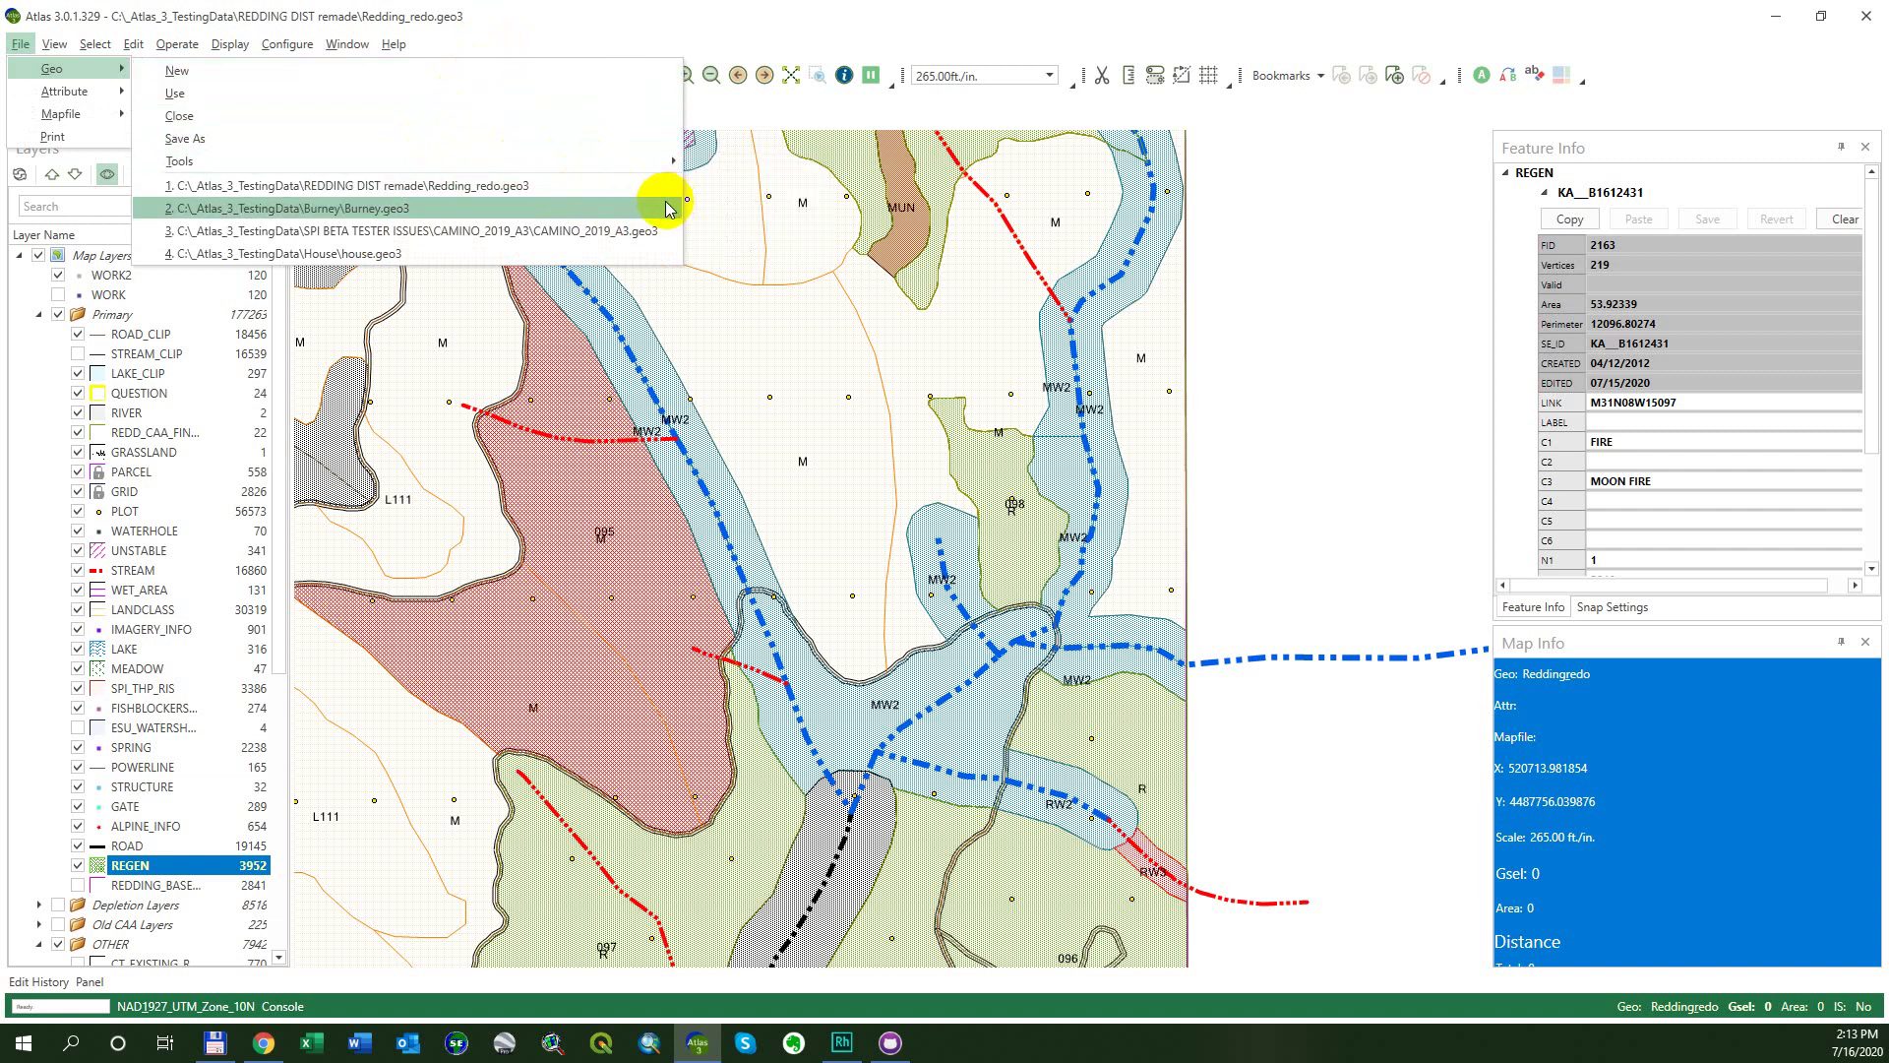
{"action": "left_click", "coordinate": [724, 29]}
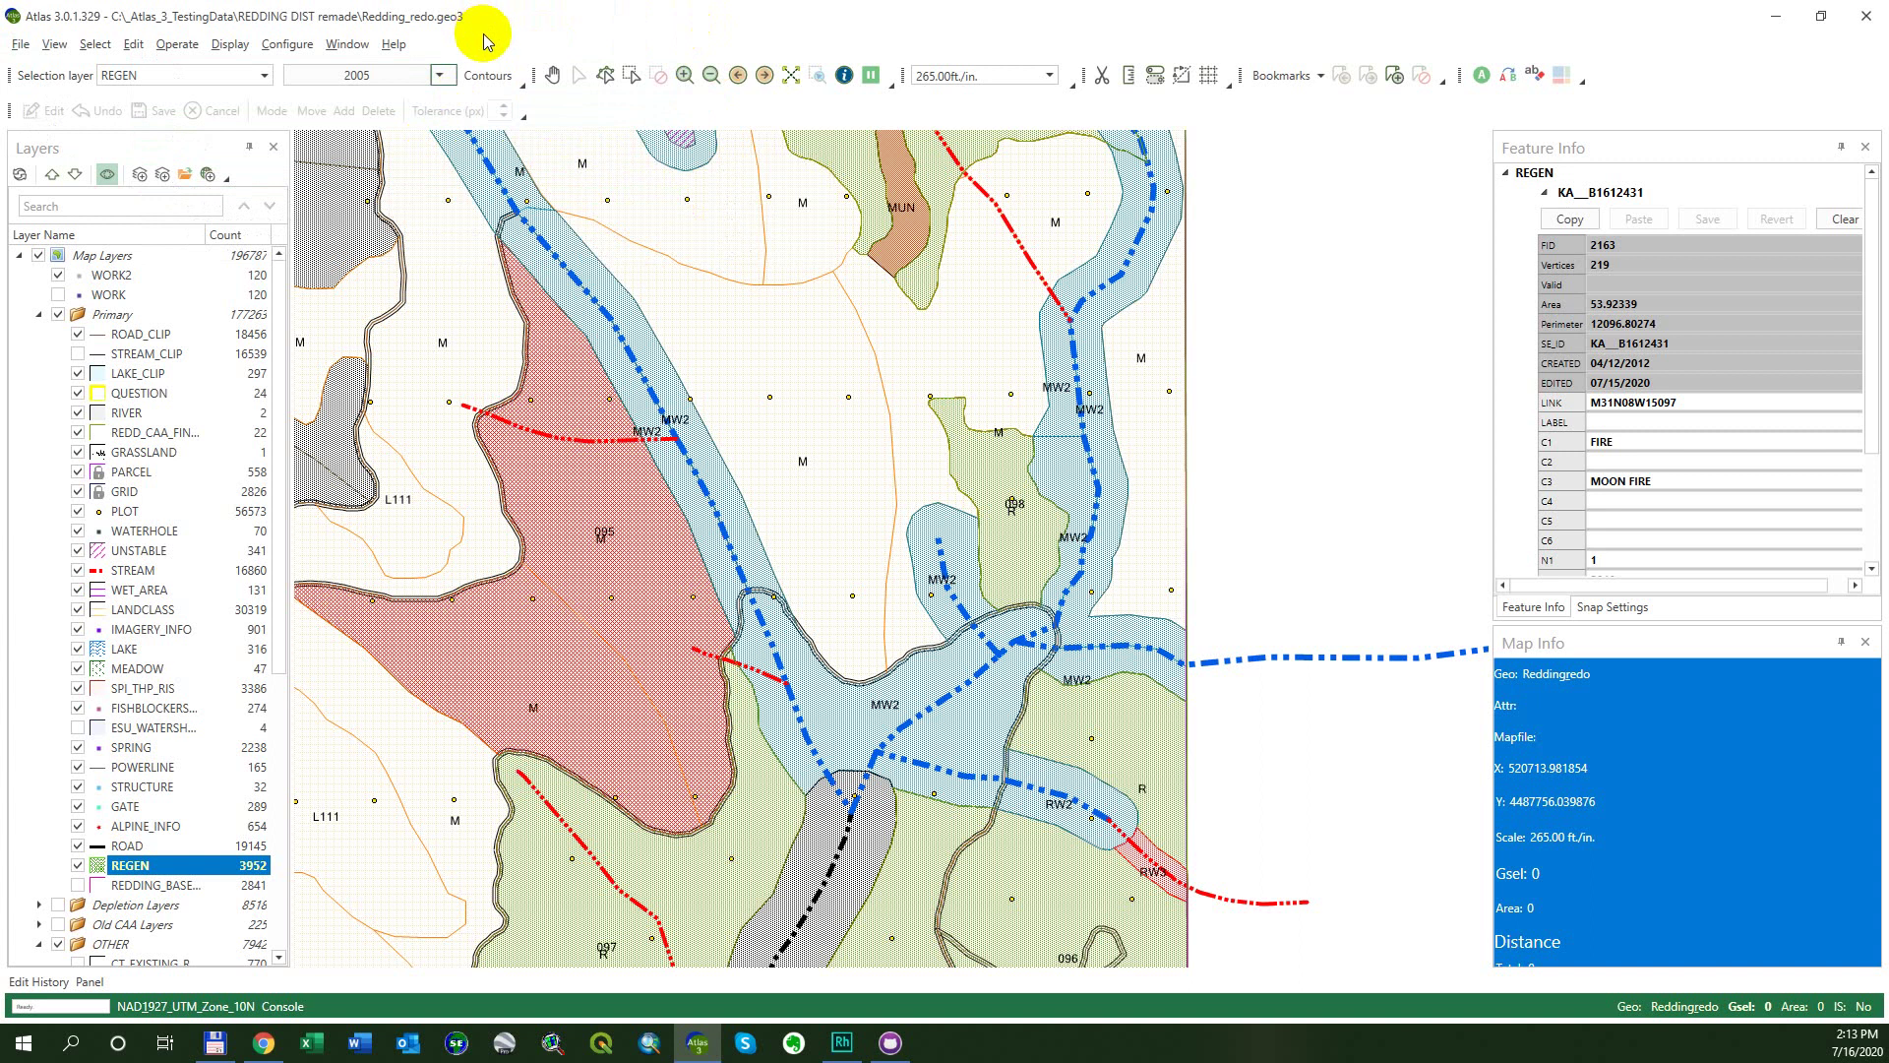
{"action": "key", "text": "Down"}
{"action": "key", "text": "Right"}
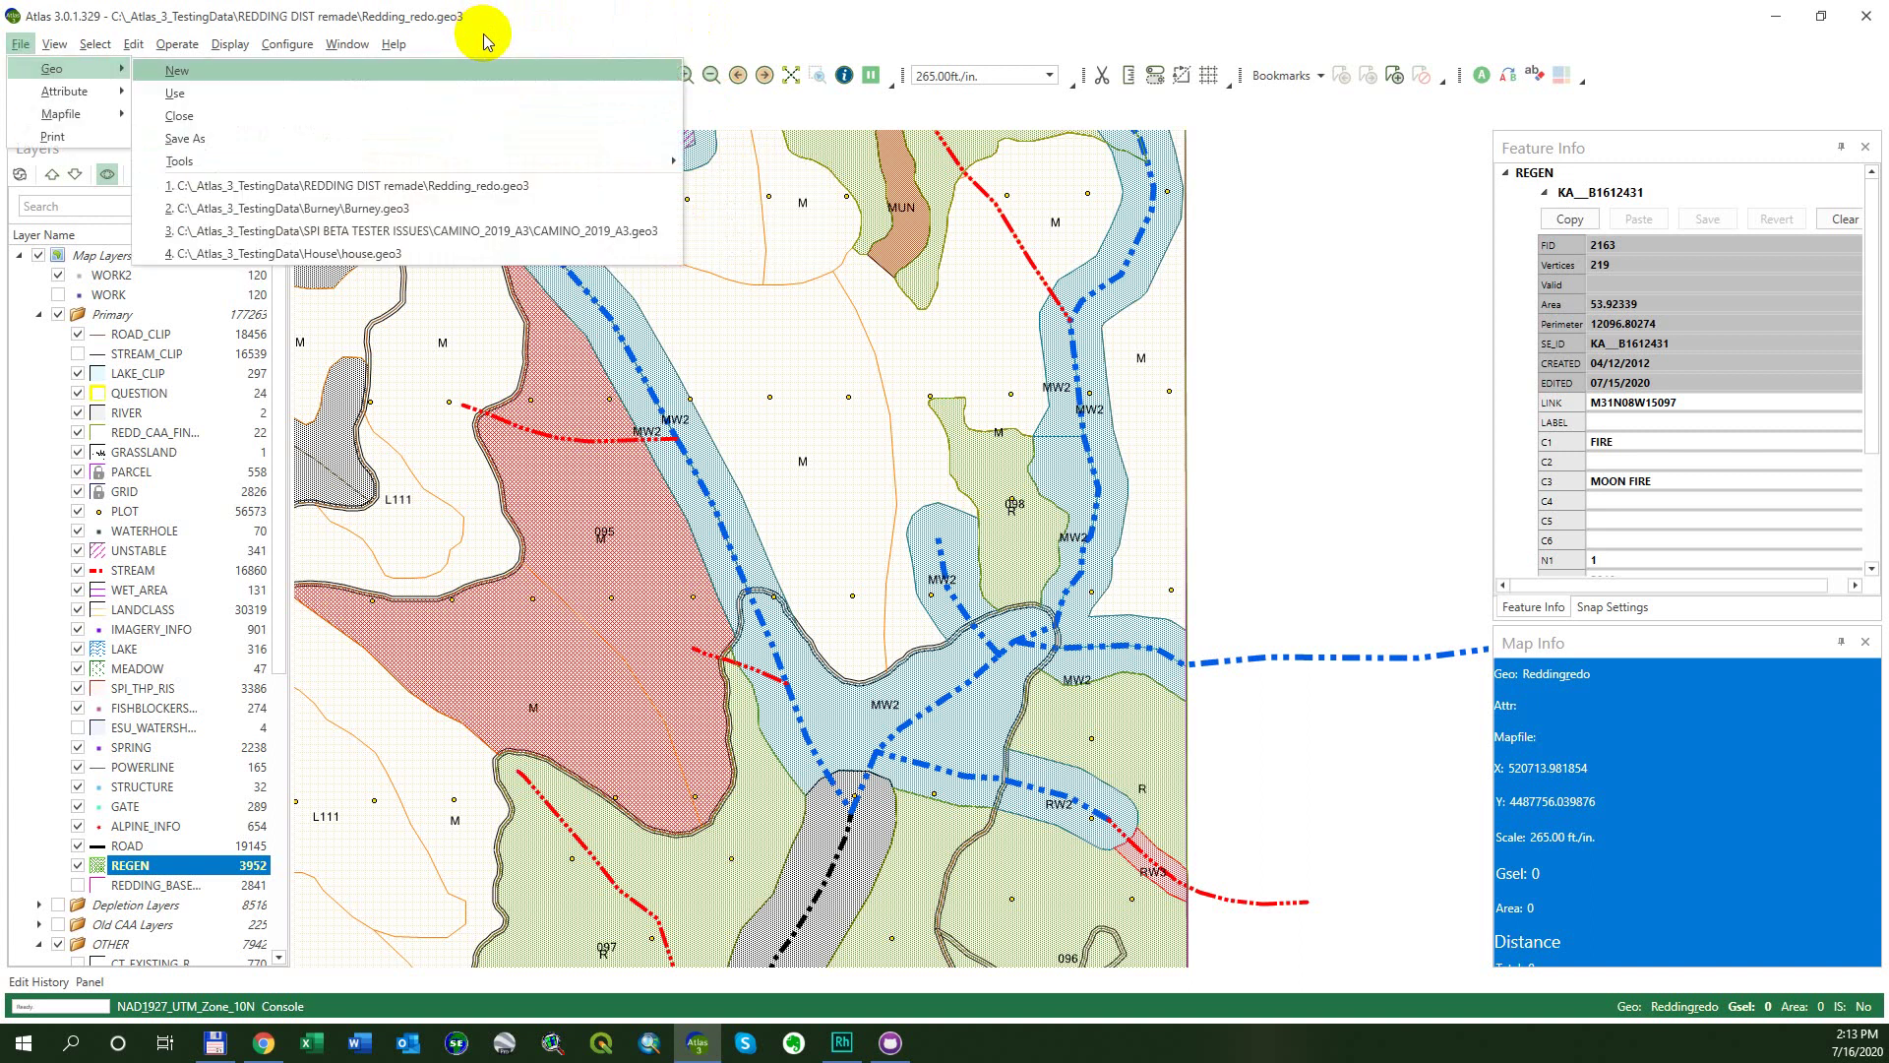
{"action": "left_click", "coordinate": [484, 38]}
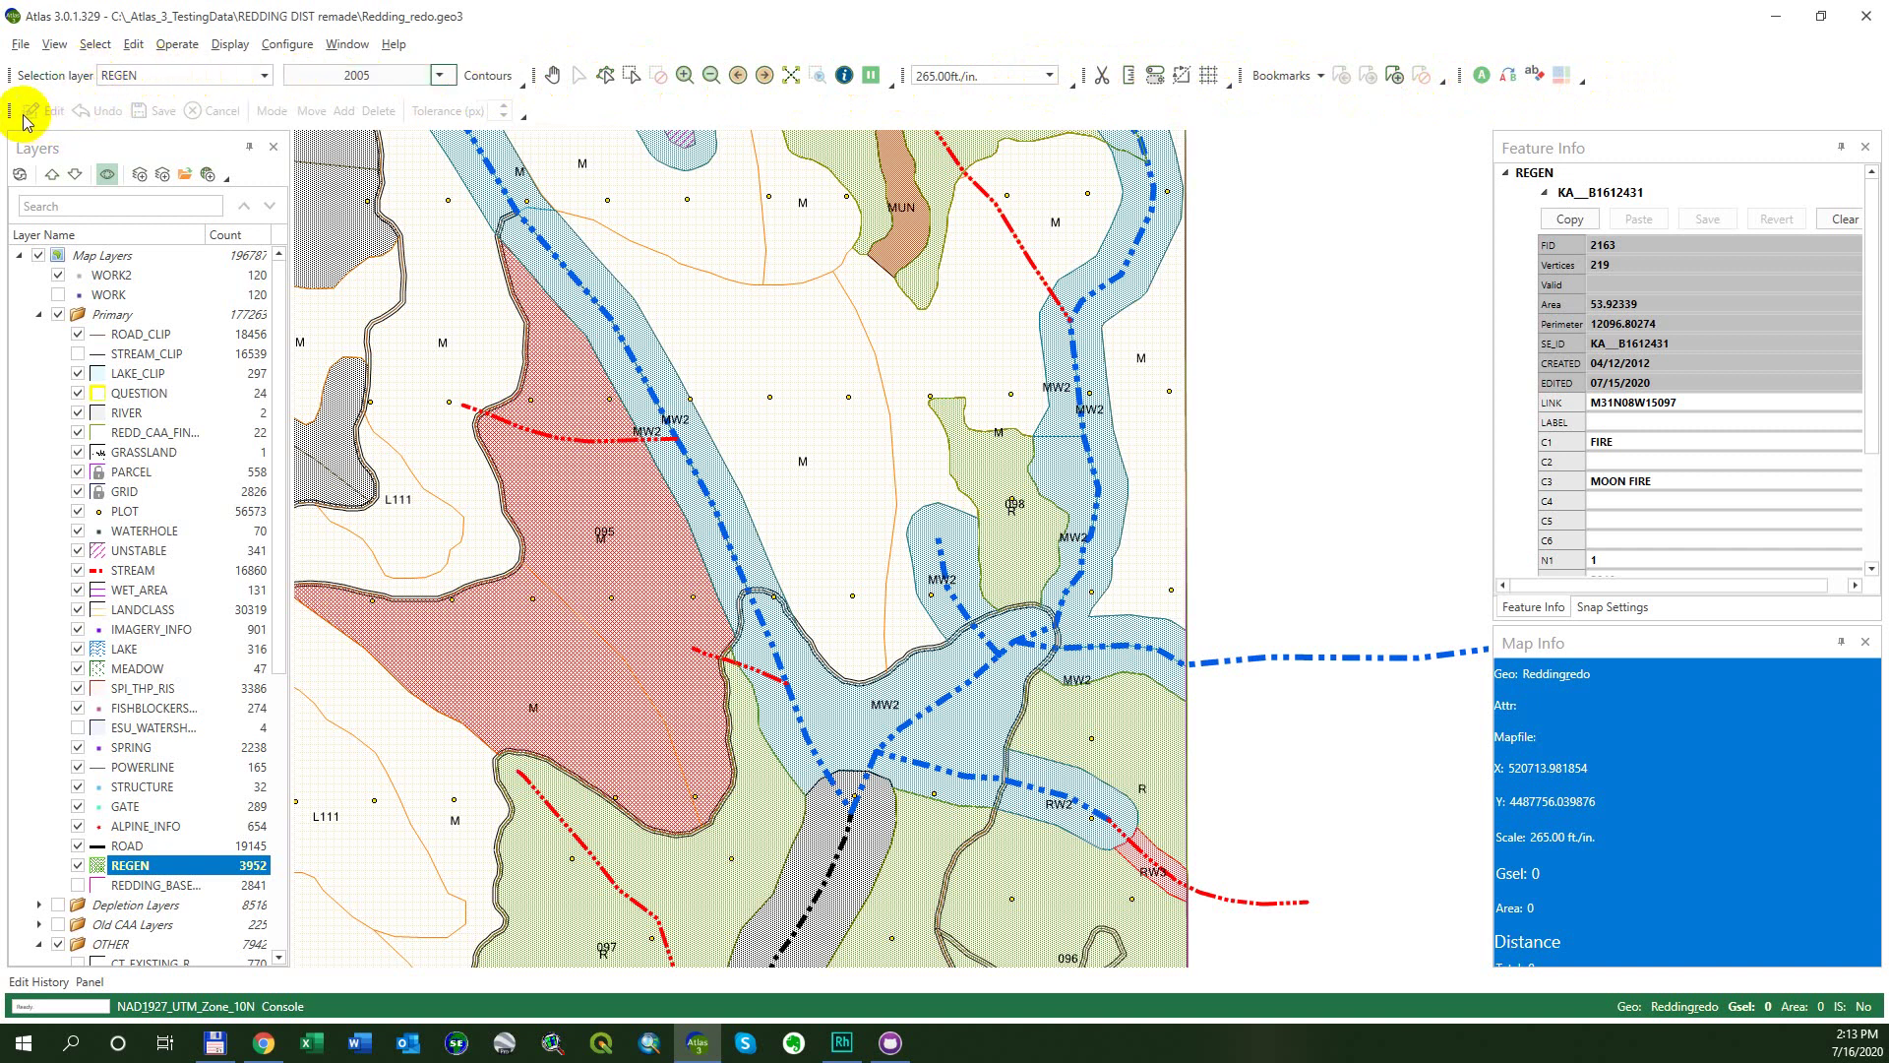
Step: Select the red-hatched REGEN polygon labelled 095 on the map for editing
{"action": "left_click", "coordinate": [579, 413]}
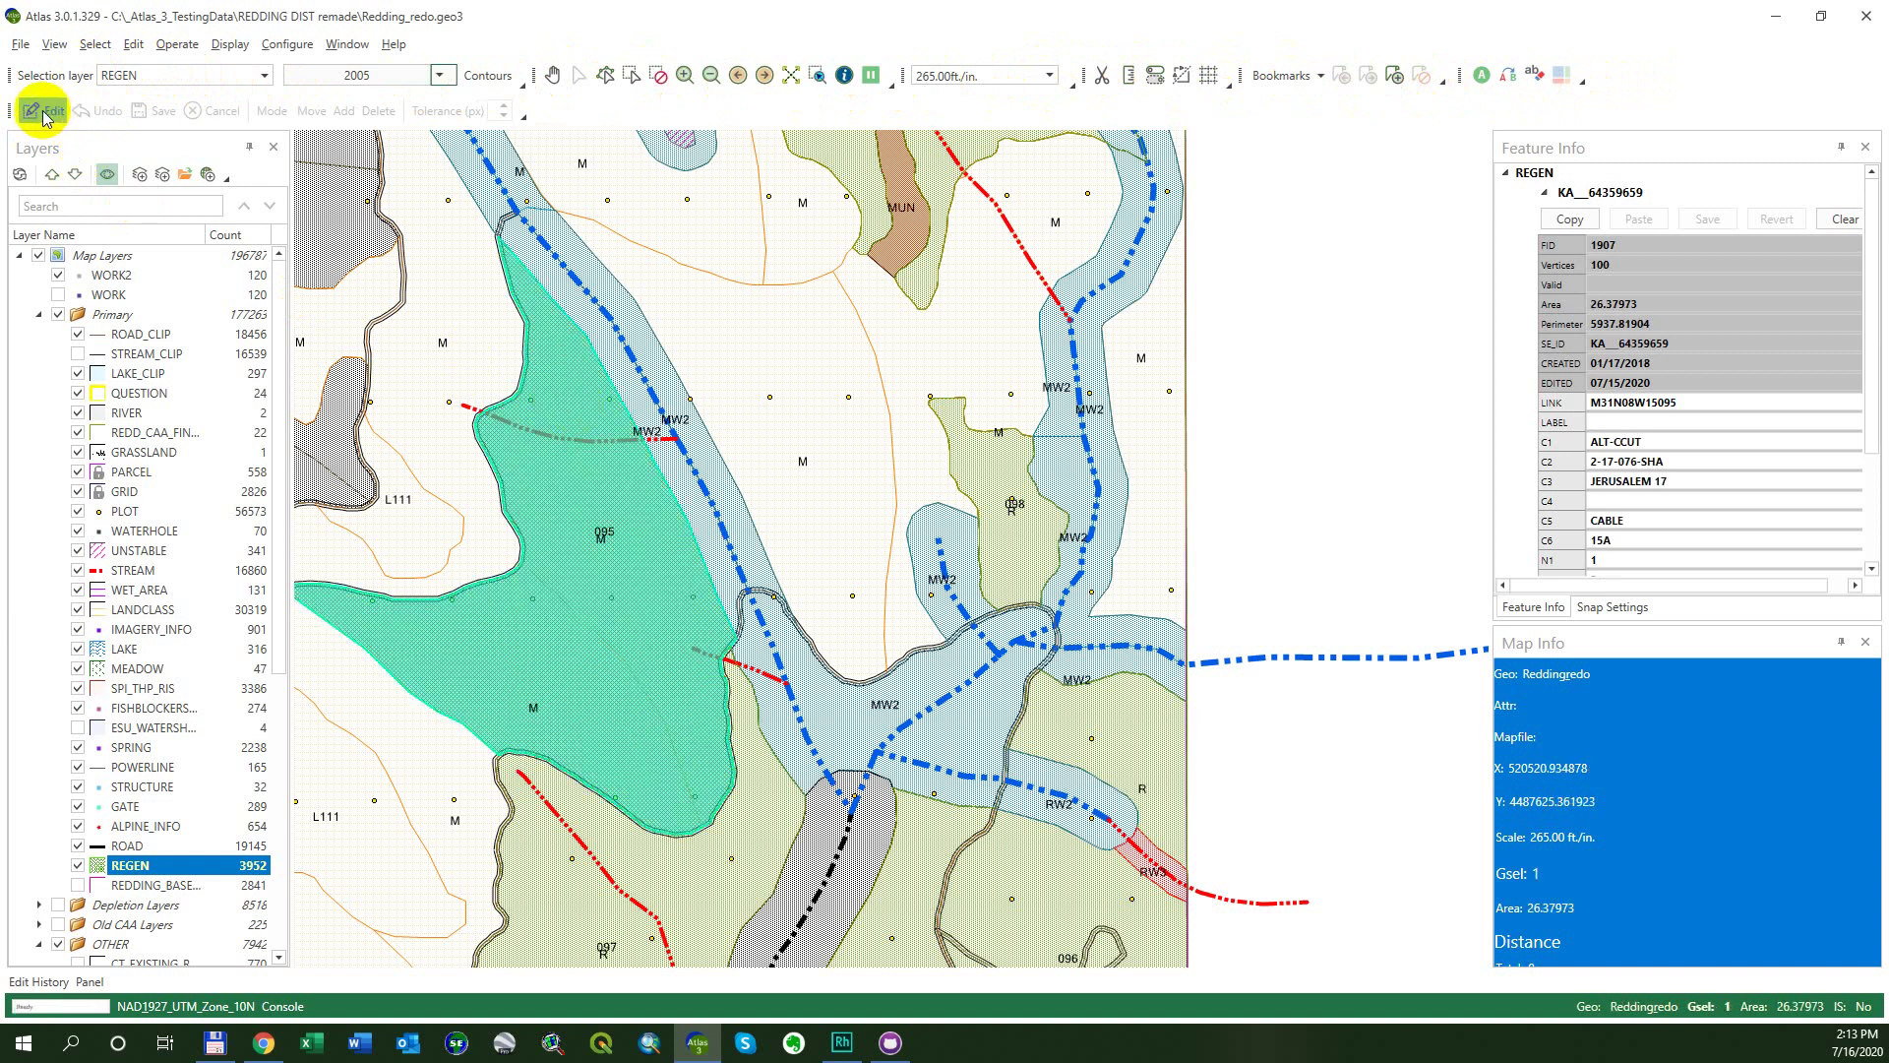
{"action": "left_click", "coordinate": [44, 113]}
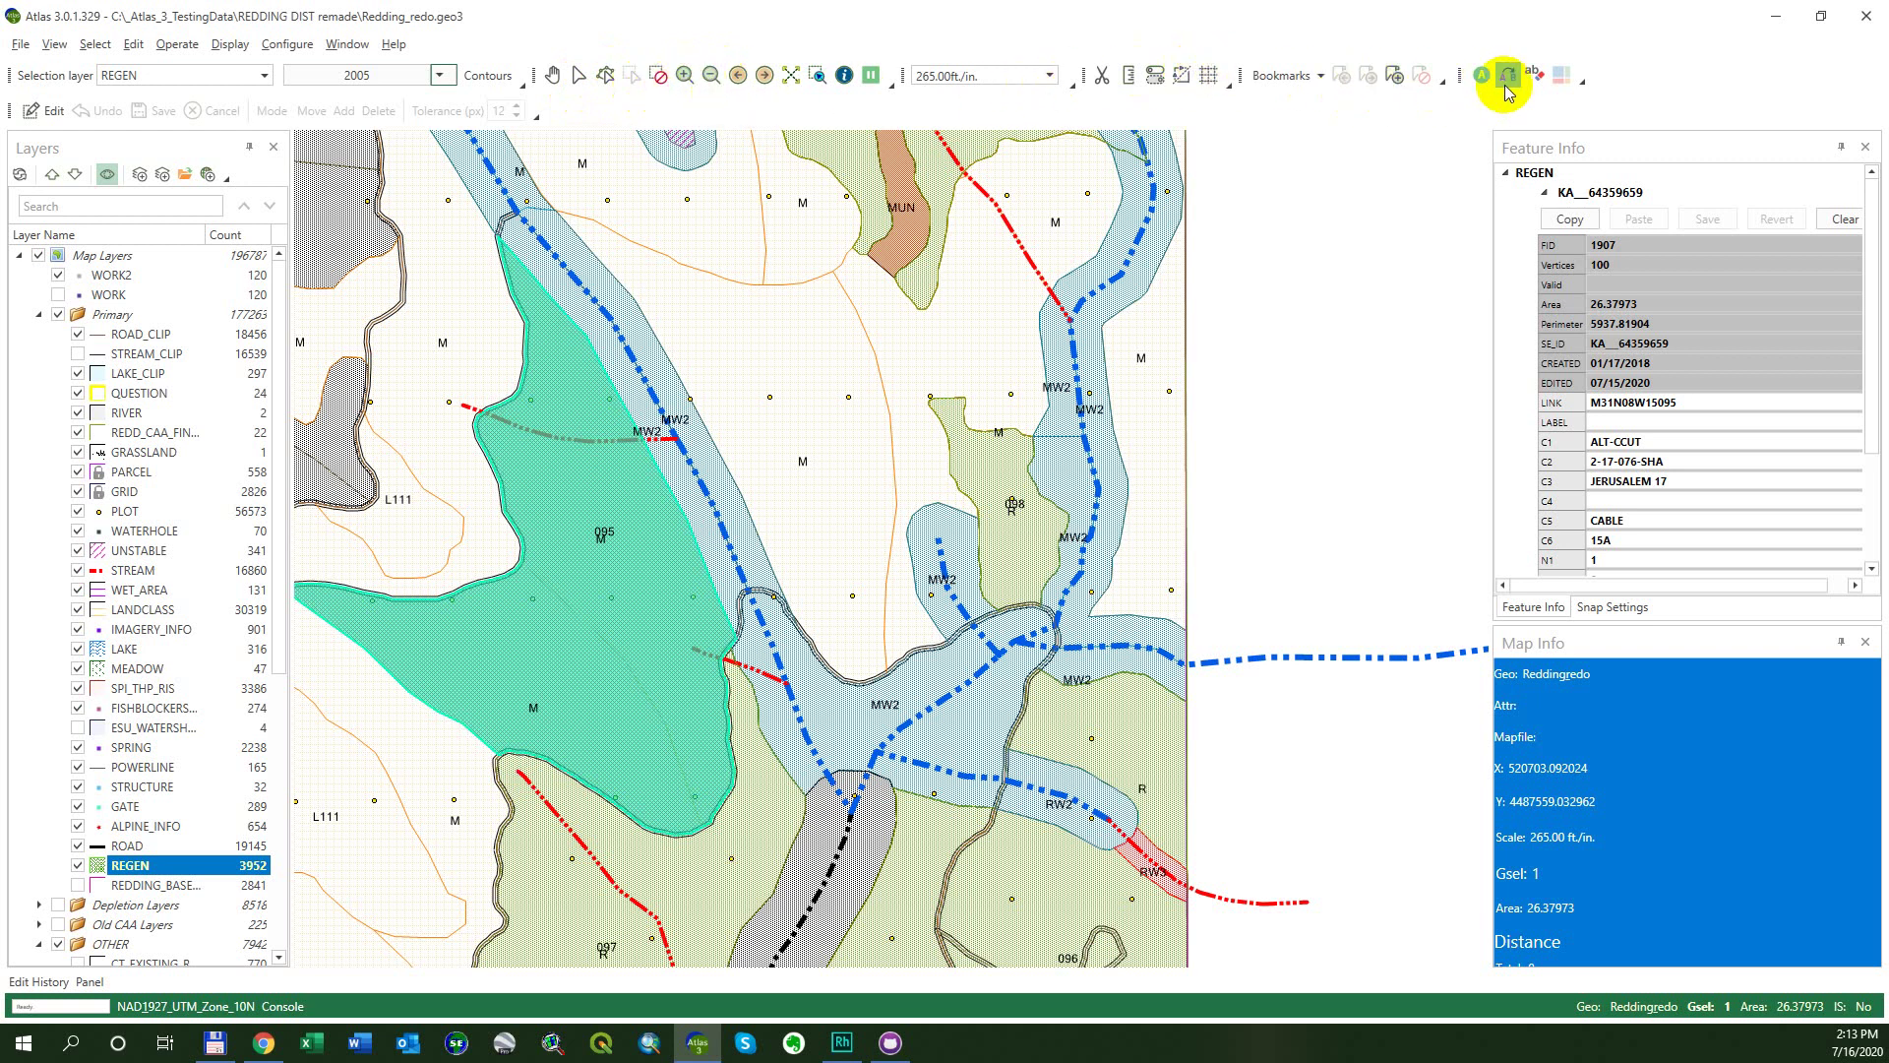
Step: Hide the Bookmark Bar and show it again using the list of available toolbars
{"action": "right_click", "coordinate": [1304, 81]}
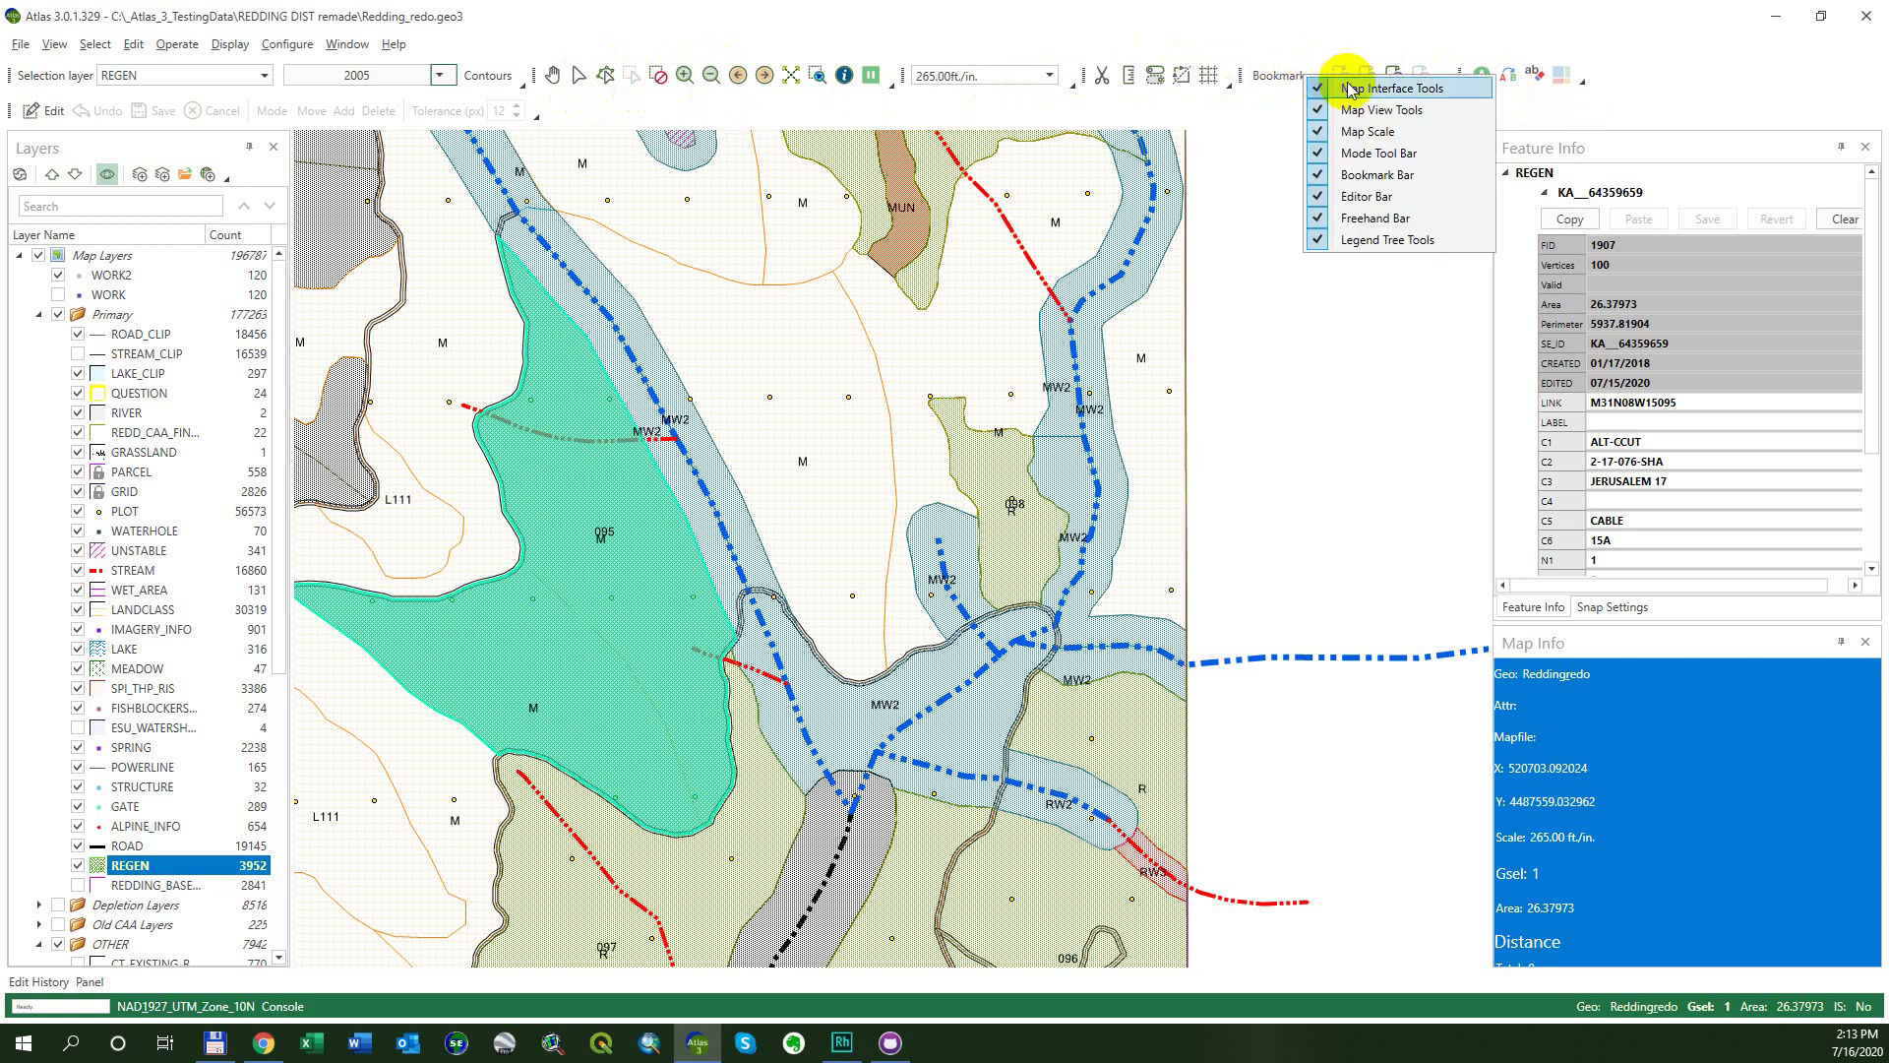
{"action": "right_click", "coordinate": [1181, 80]}
{"action": "right_click", "coordinate": [859, 78]}
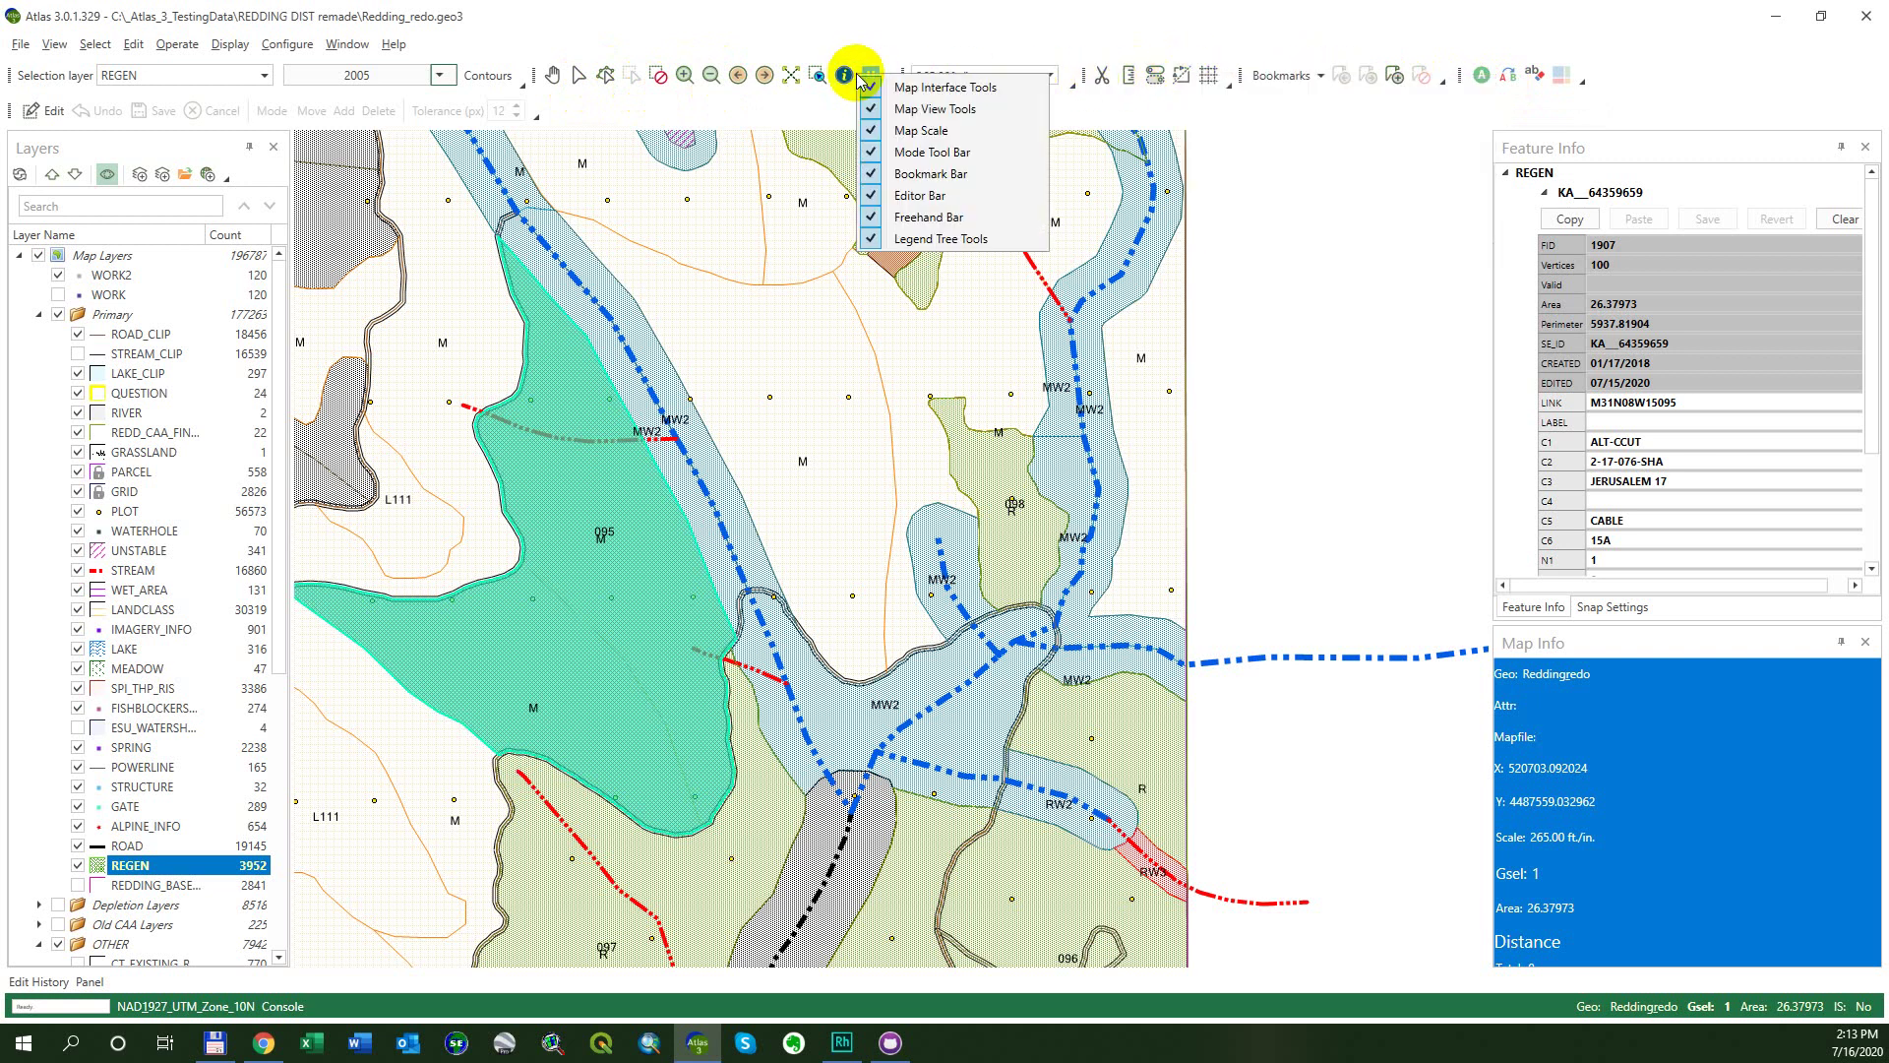
{"action": "right_click", "coordinate": [808, 99]}
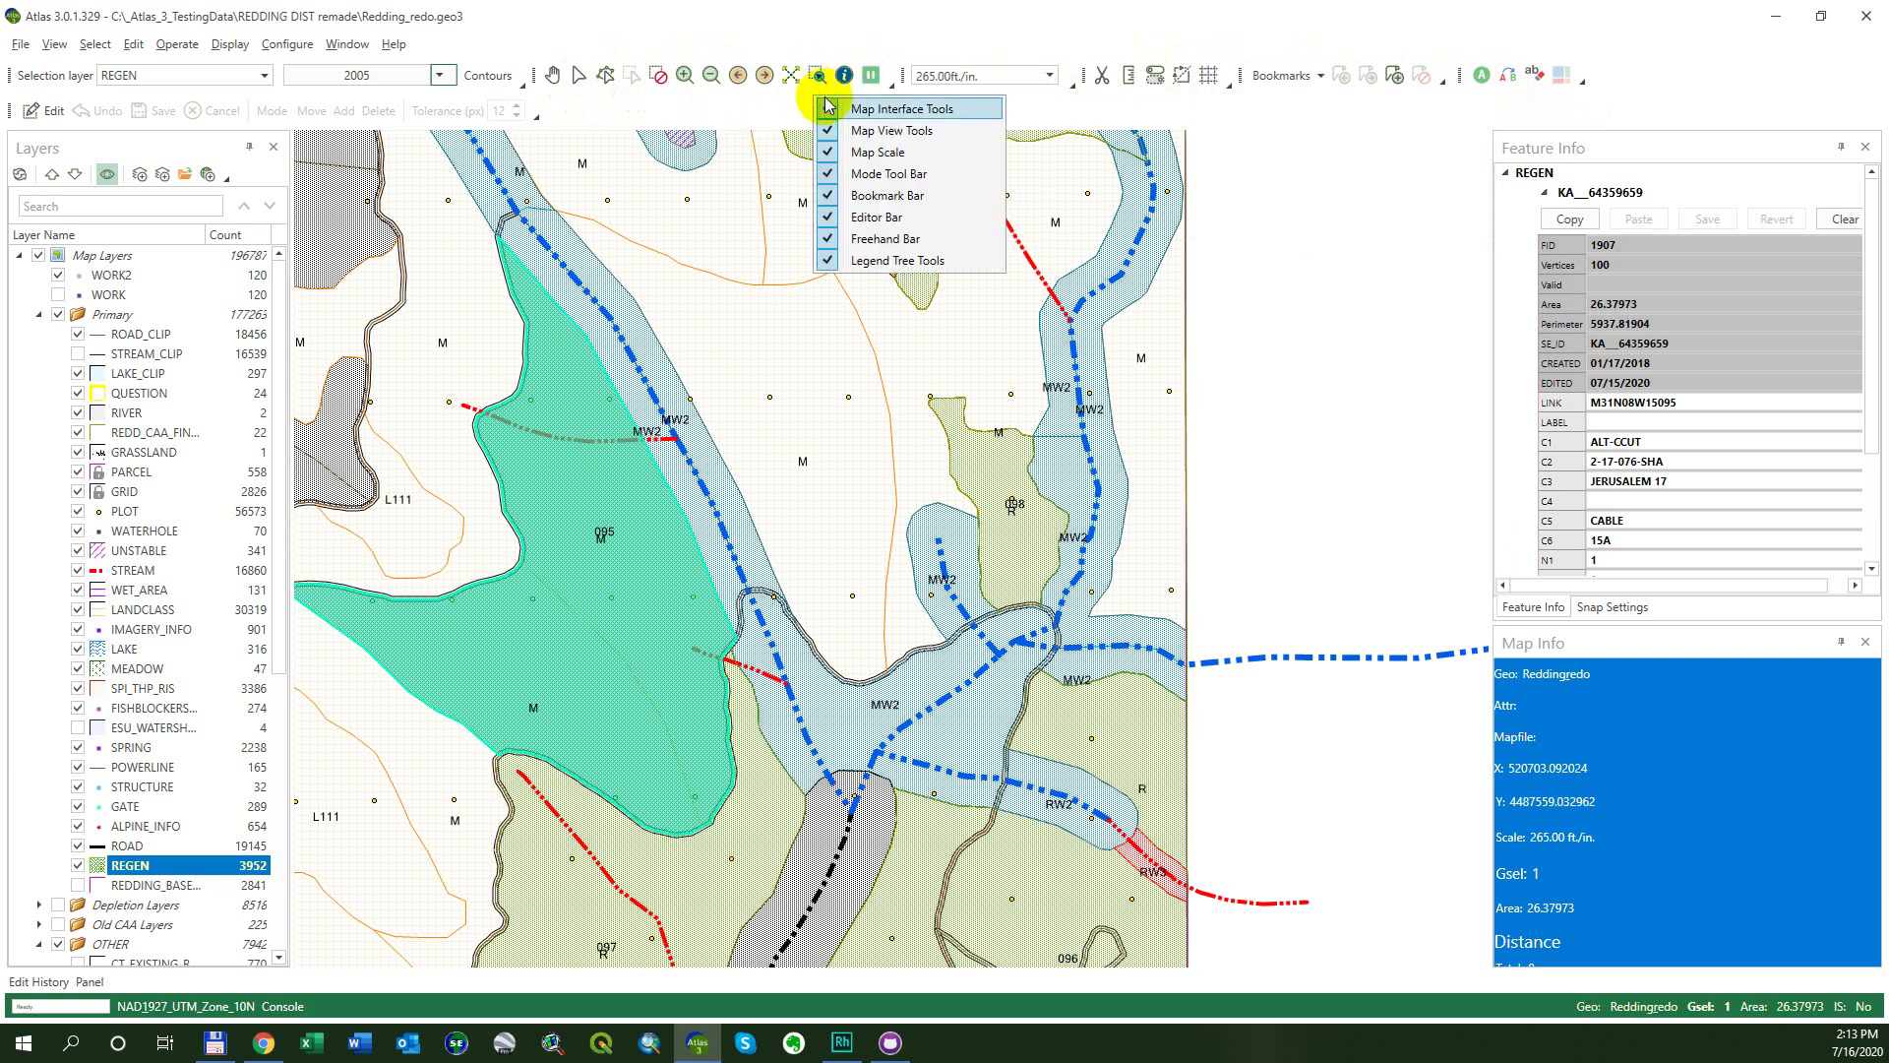
{"action": "left_click", "coordinate": [920, 197]}
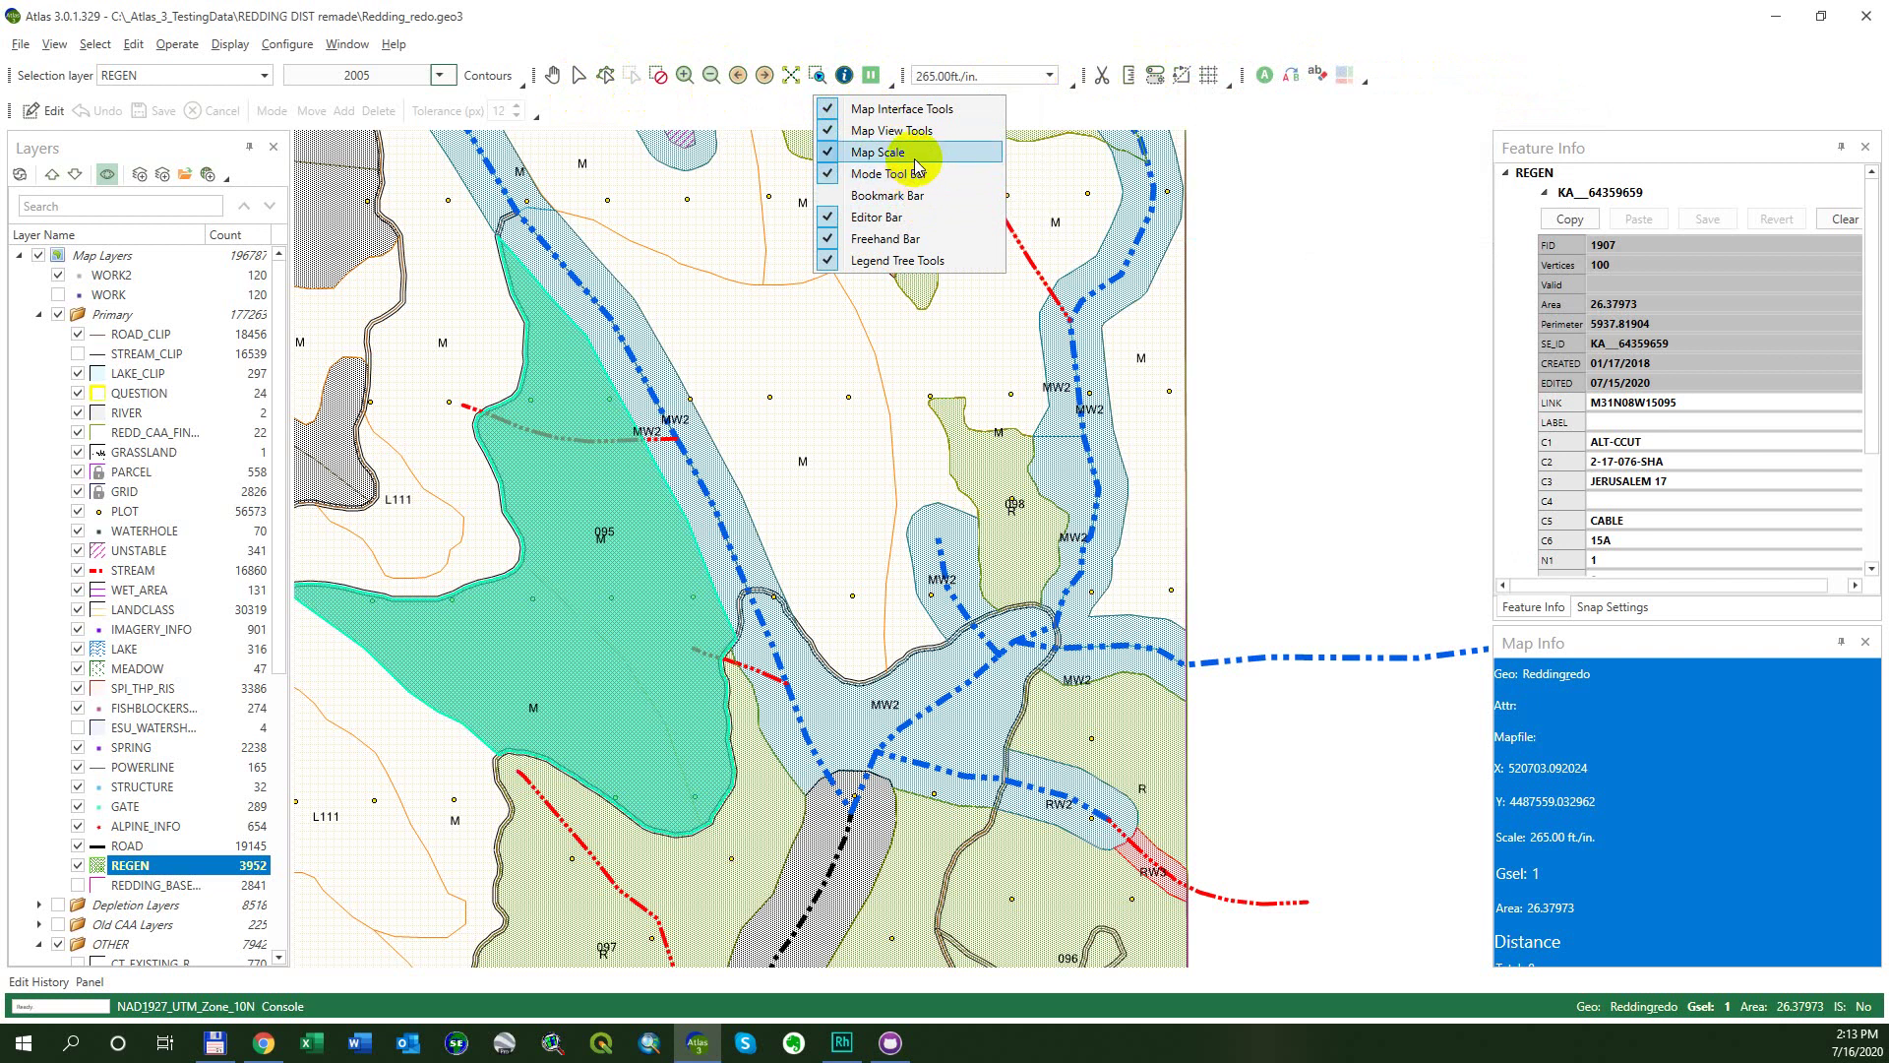
{"action": "left_click", "coordinate": [916, 196]}
Step: Hide the Editor Bar and restore it to the toolbar area
{"action": "left_click", "coordinate": [916, 217]}
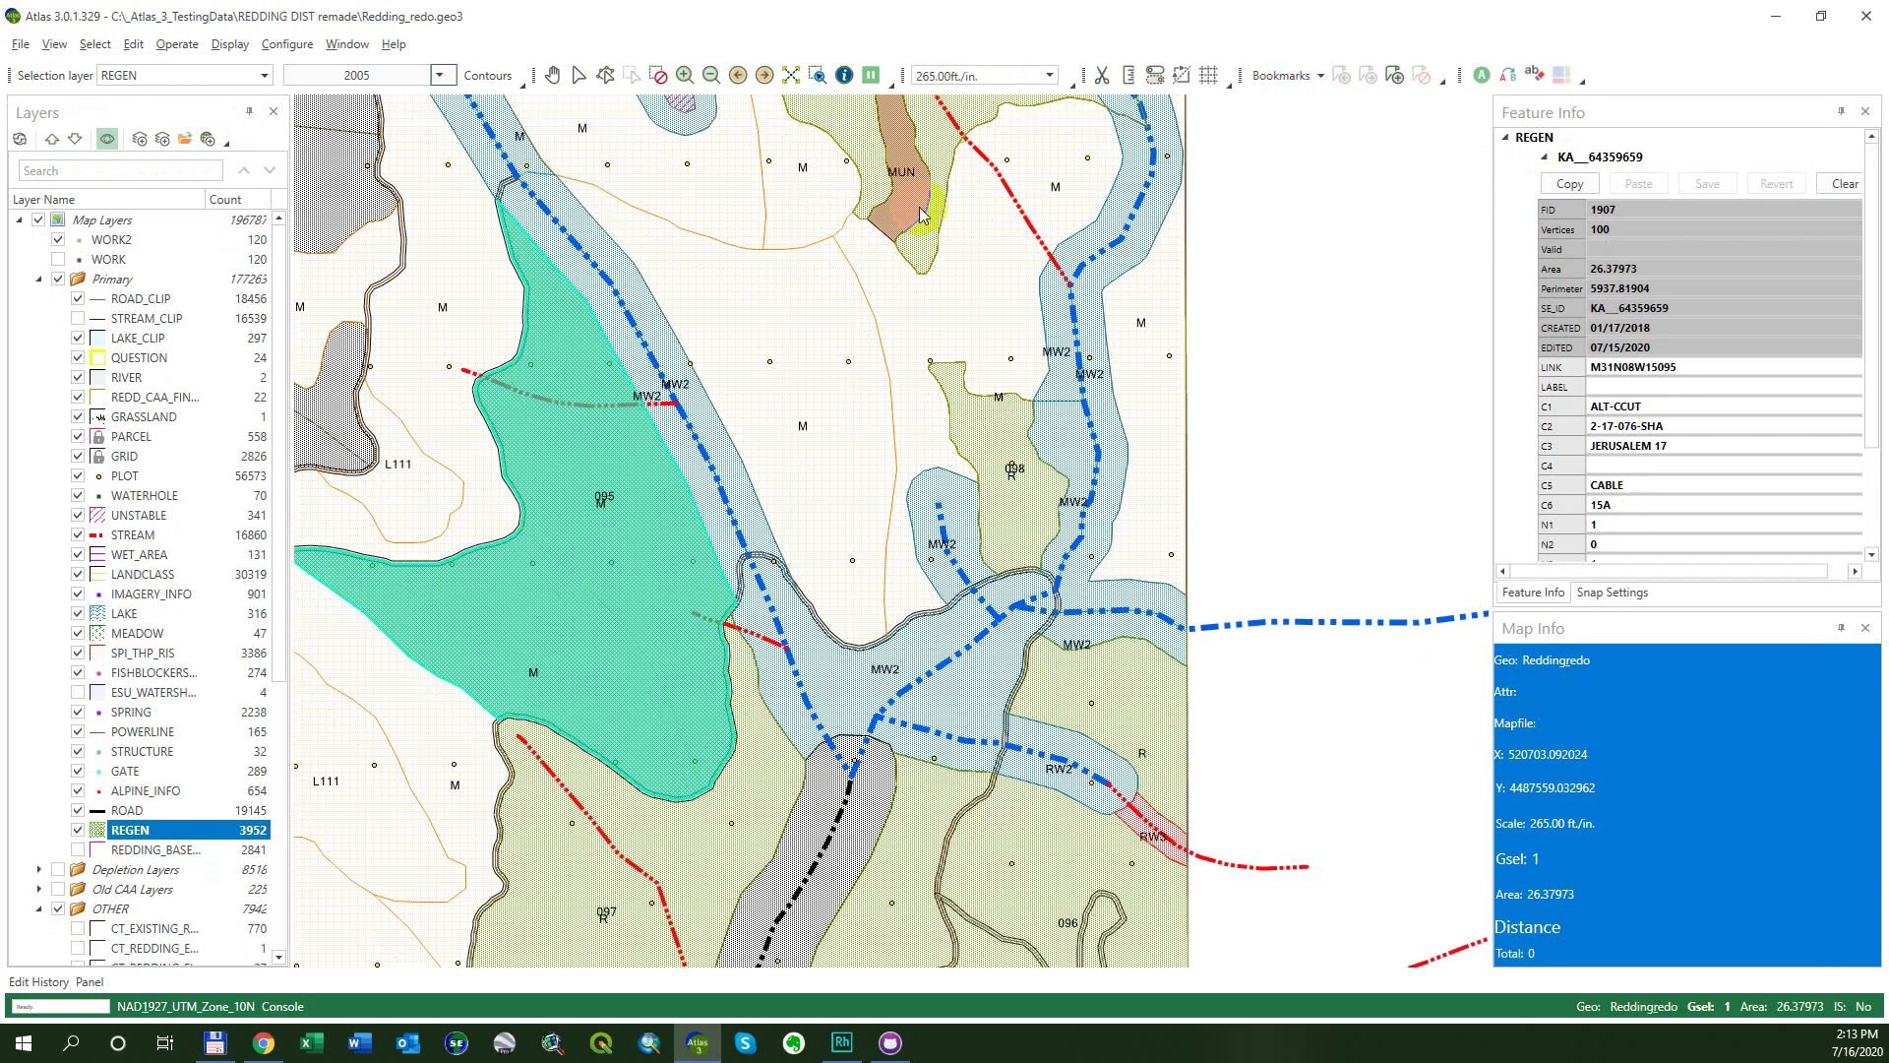
{"action": "right_click", "coordinate": [1607, 79]}
{"action": "left_click", "coordinate": [1692, 202]}
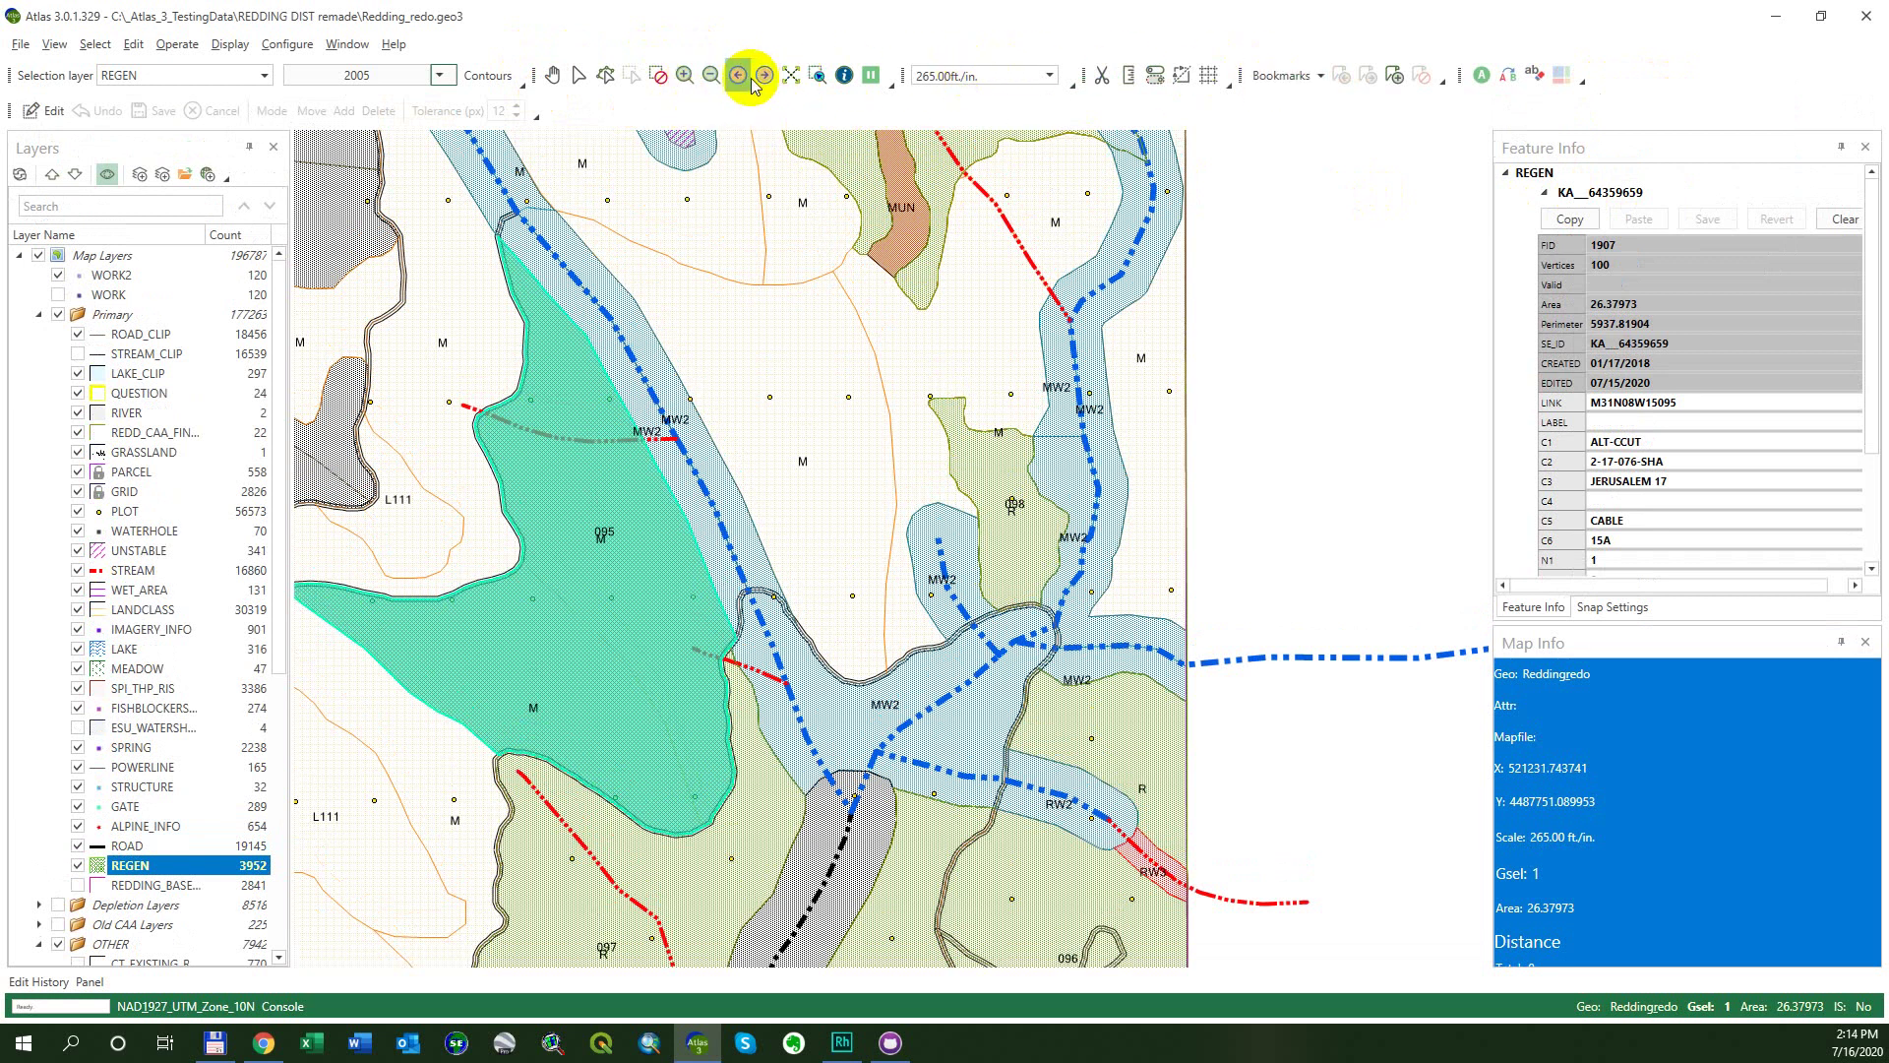
Step: Float the Layers panel, dock it back beside the map, and pin it open
{"action": "left_click_drag", "start_coordinate": [161, 152], "coordinate": [12, 553]}
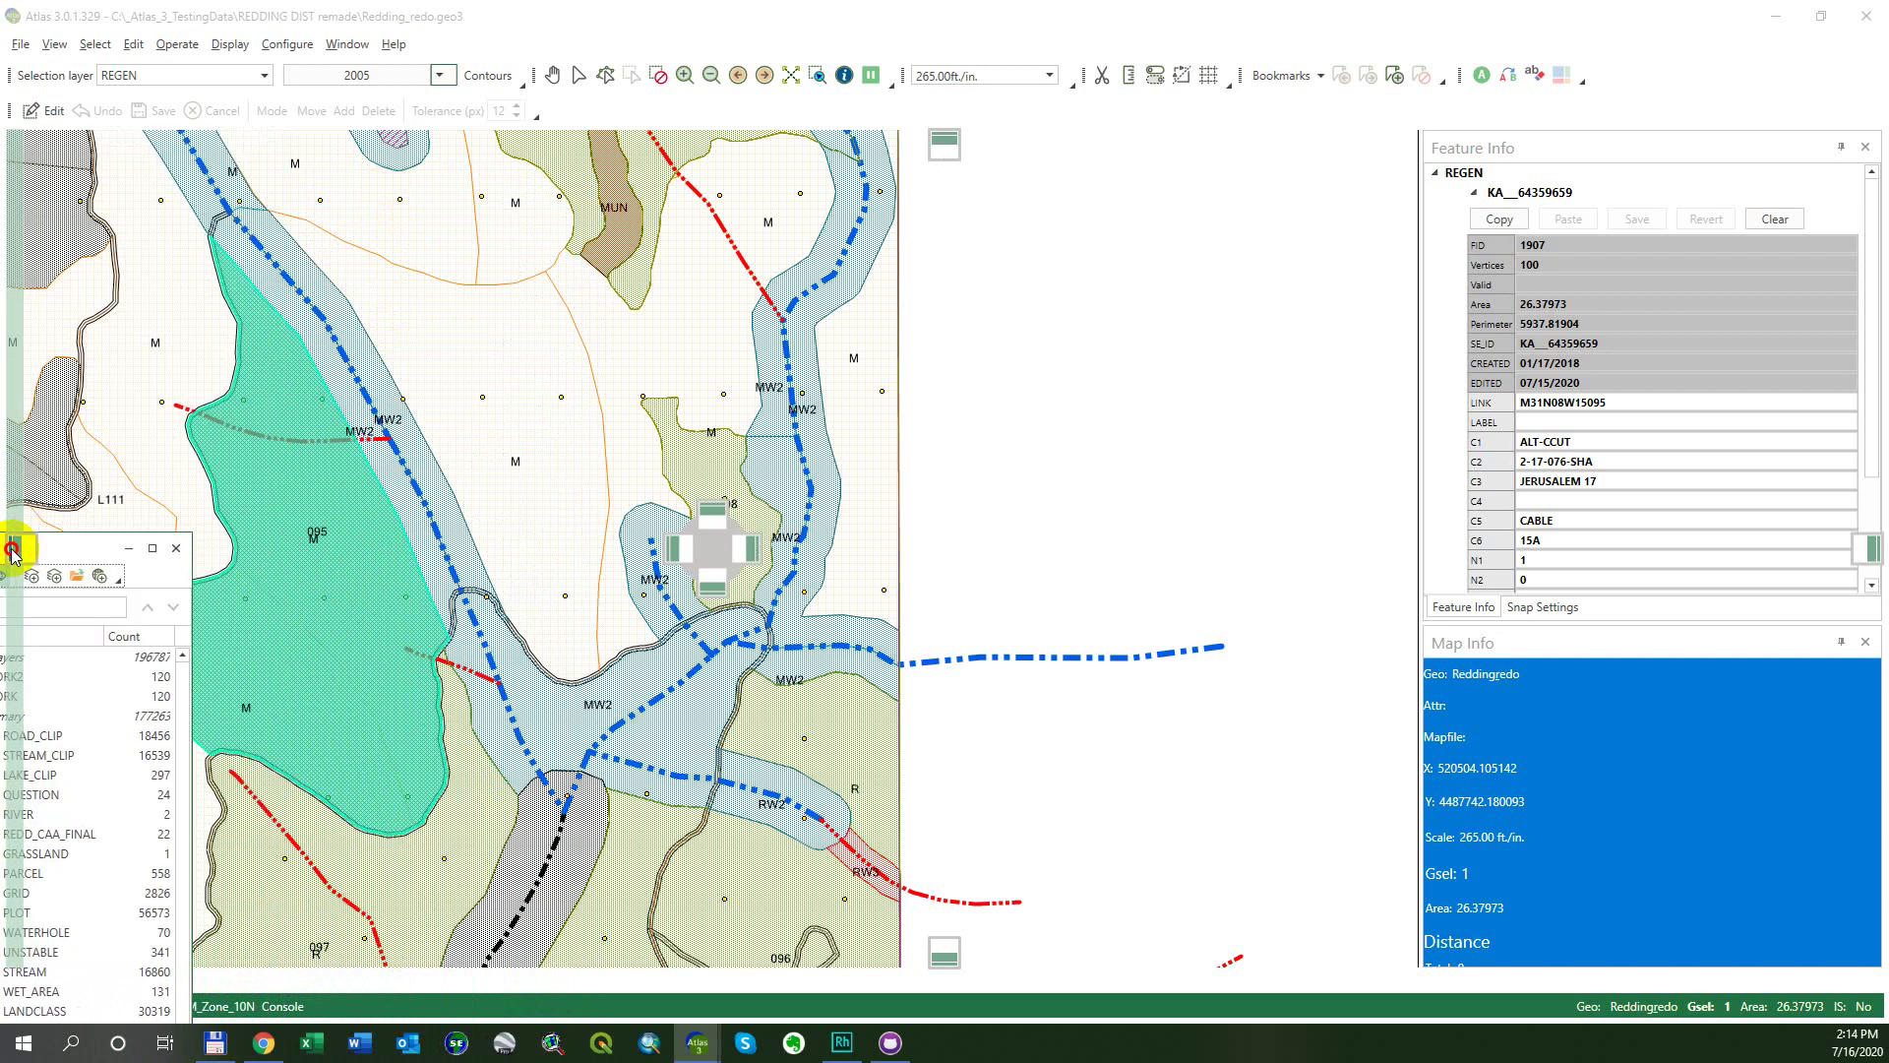
{"action": "left_click_drag", "start_coordinate": [12, 553], "coordinate": [15, 541]}
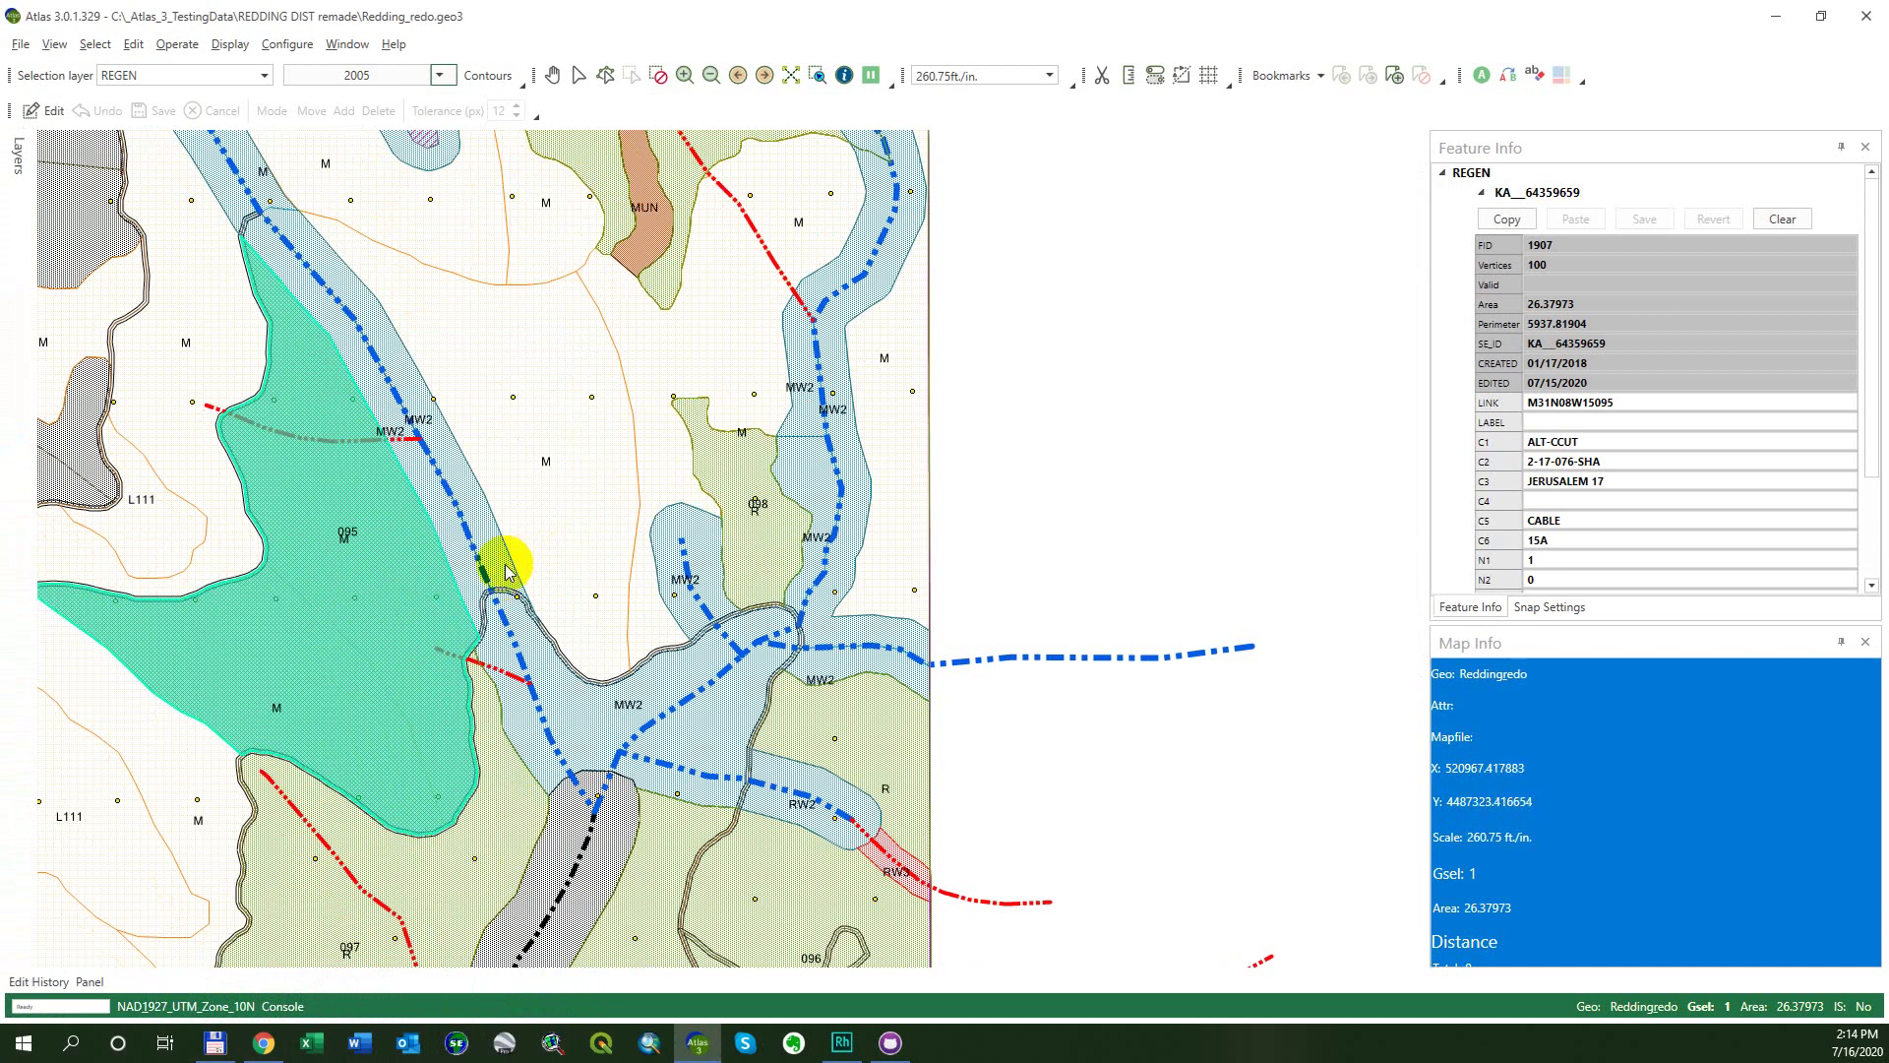
{"action": "mouse_move", "coordinate": [16, 168]}
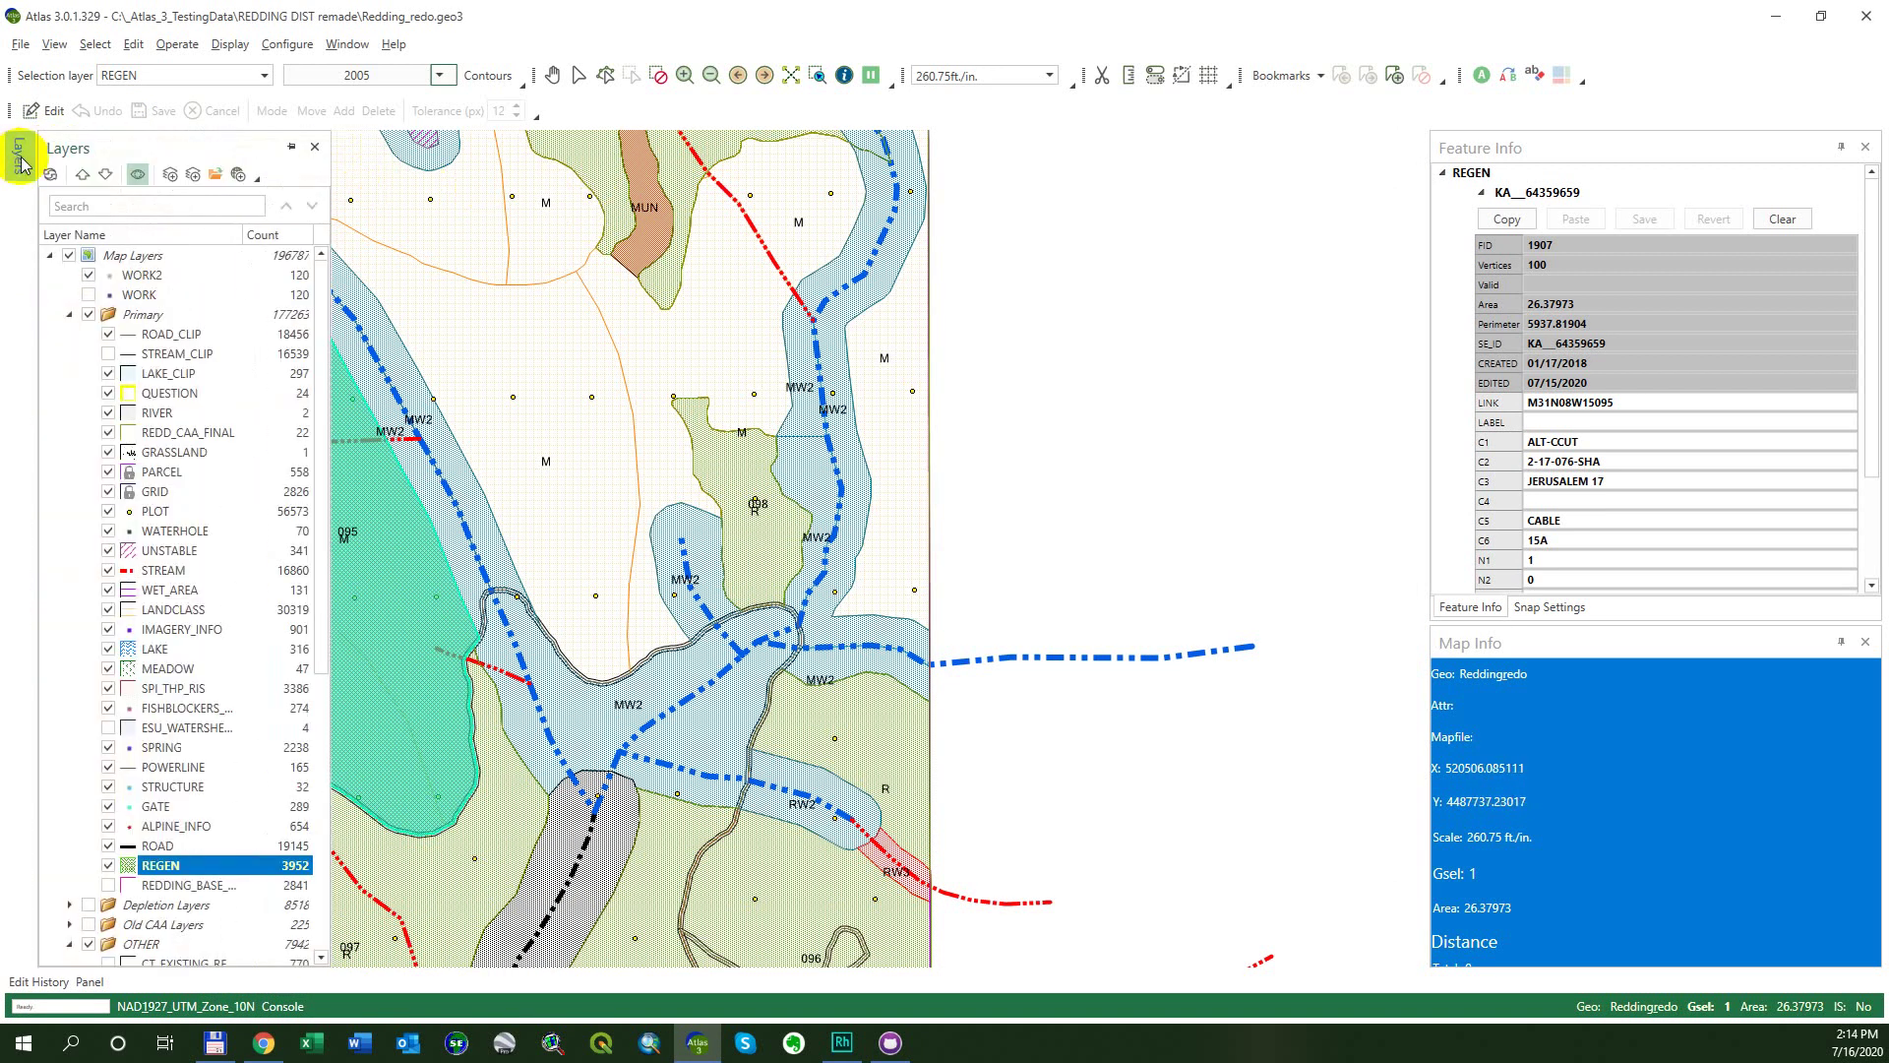
{"action": "left_click", "coordinate": [288, 151]}
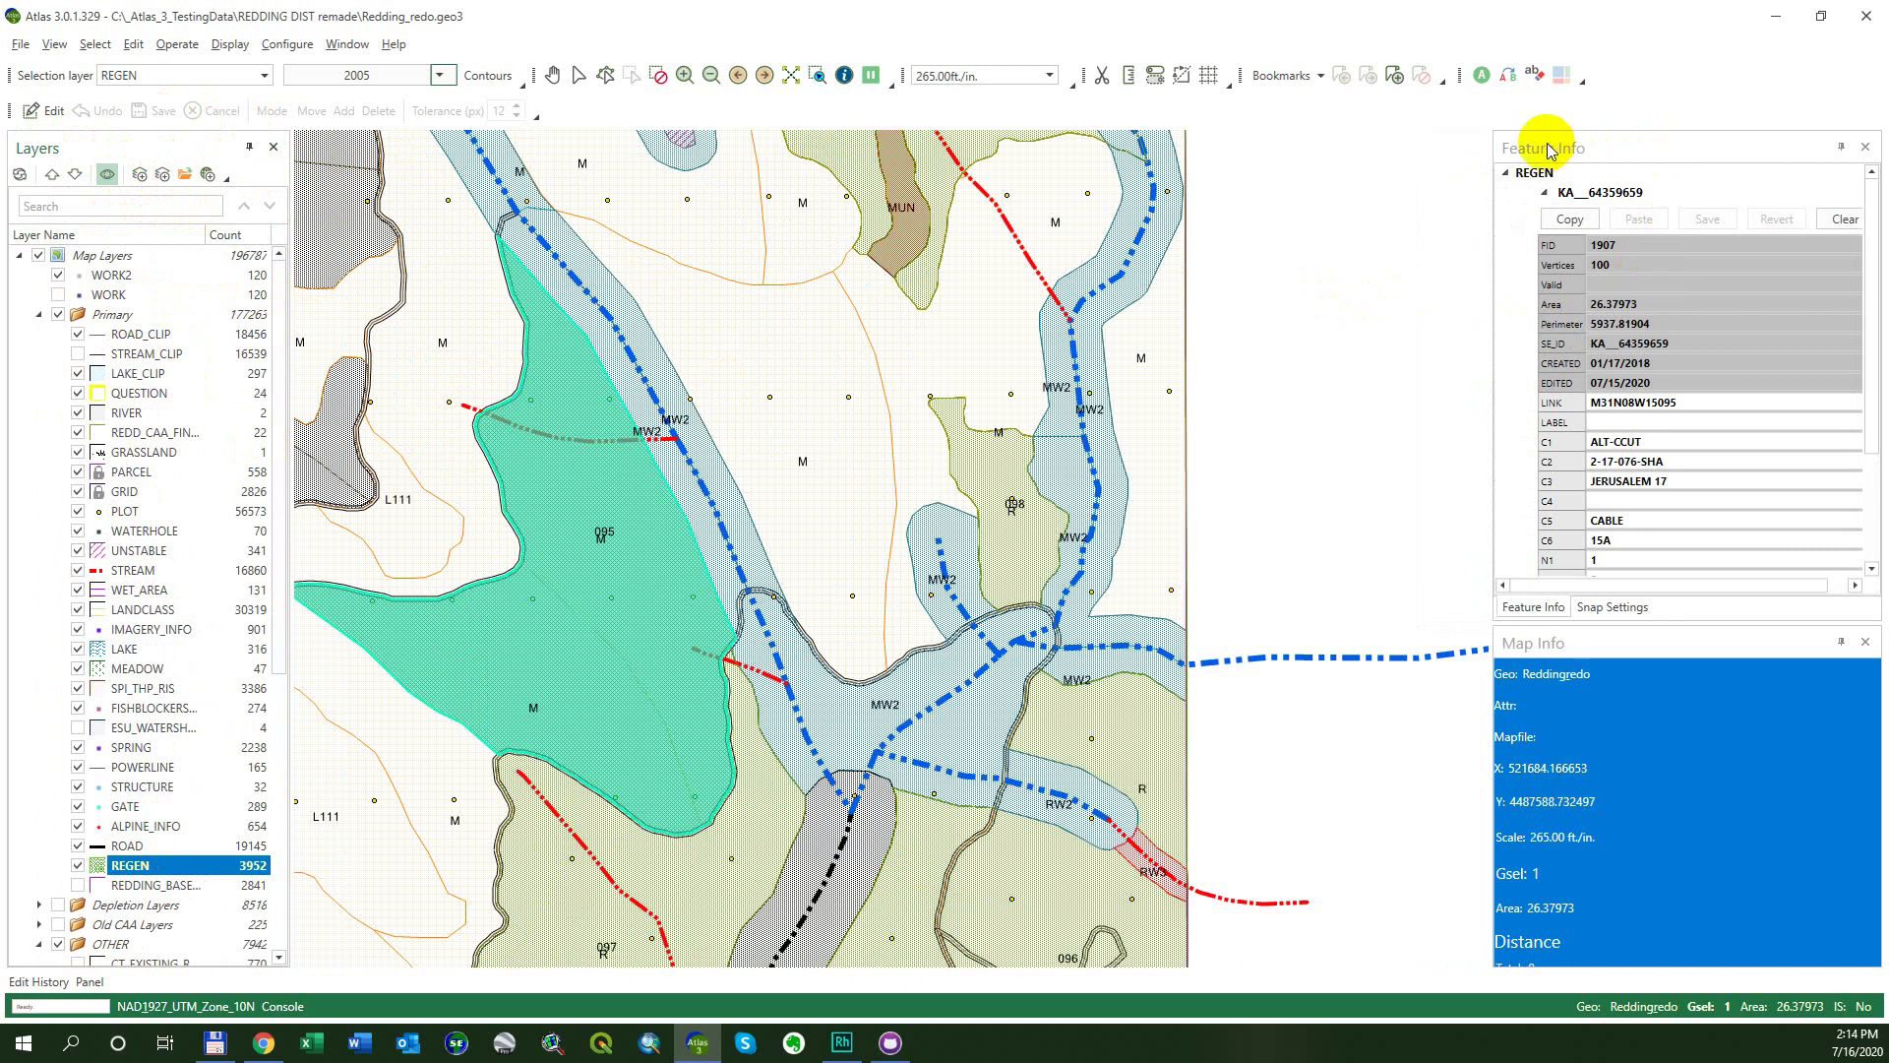
Step: Close the Map Info, Feature Info, Snap Settings and Layers panels, and clear the polygon selection on the map
{"action": "left_click", "coordinate": [1864, 642]}
{"action": "left_click", "coordinate": [1866, 149]}
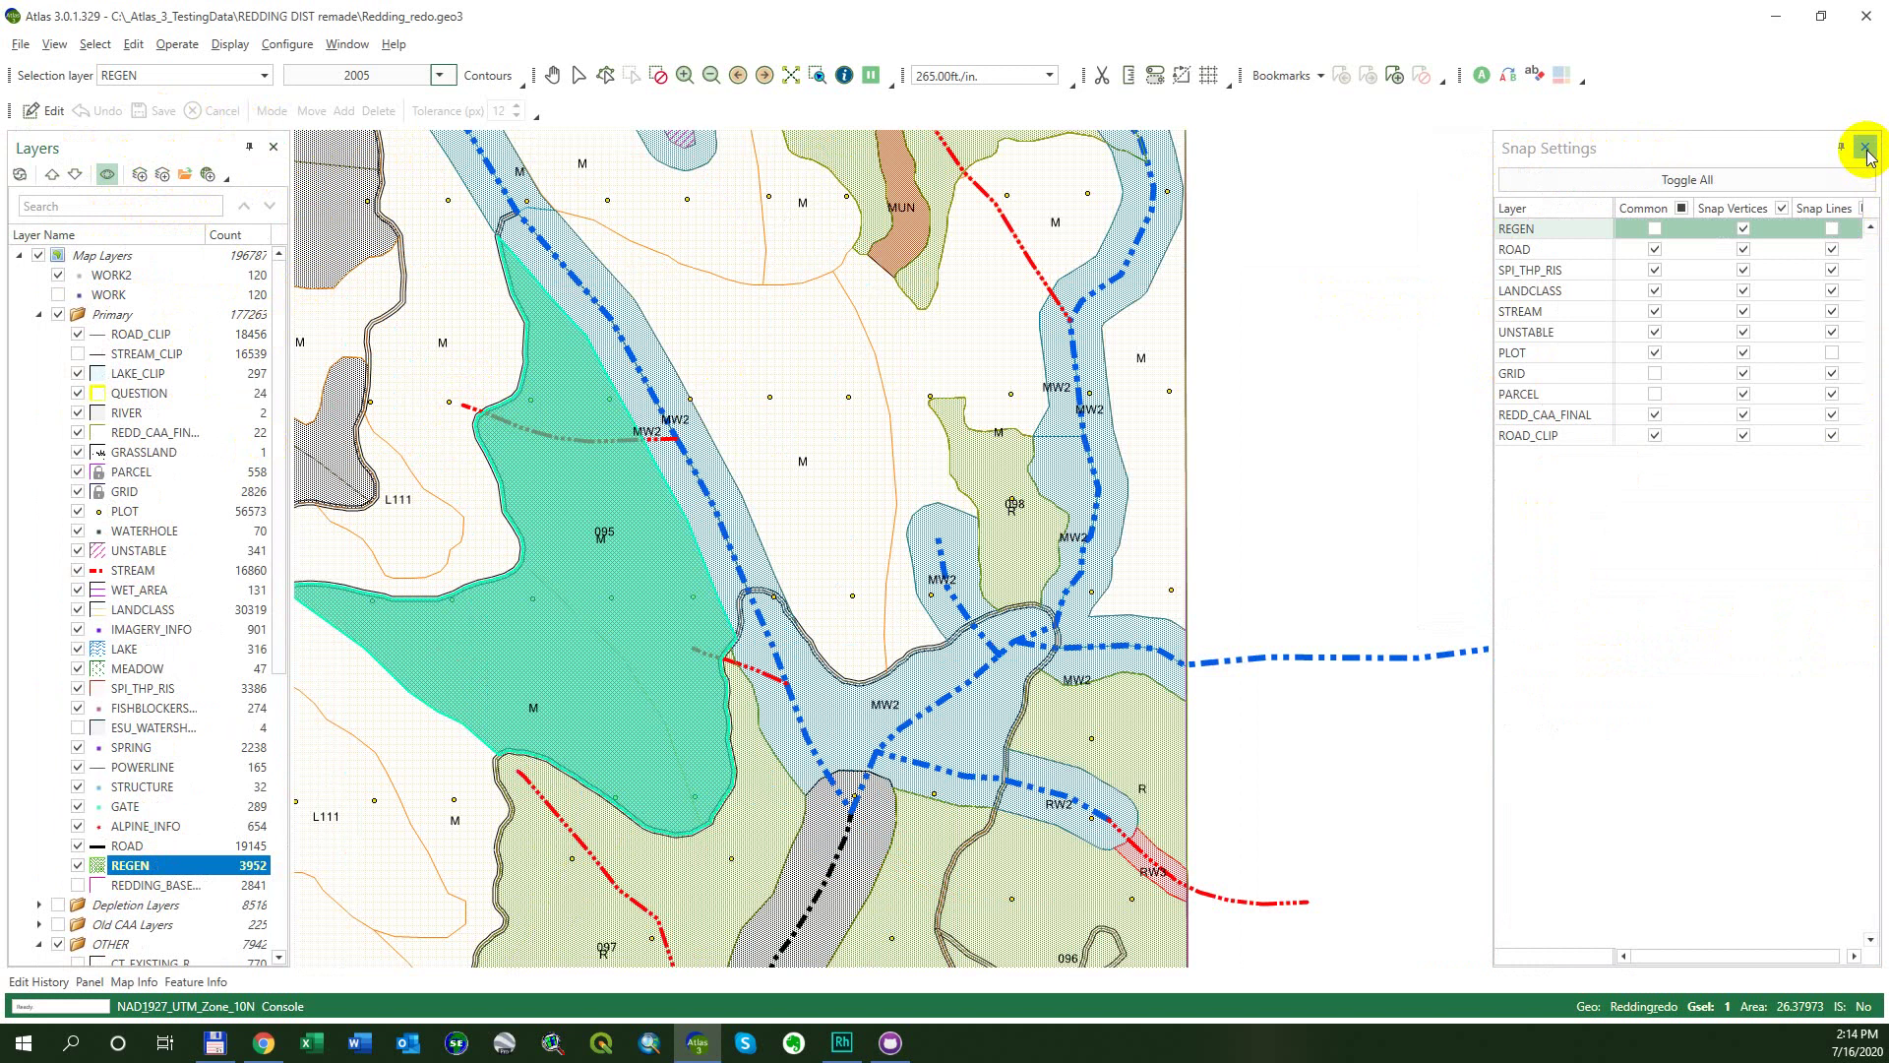
{"action": "left_click", "coordinate": [1866, 149]}
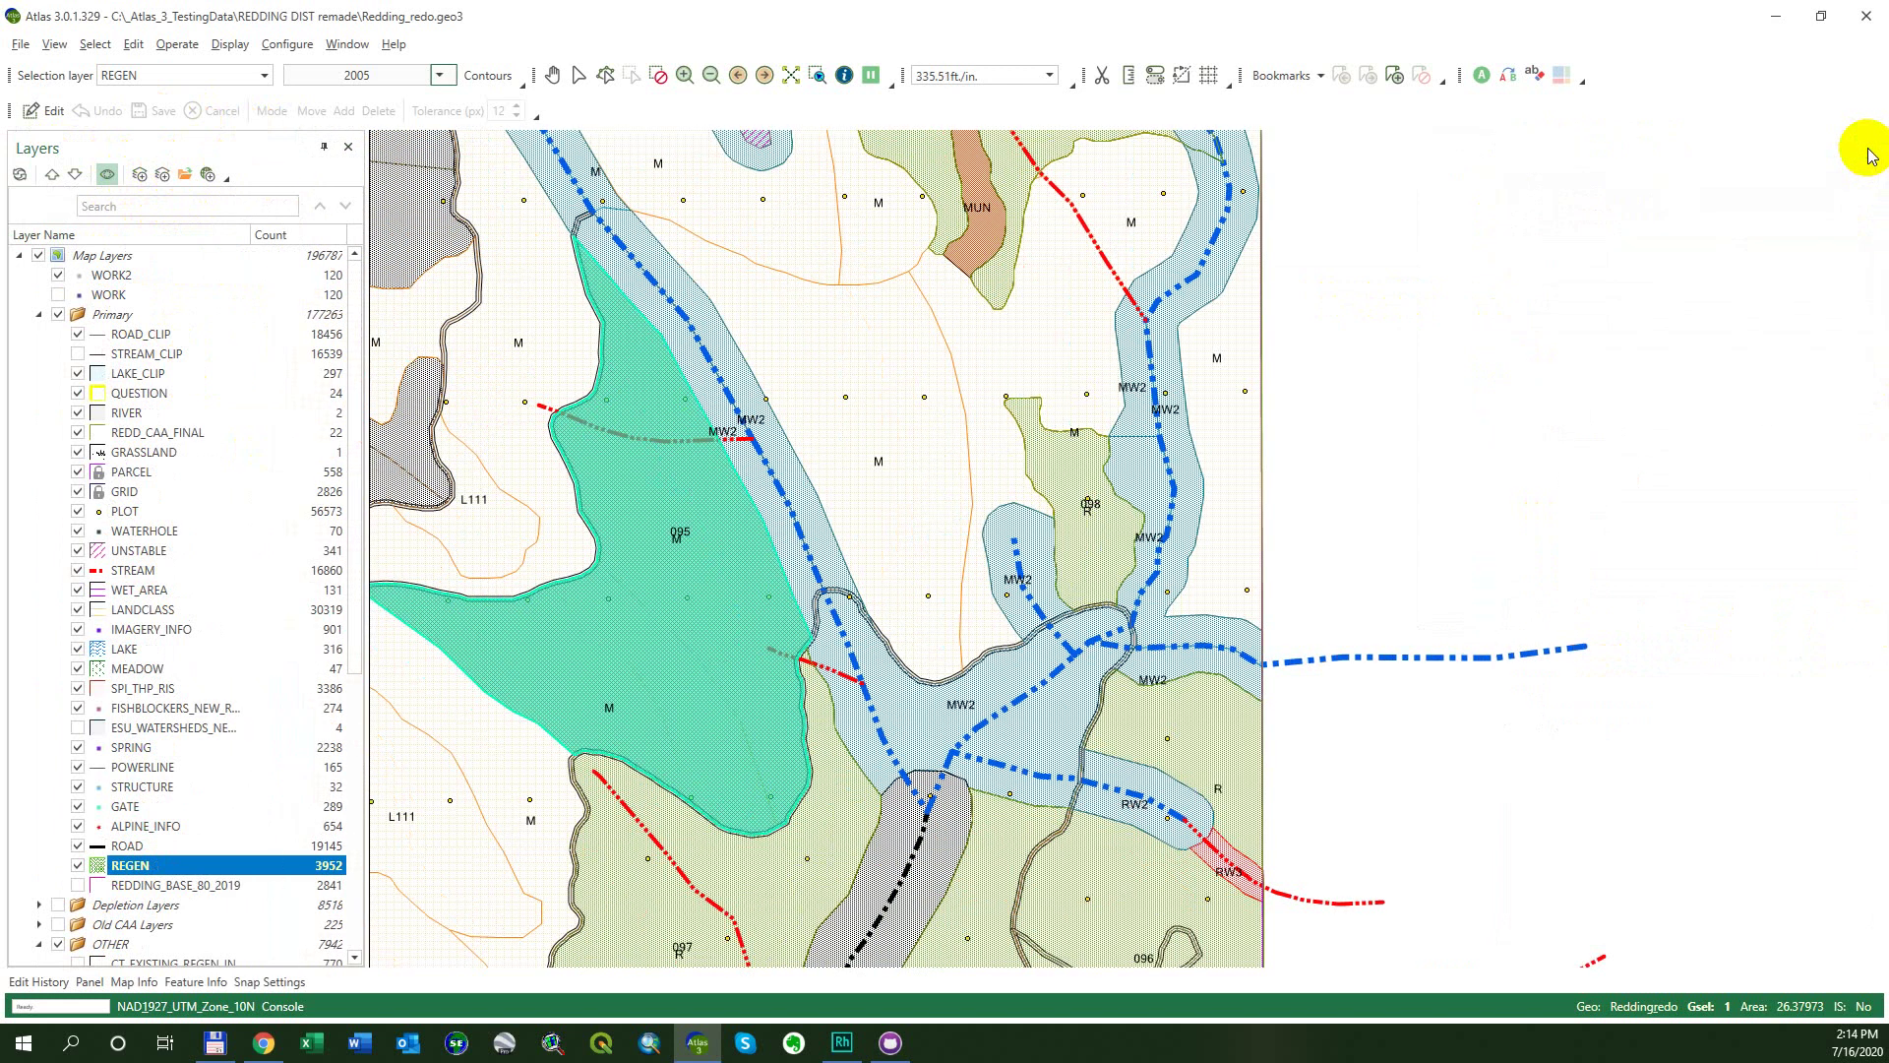
{"action": "left_click", "coordinate": [347, 149]}
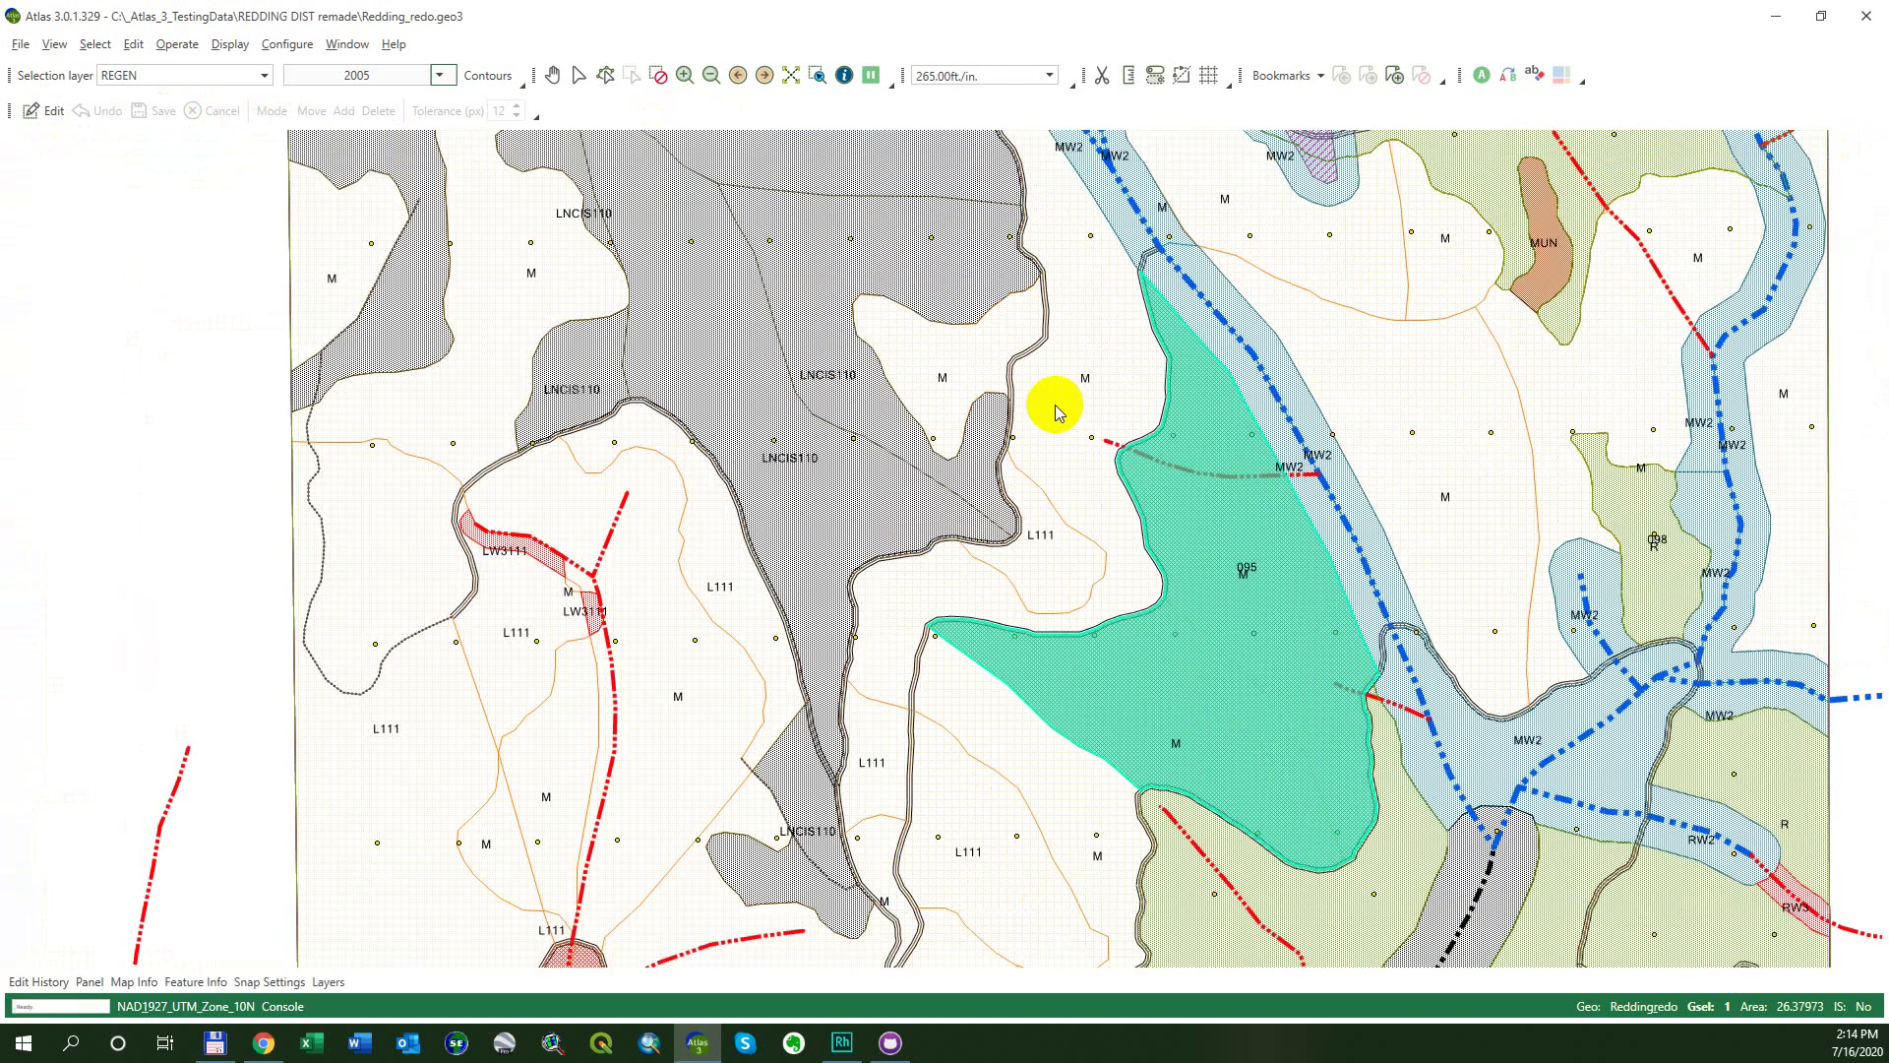
{"action": "left_click", "coordinate": [728, 487]}
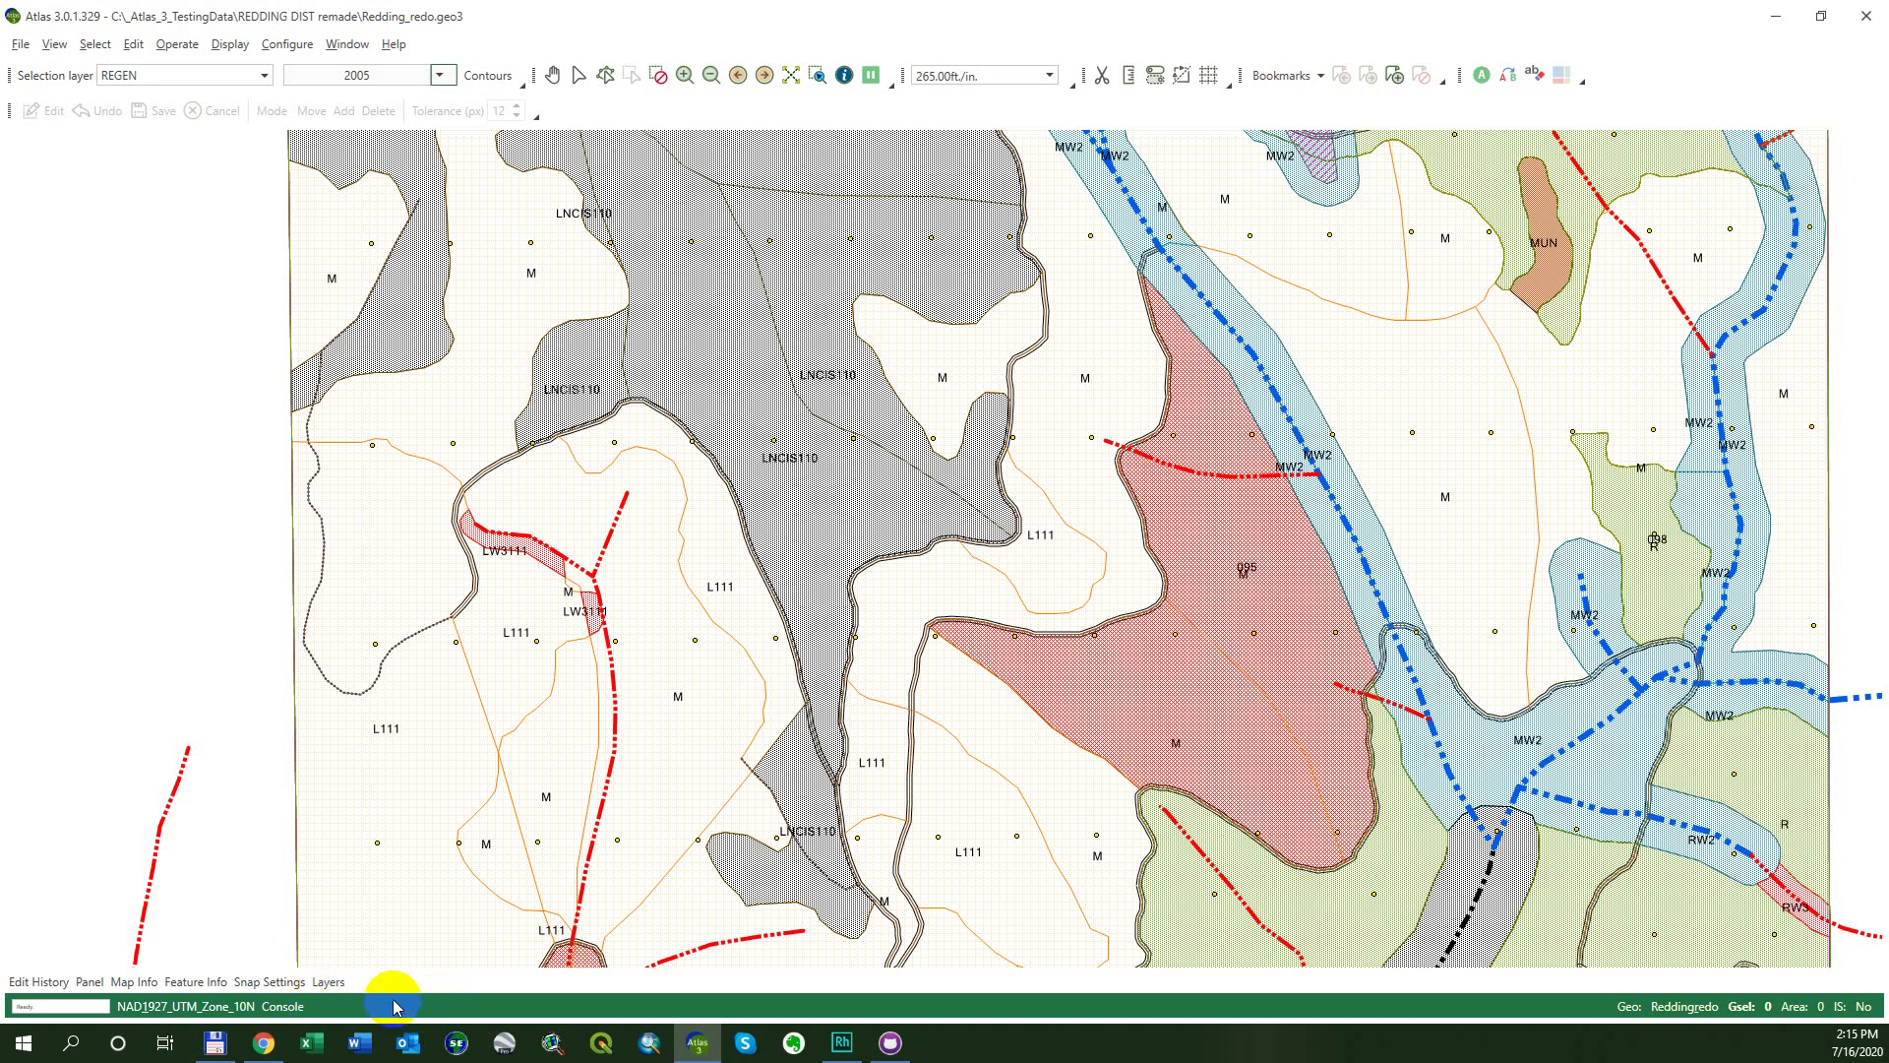
Step: Examine the current map projection details and the options for selecting a different projection, and close both dialogs
{"action": "left_click", "coordinate": [162, 1008]}
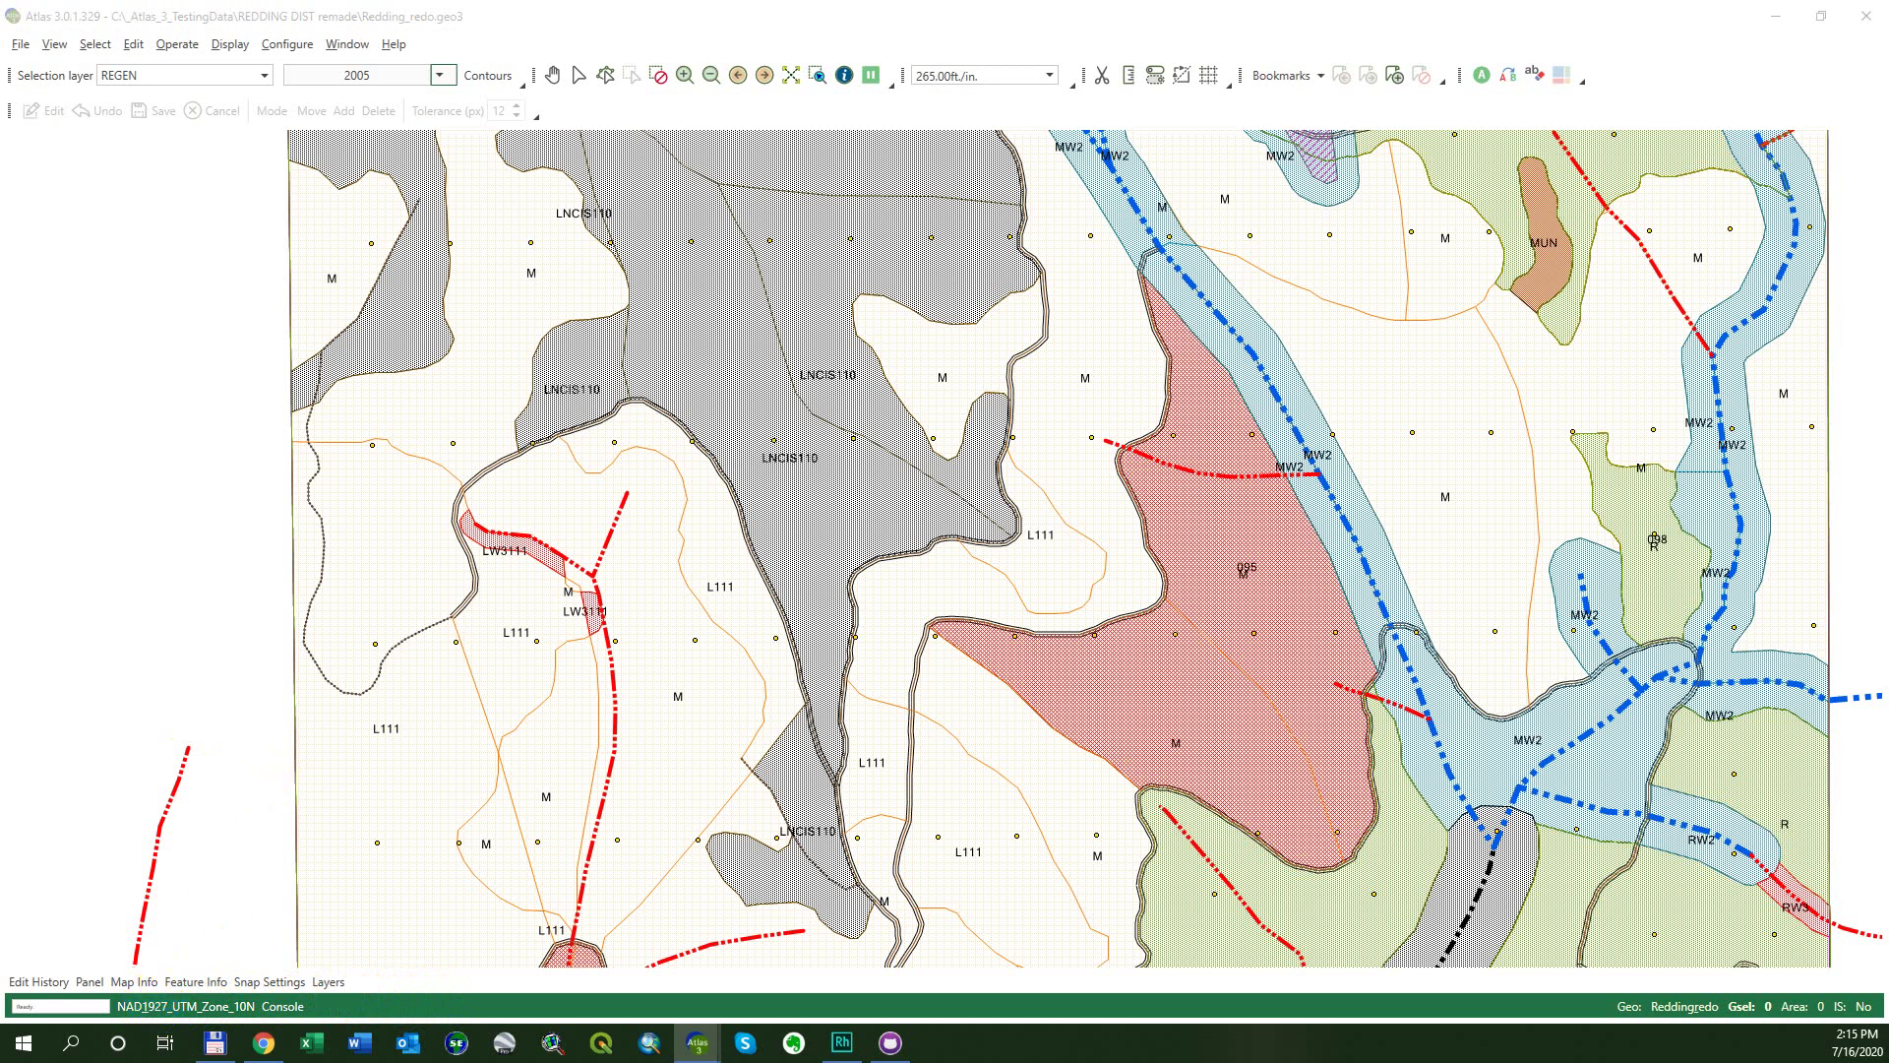
{"action": "left_click_drag", "start_coordinate": [646, 353], "coordinate": [759, 352]}
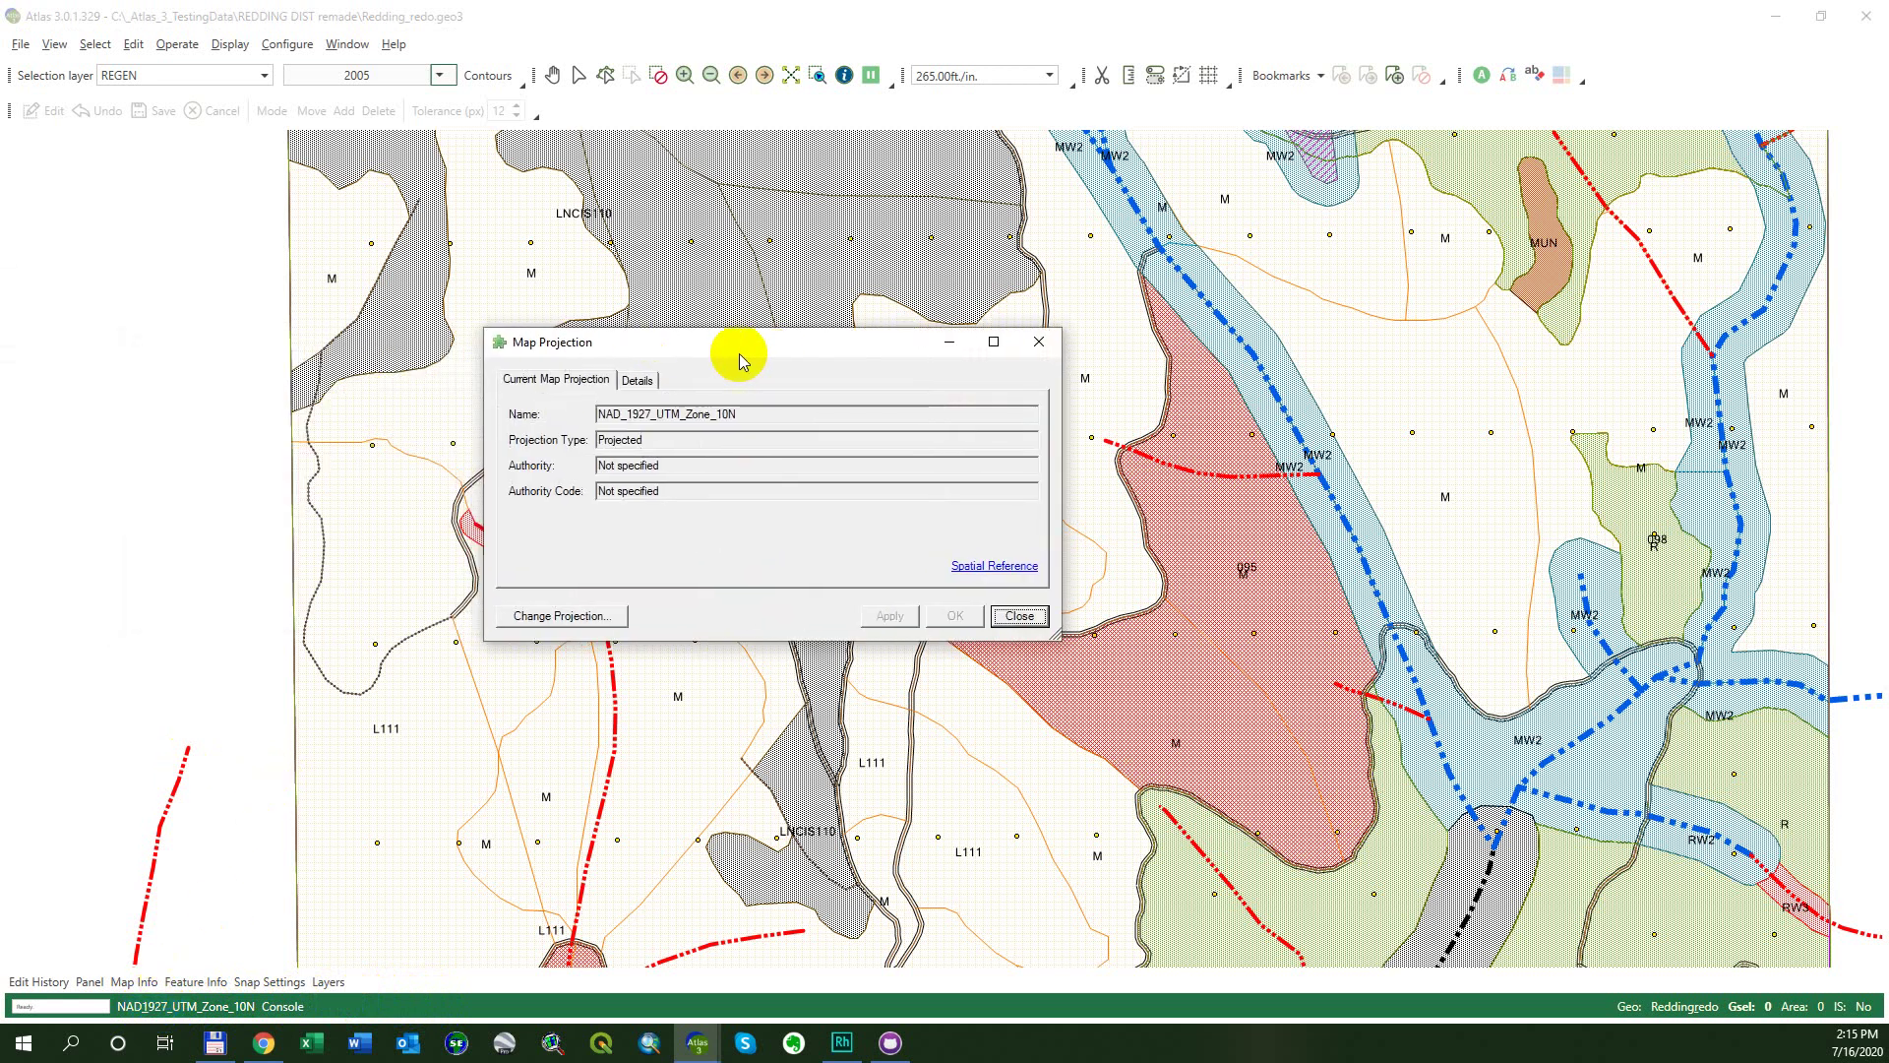
{"action": "left_click", "coordinate": [602, 618]}
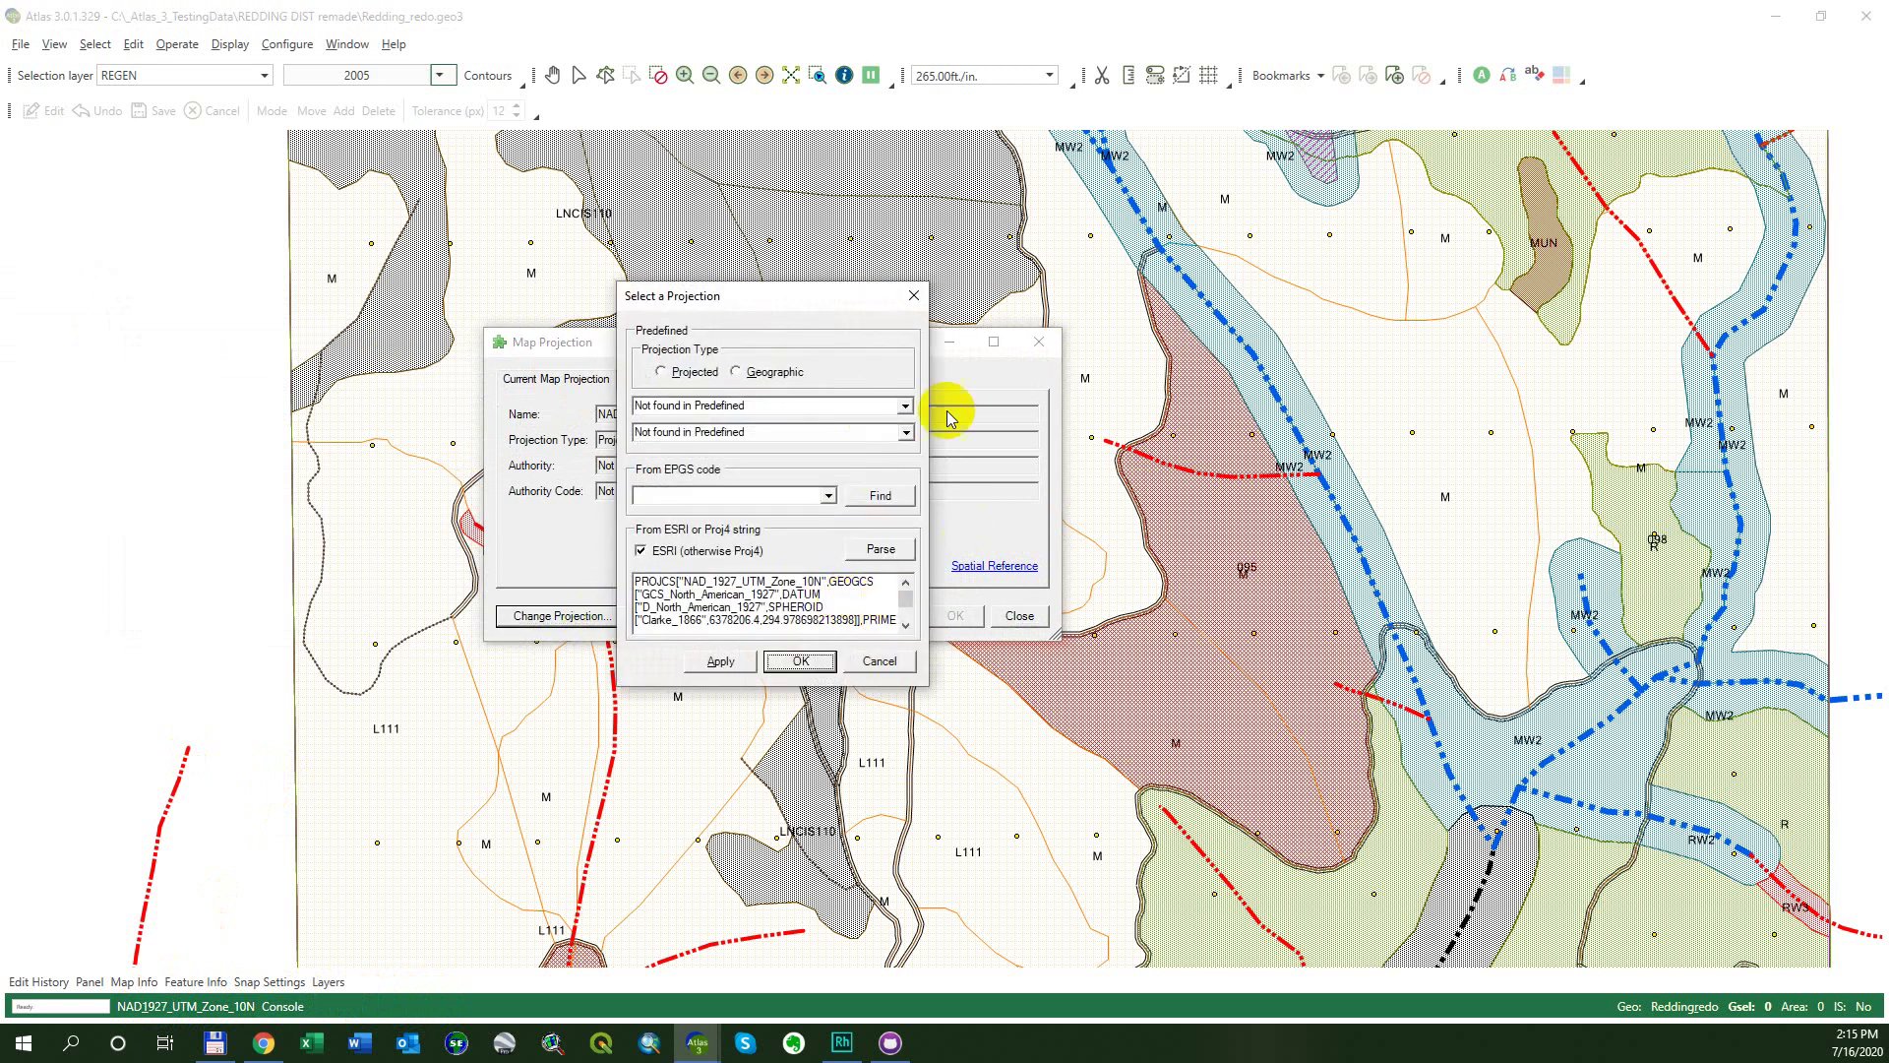
{"action": "left_click_drag", "start_coordinate": [824, 301], "coordinate": [787, 344]}
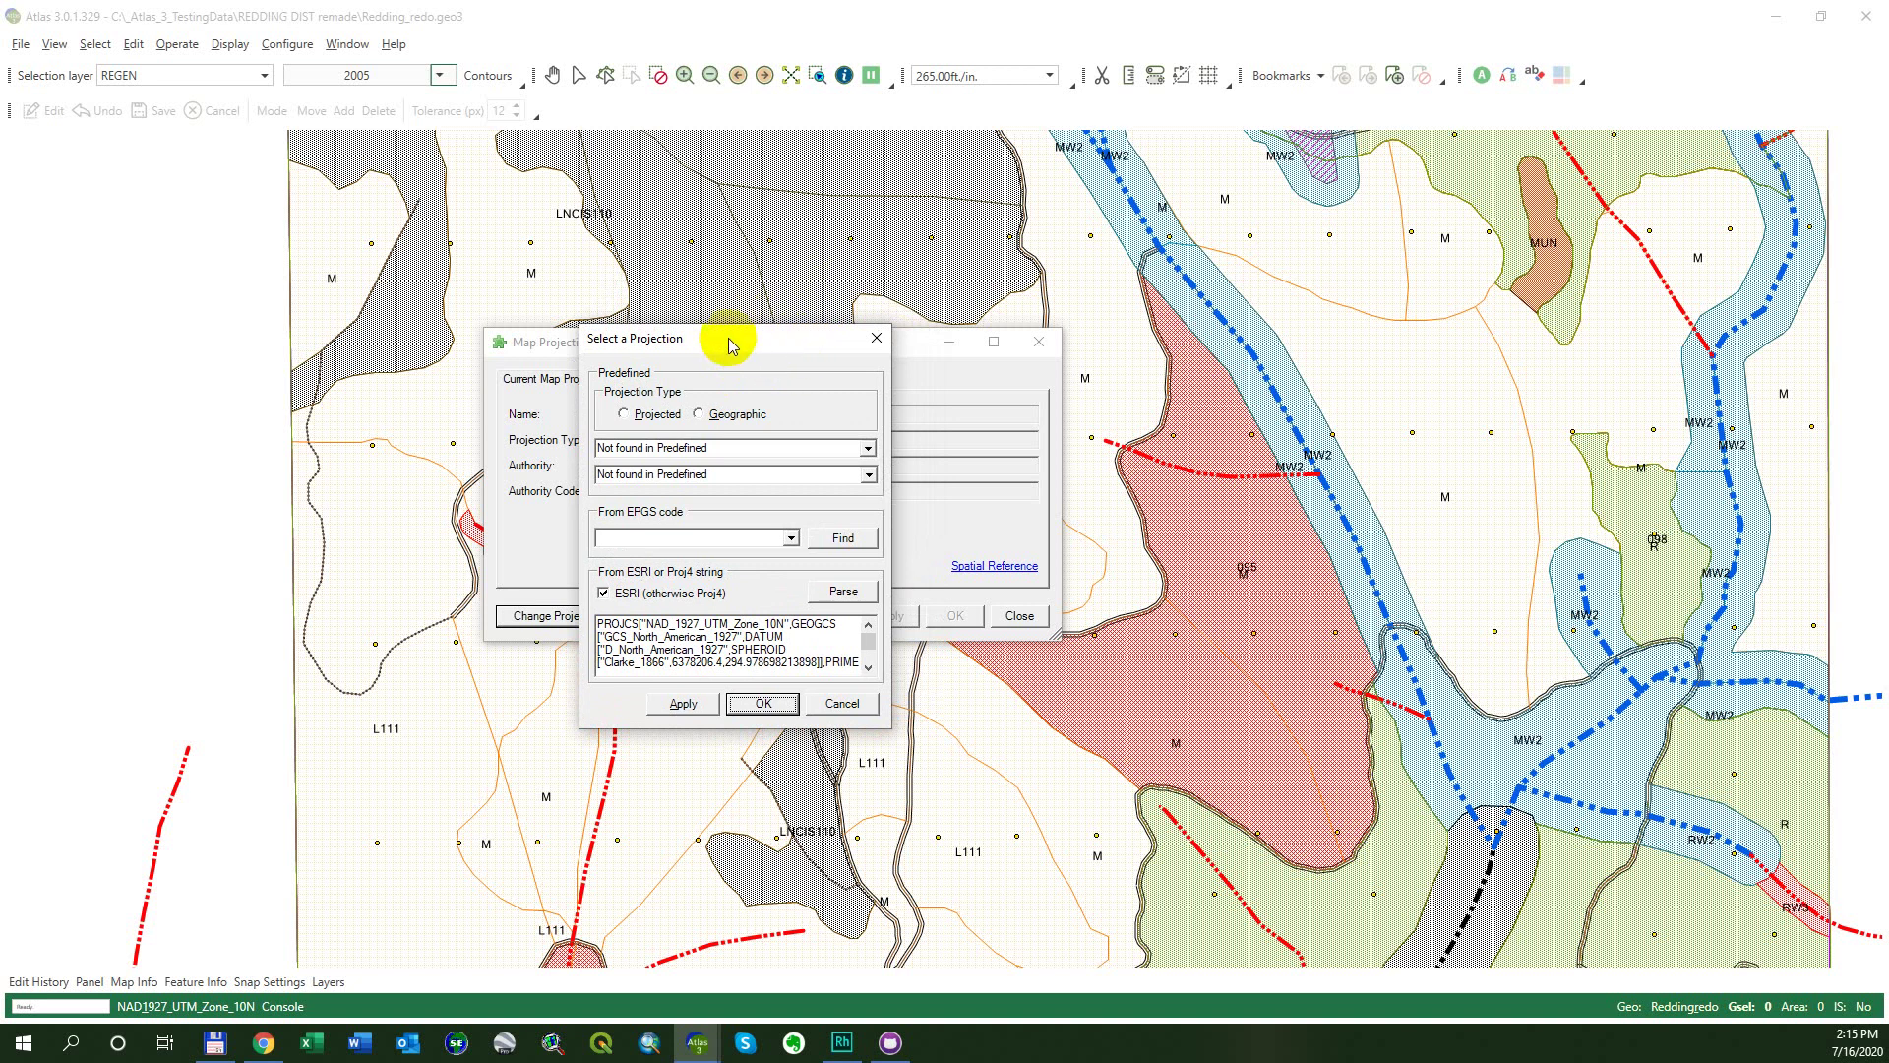
{"action": "left_click_drag", "start_coordinate": [708, 338], "coordinate": [712, 352]}
{"action": "left_click", "coordinate": [879, 352]}
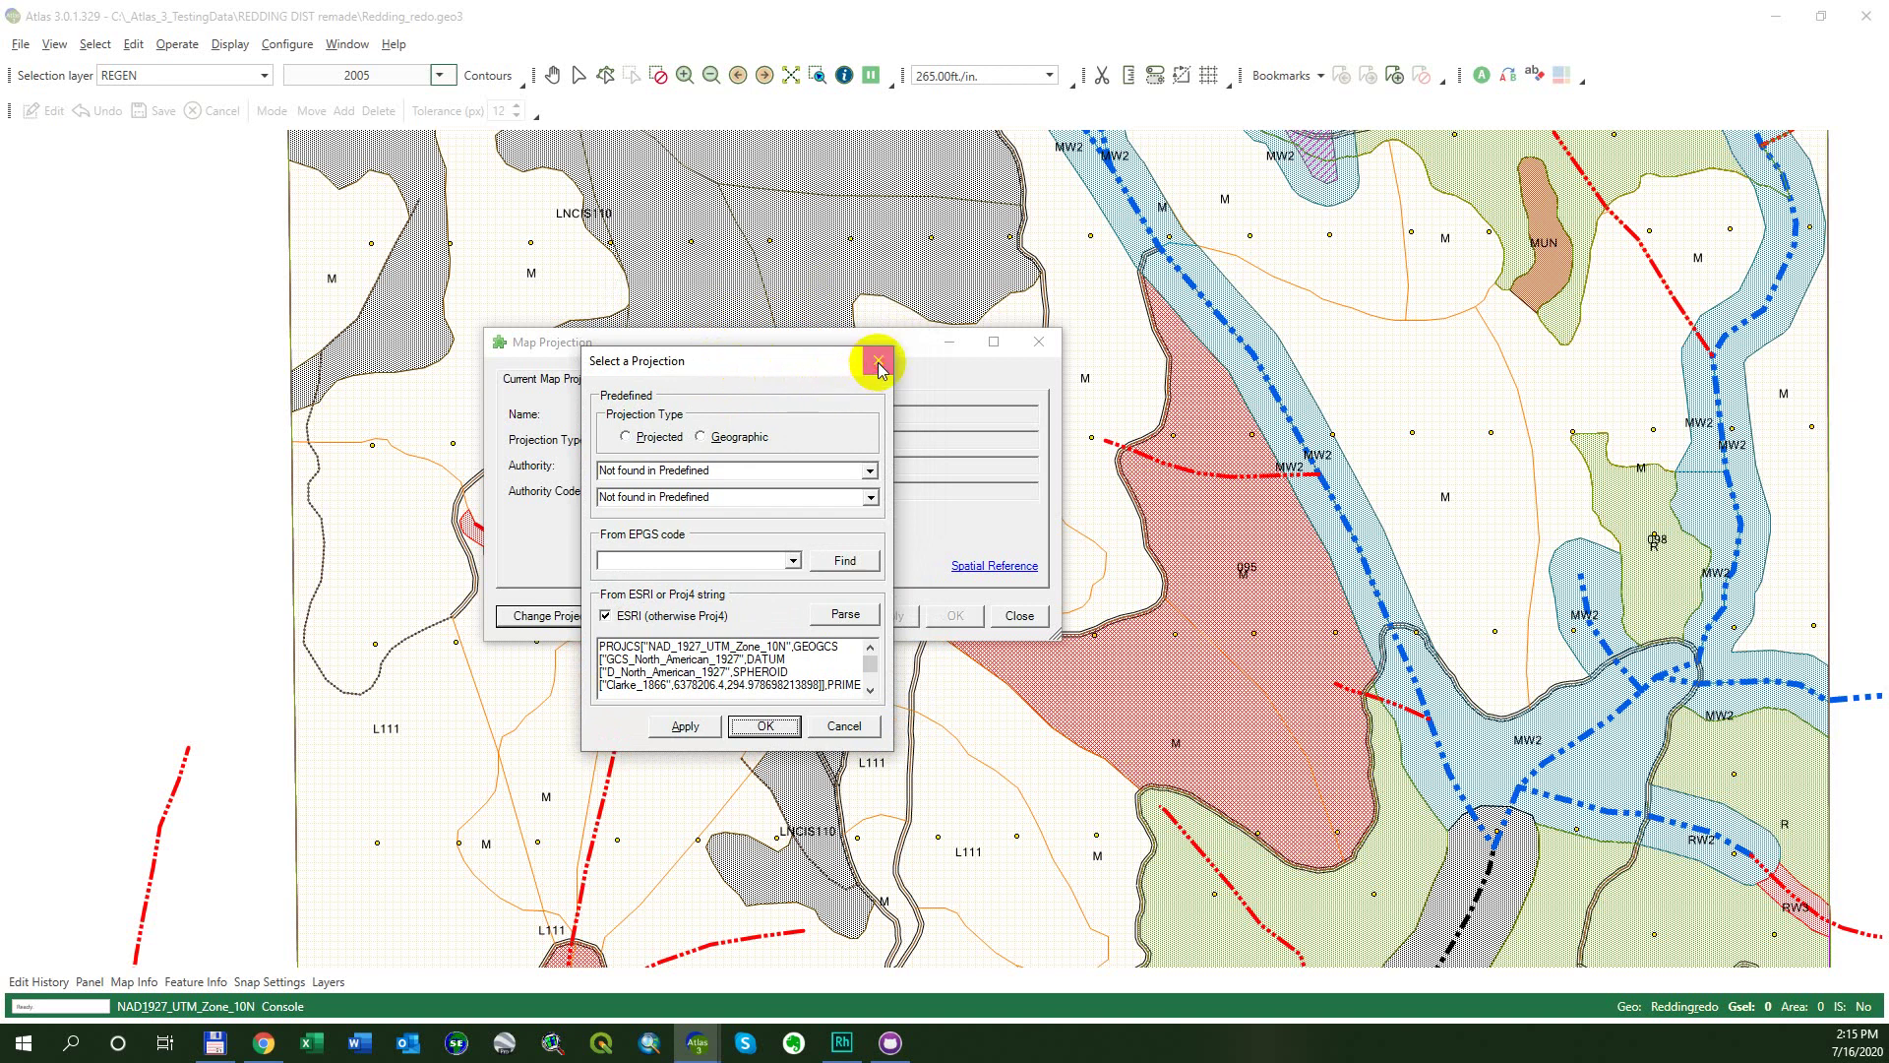
{"action": "left_click", "coordinate": [1041, 342]}
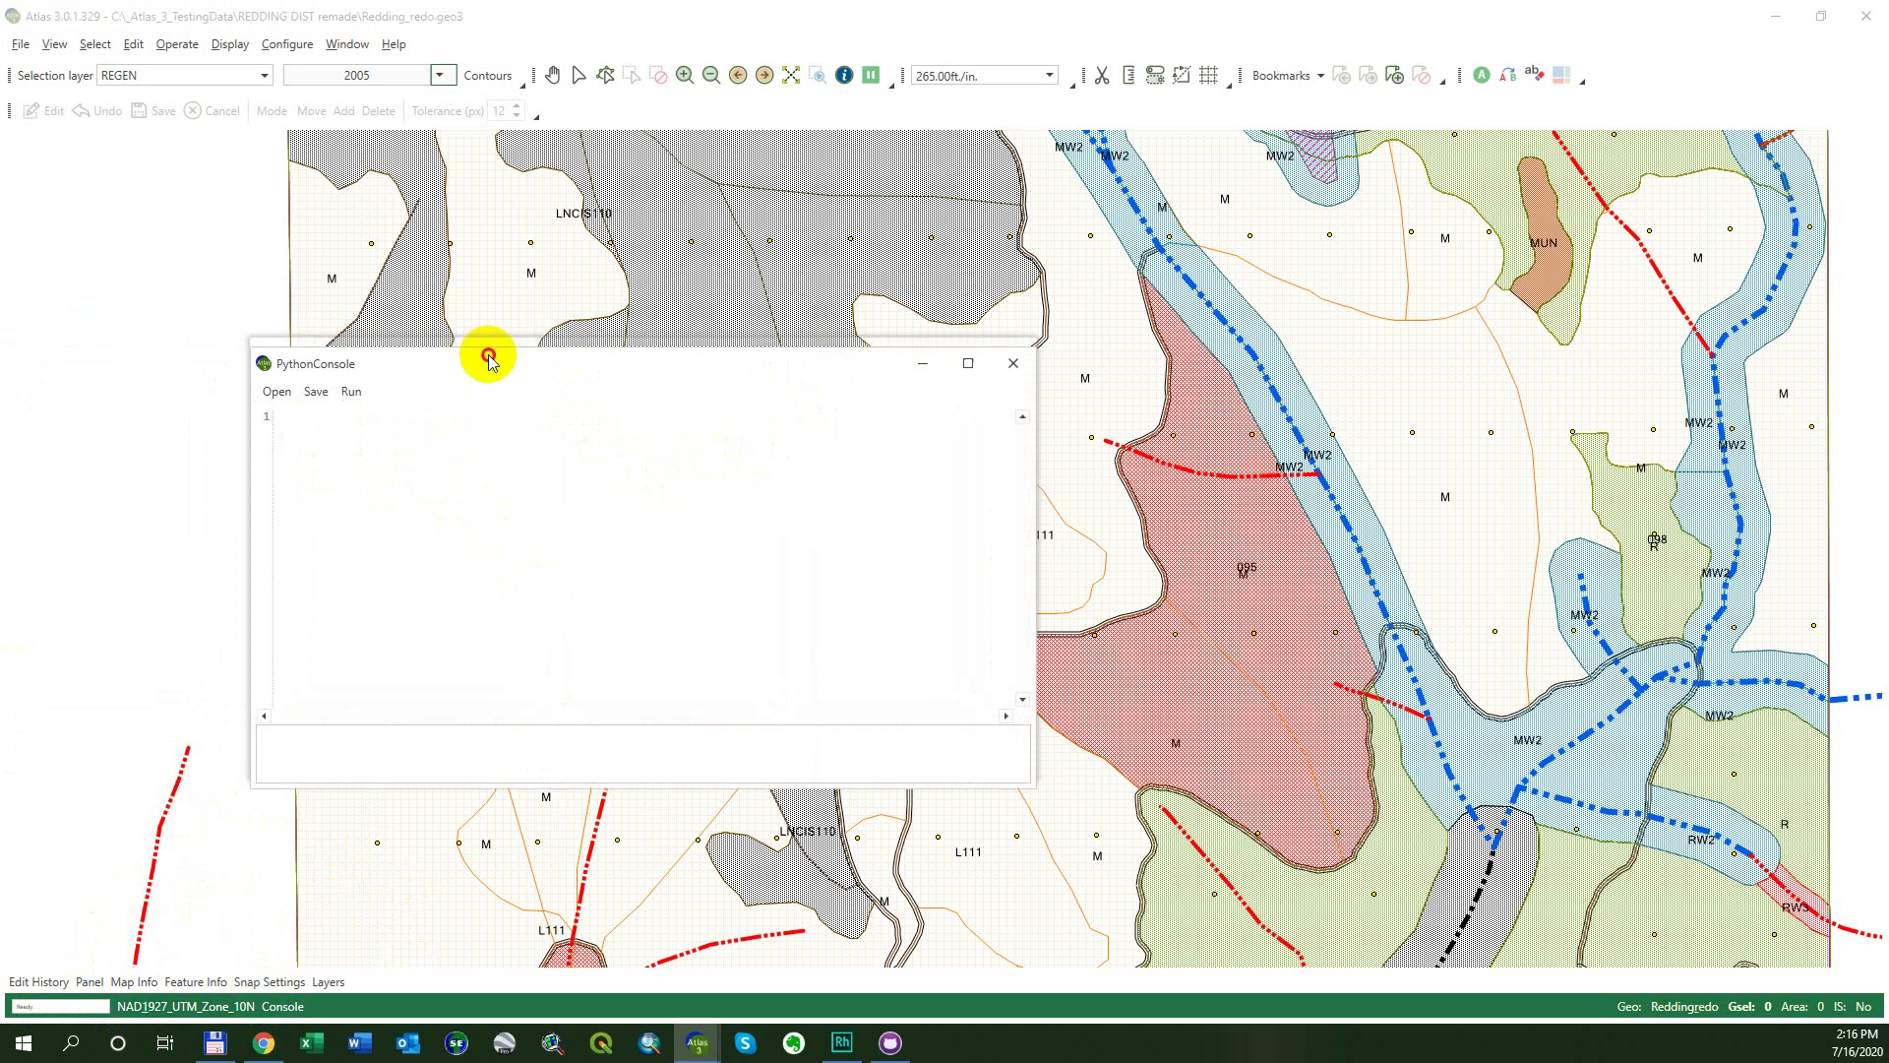
Step: Reposition the Python console window over the map while looking it over, and close it
{"action": "left_click_drag", "start_coordinate": [486, 355], "coordinate": [493, 421]}
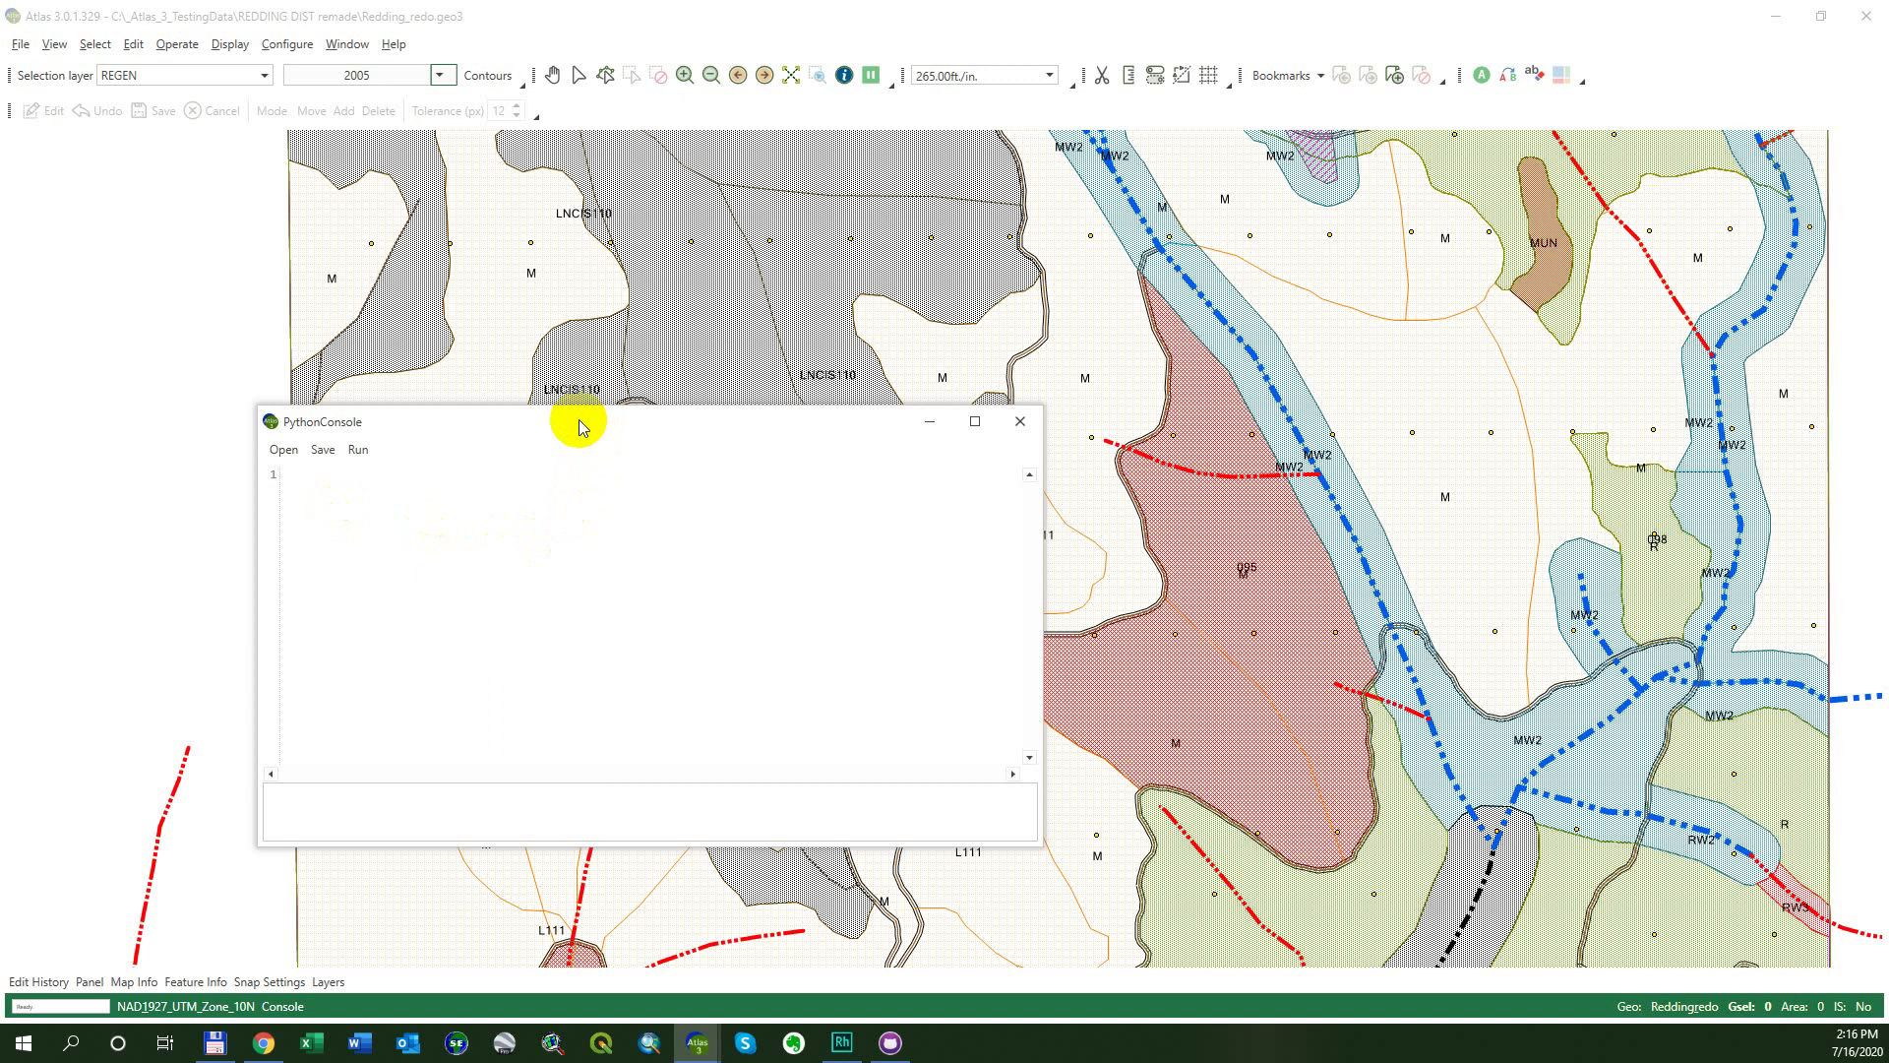
{"action": "left_click_drag", "start_coordinate": [575, 429], "coordinate": [638, 396]}
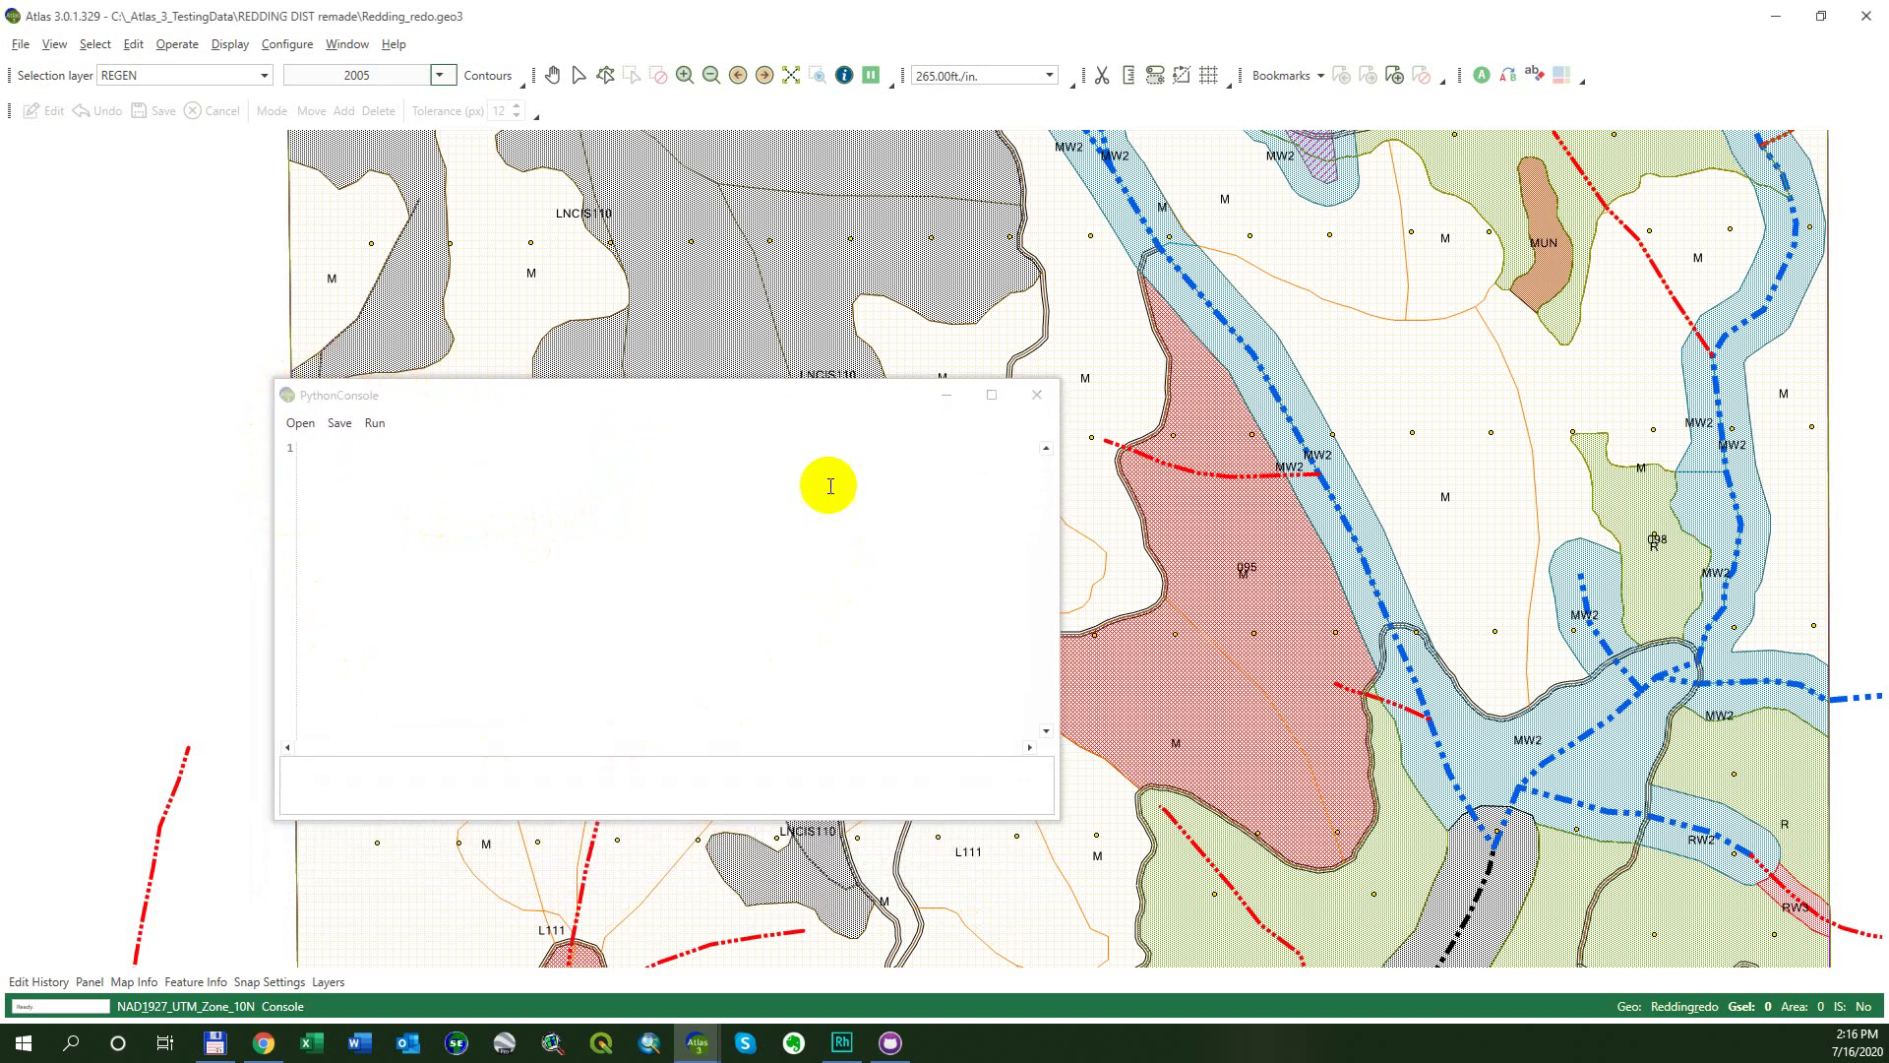
{"action": "left_click", "coordinate": [782, 394]}
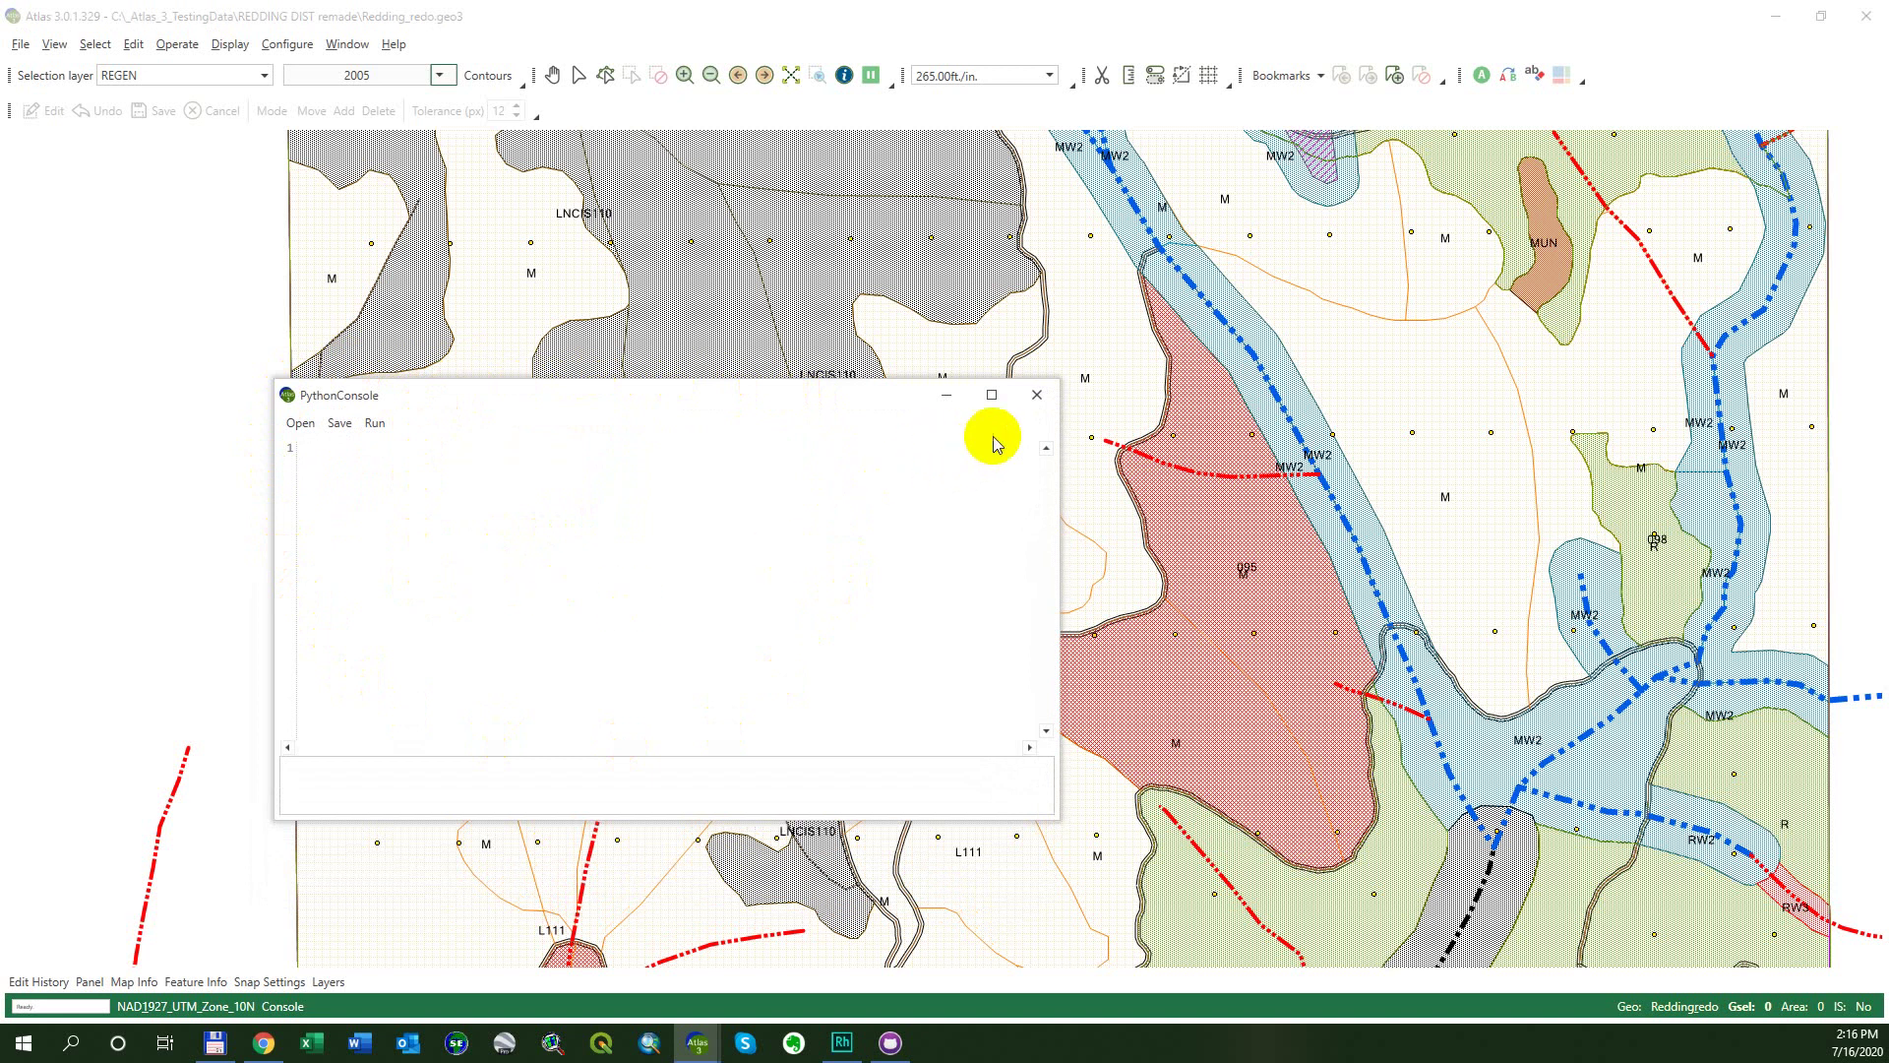
{"action": "left_click", "coordinate": [1033, 398]}
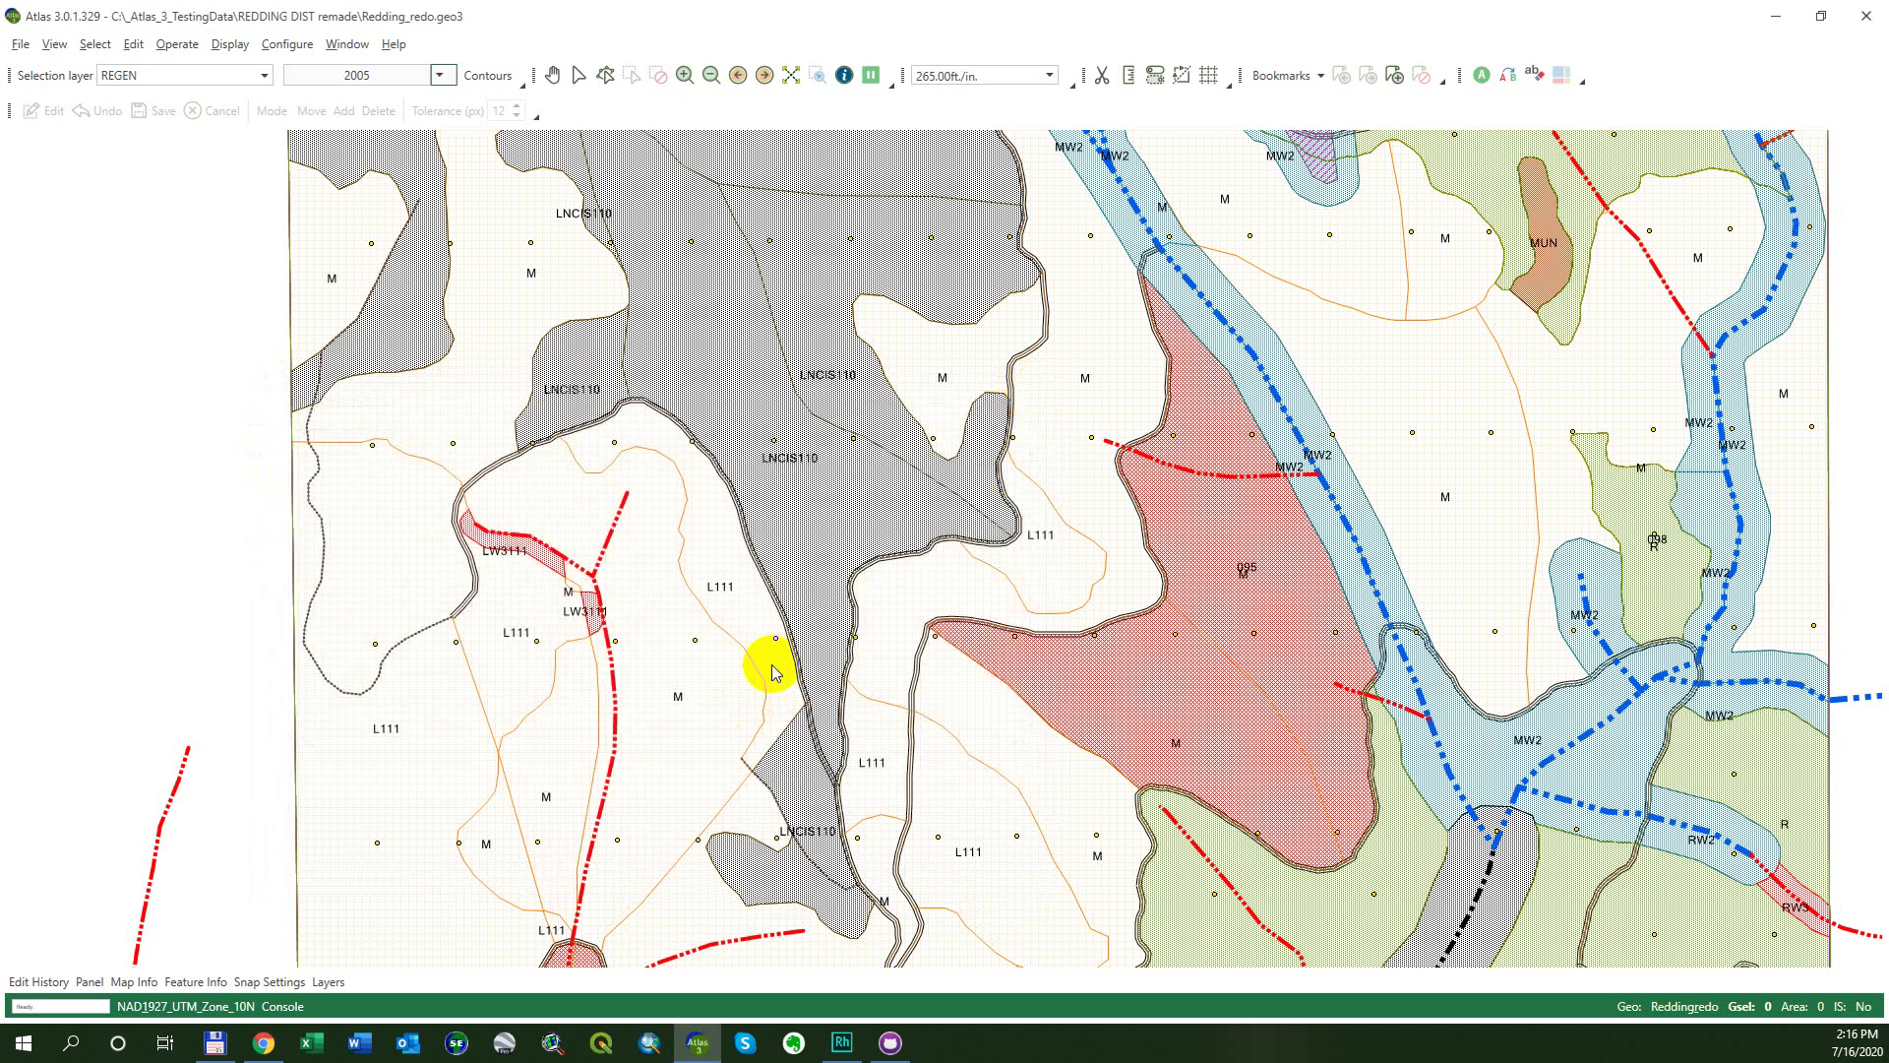
Step: Check which items the status bar can display, and show the Map Info panel at a narrower width
{"action": "right_click", "coordinate": [1661, 1008]}
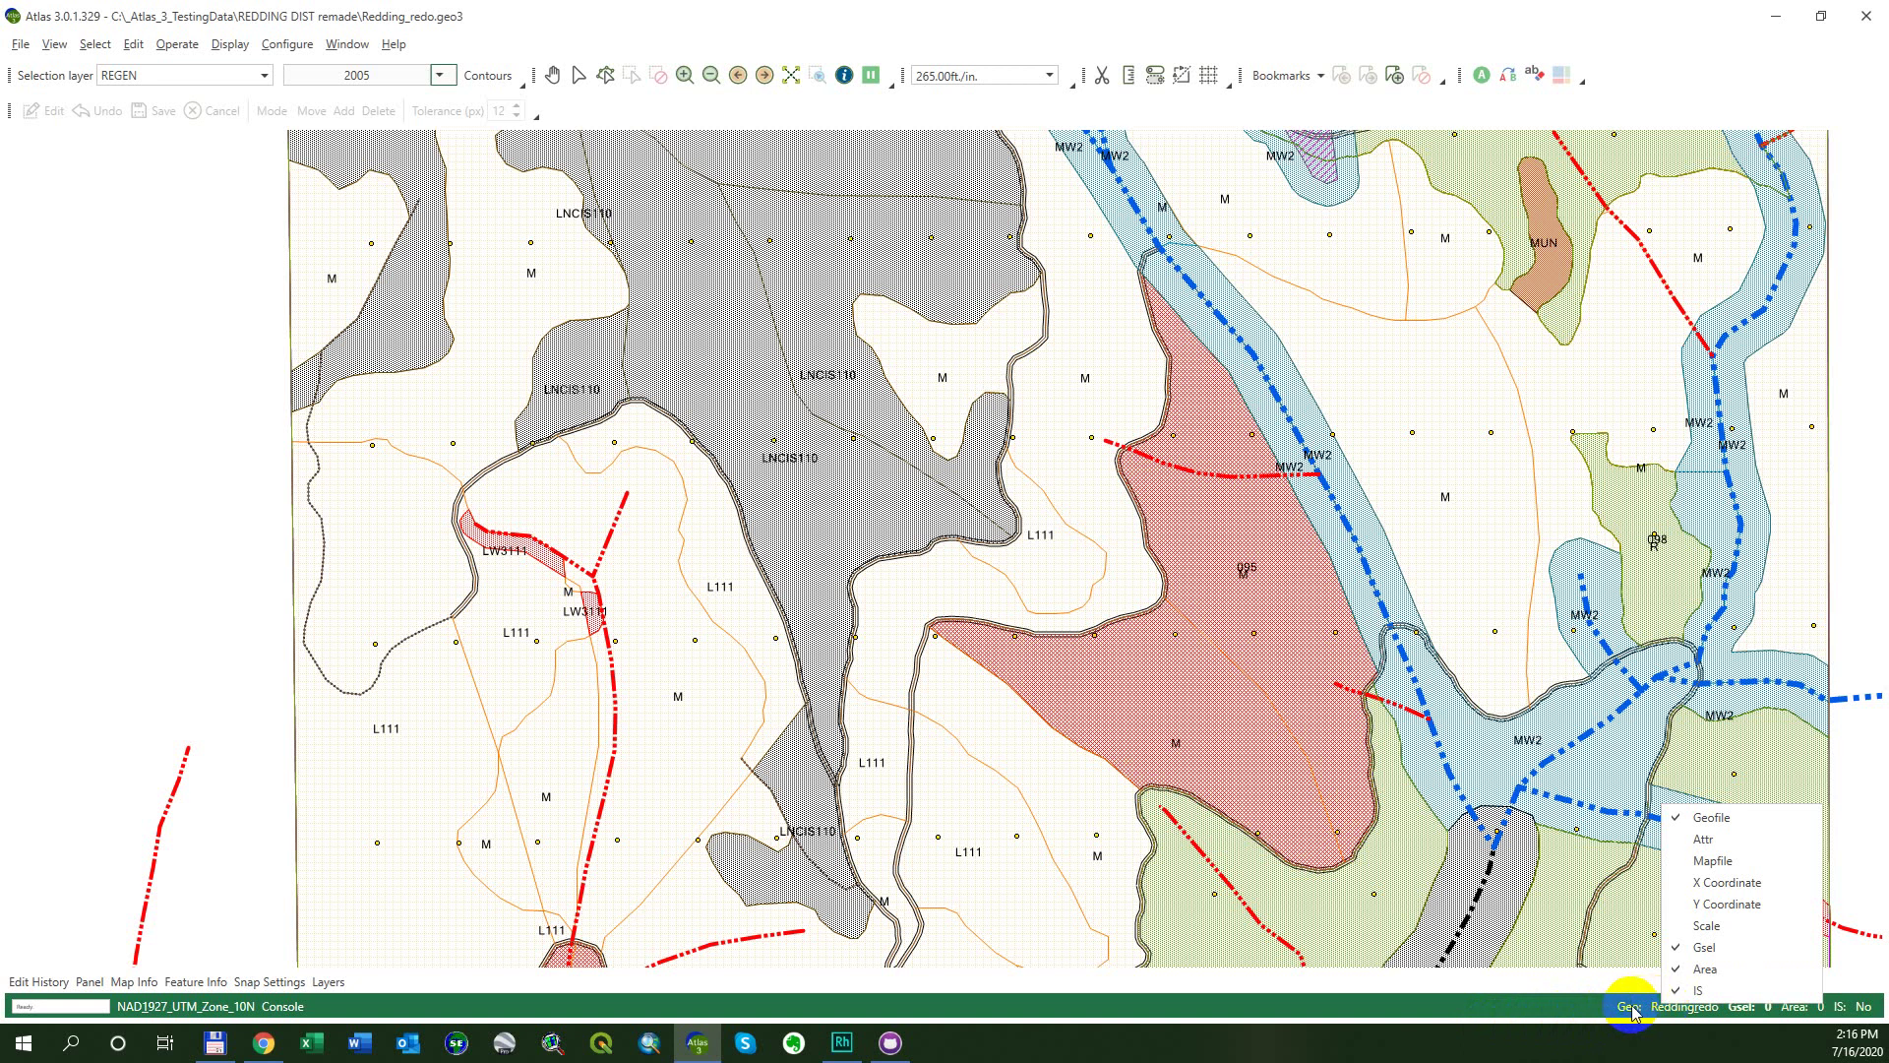
{"action": "left_click", "coordinate": [1599, 1013]}
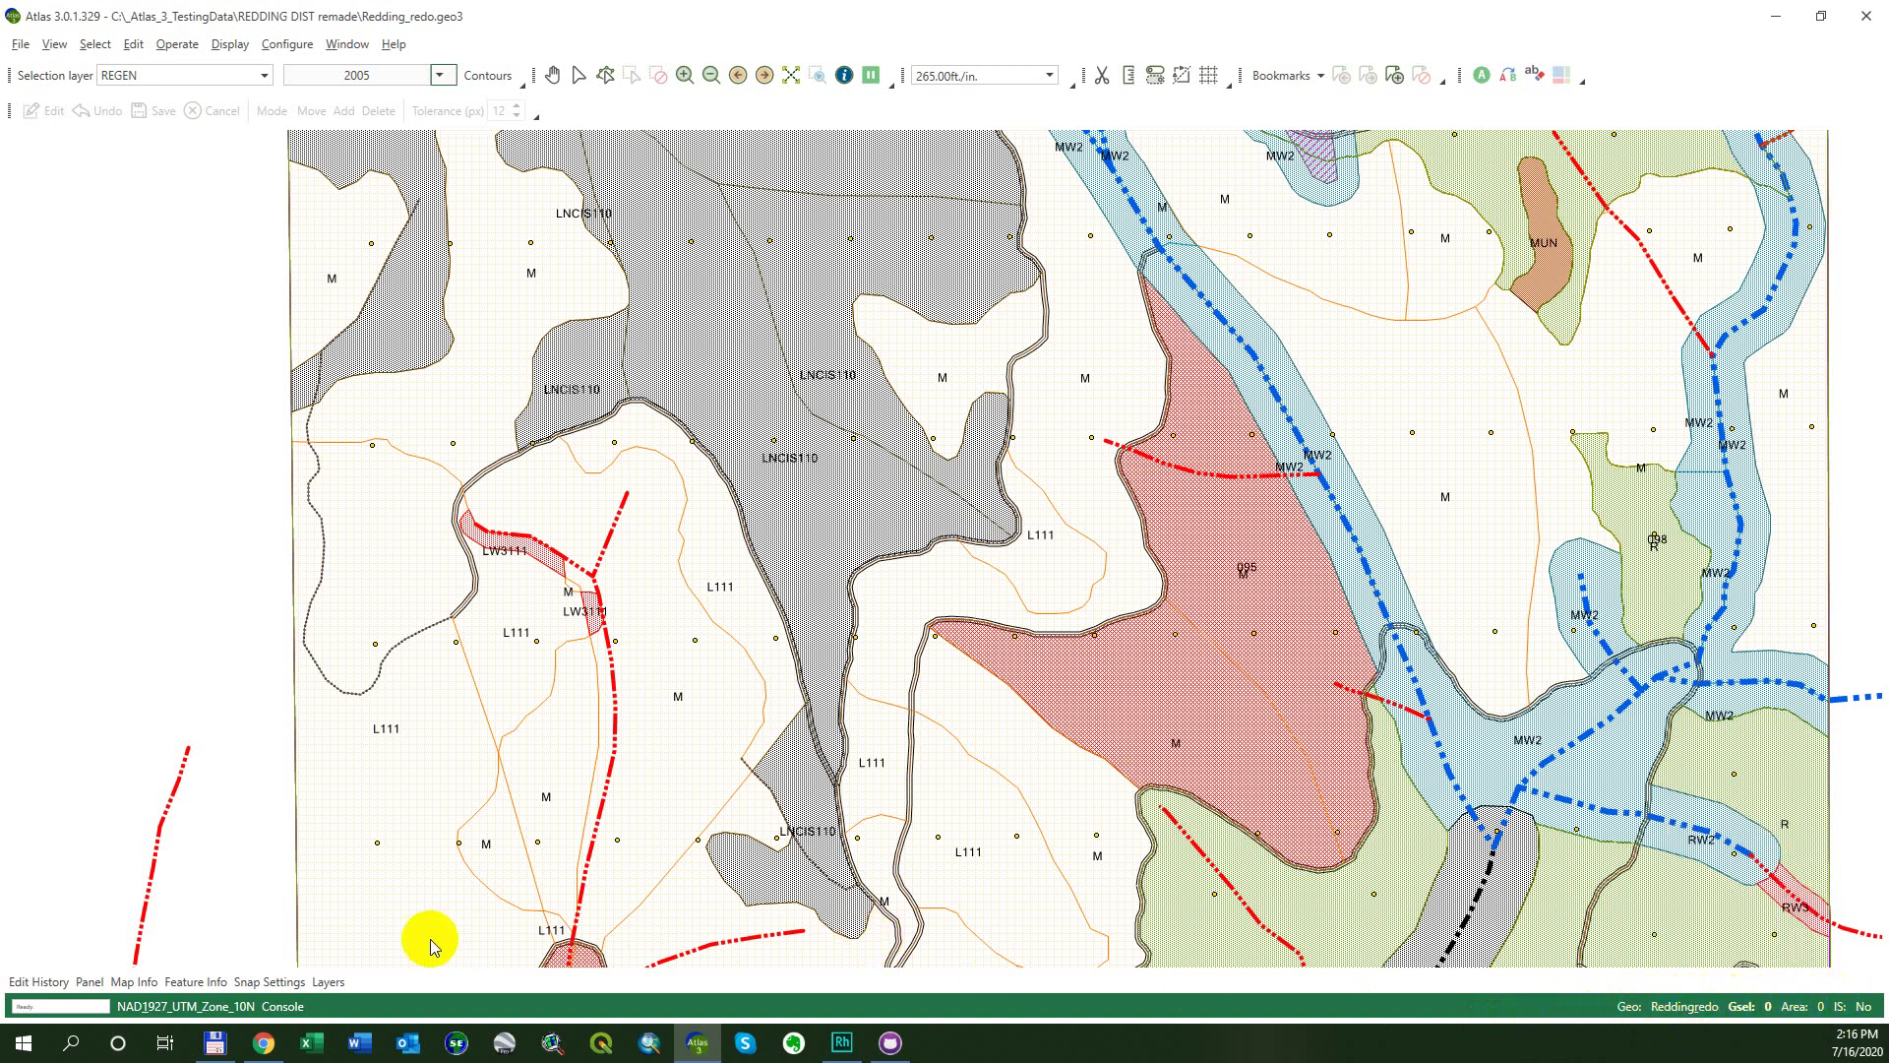
{"action": "left_click", "coordinate": [134, 982]}
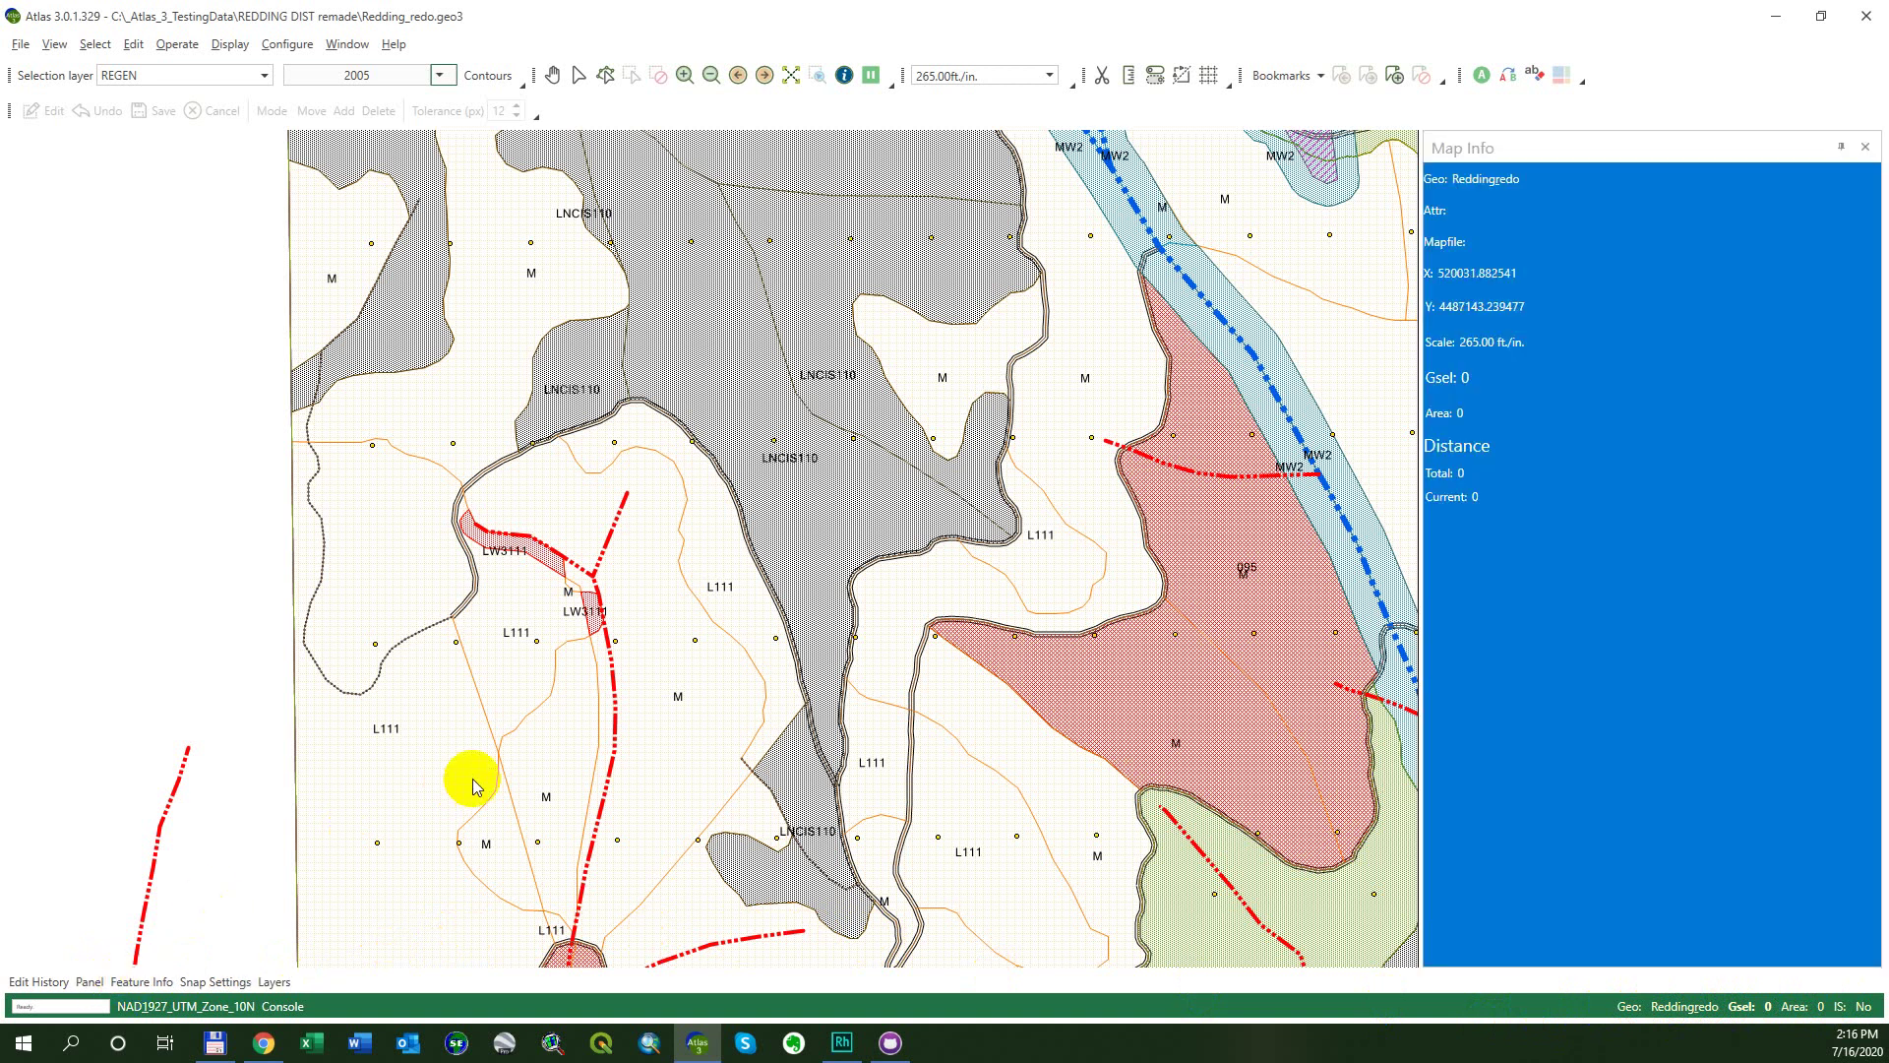
{"action": "left_click_drag", "start_coordinate": [1422, 595], "coordinate": [1660, 592]}
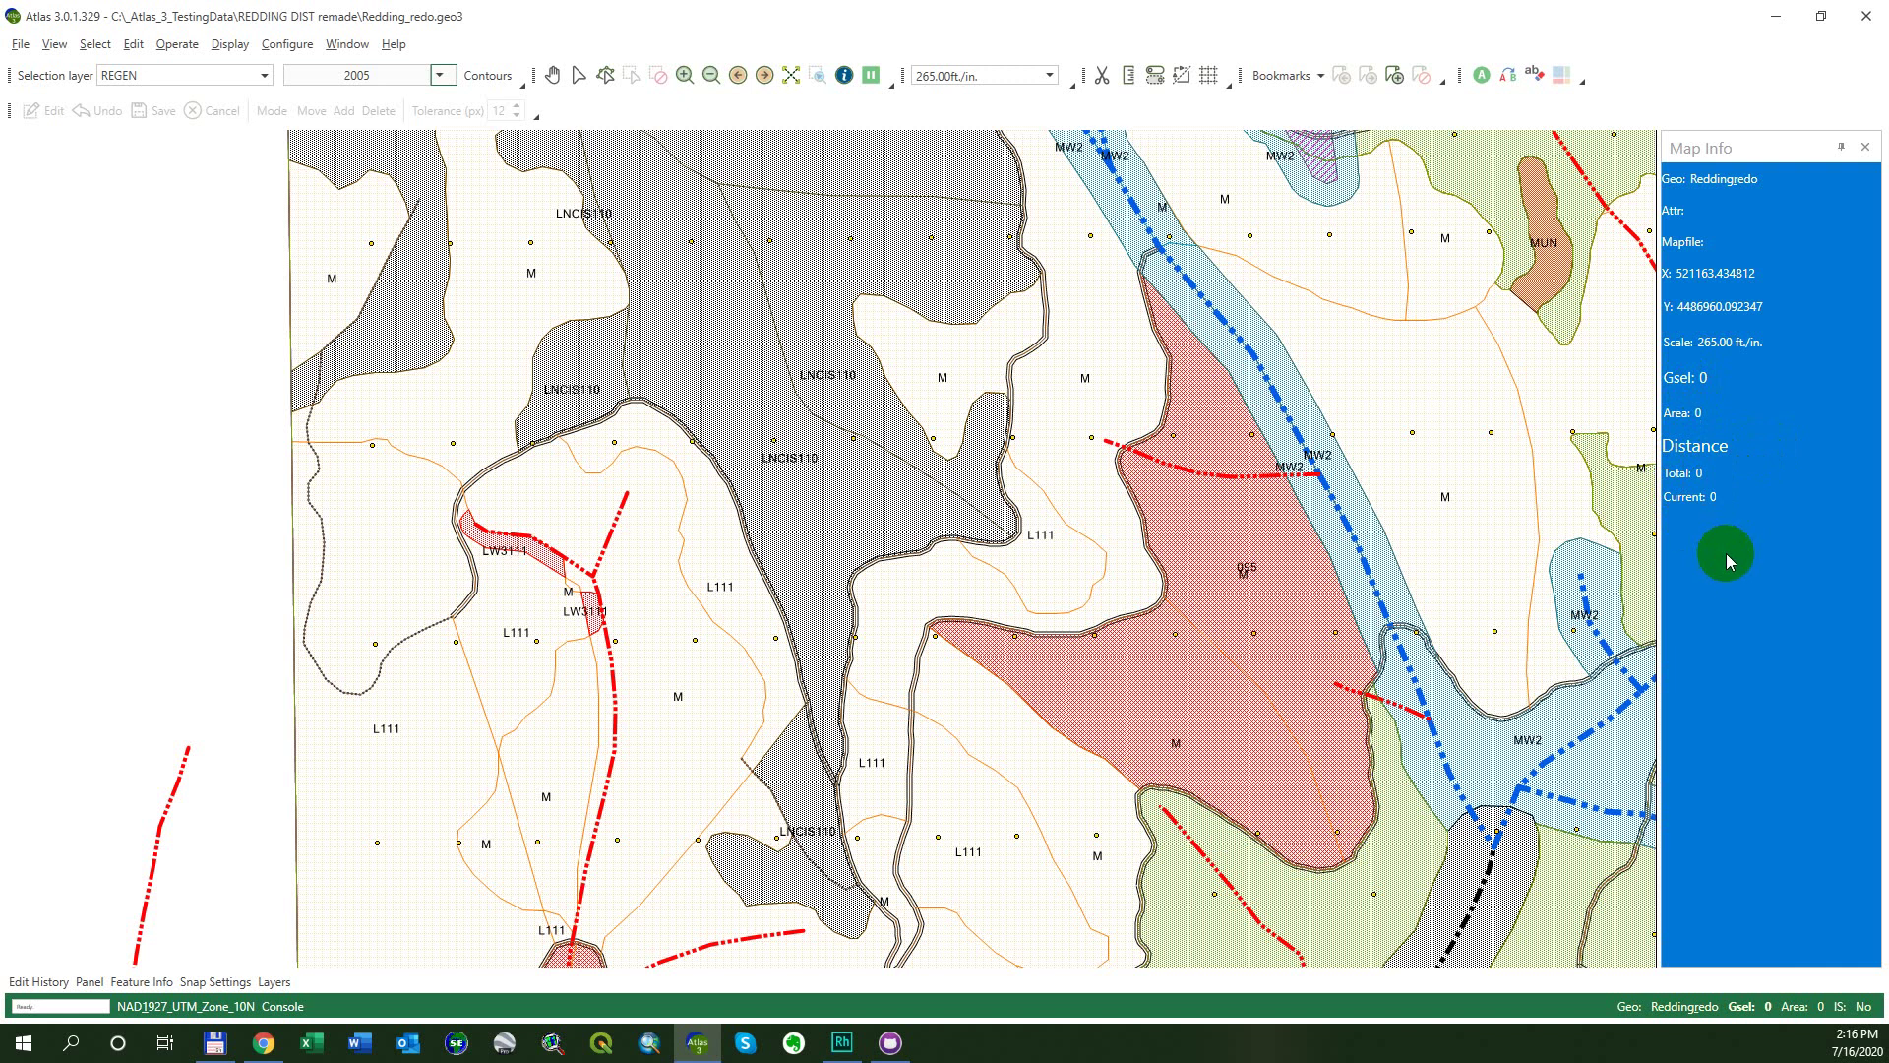
Step: Add the Scale, Y Coordinate and Mapfile items to the status bar
{"action": "right_click", "coordinate": [1663, 1013]}
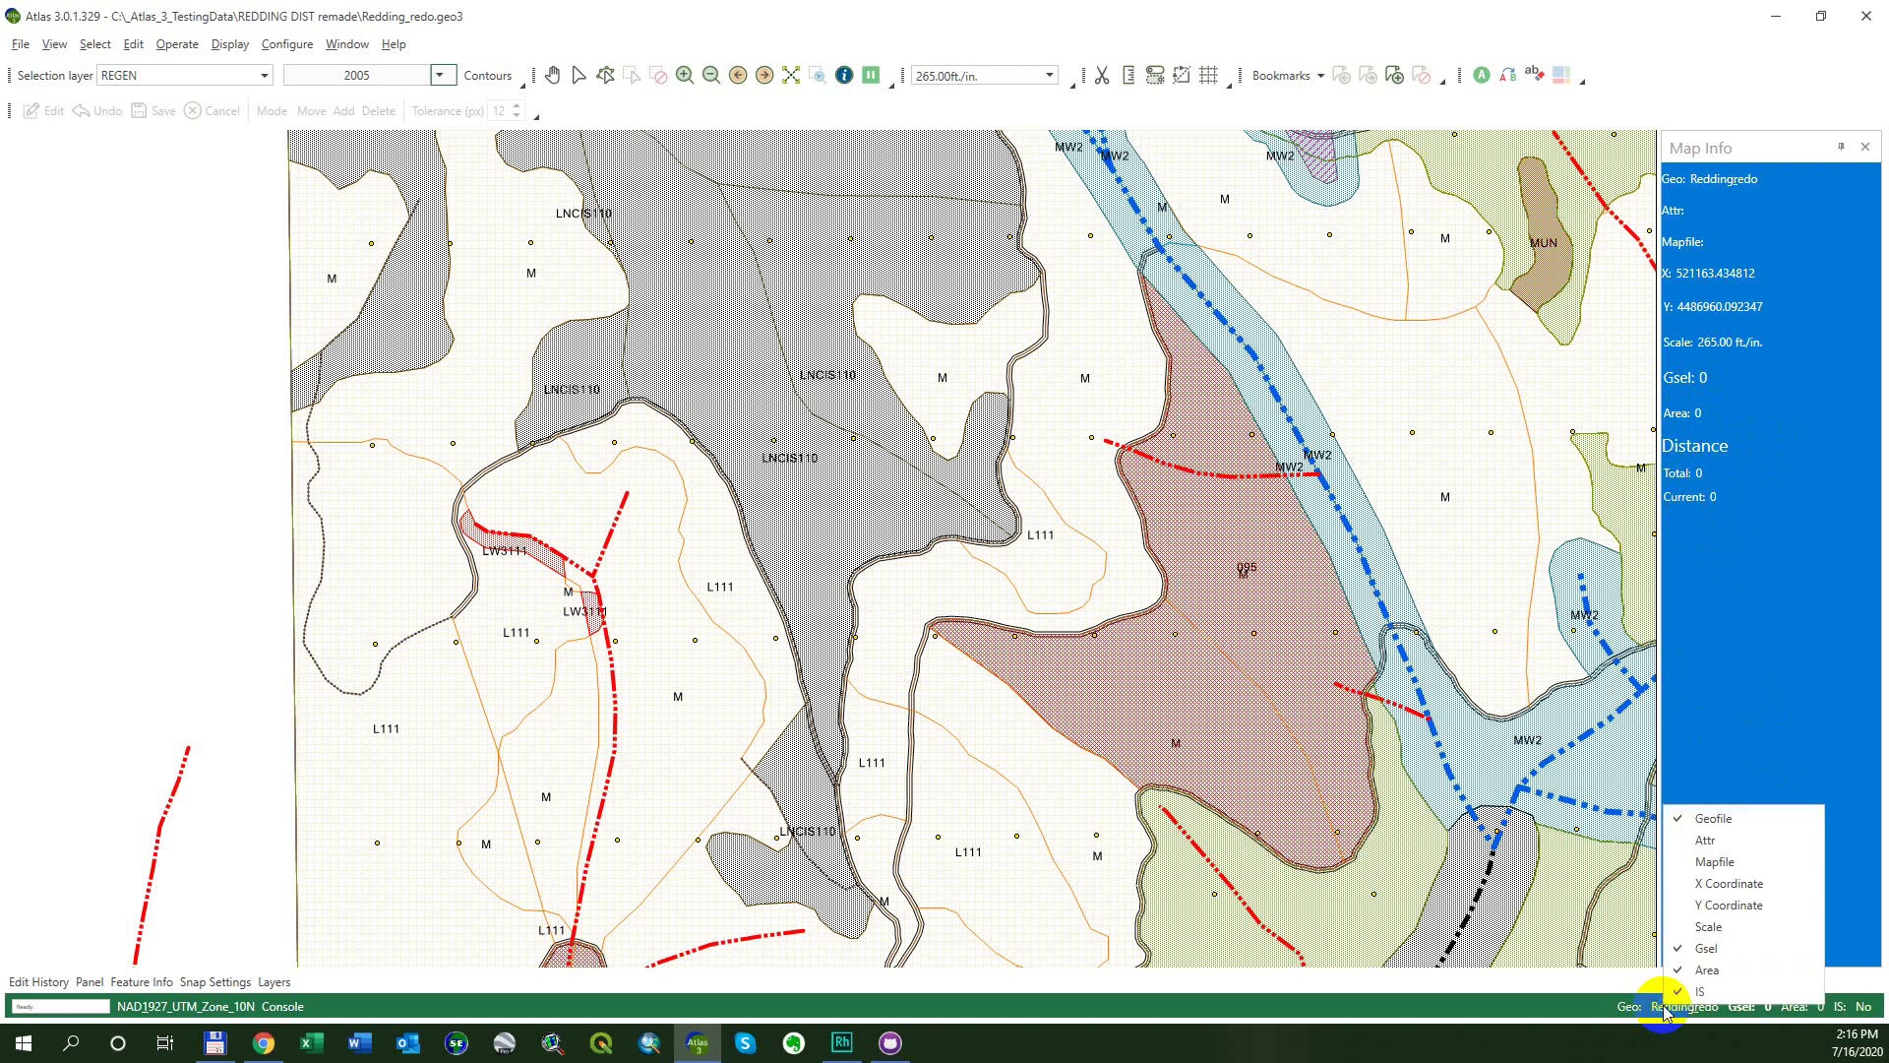
{"action": "left_click", "coordinate": [1720, 943]}
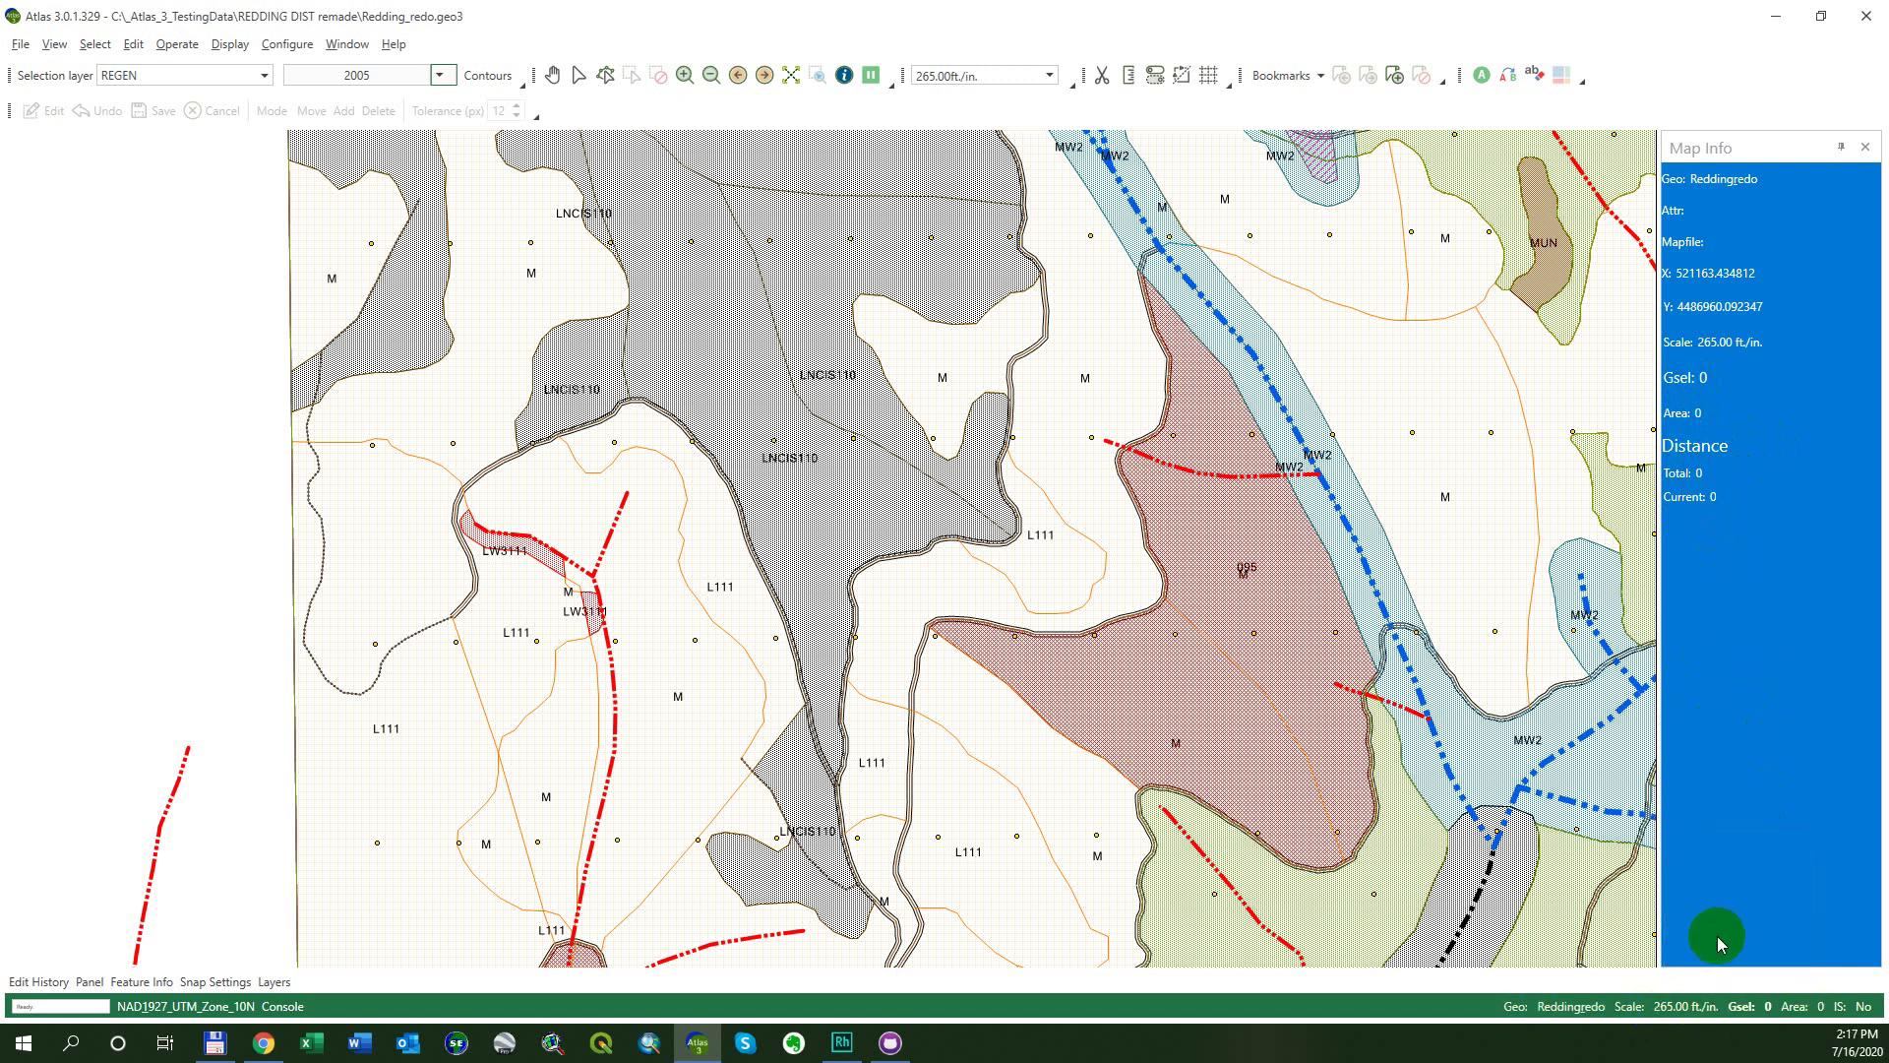
{"action": "right_click", "coordinate": [1678, 1003]}
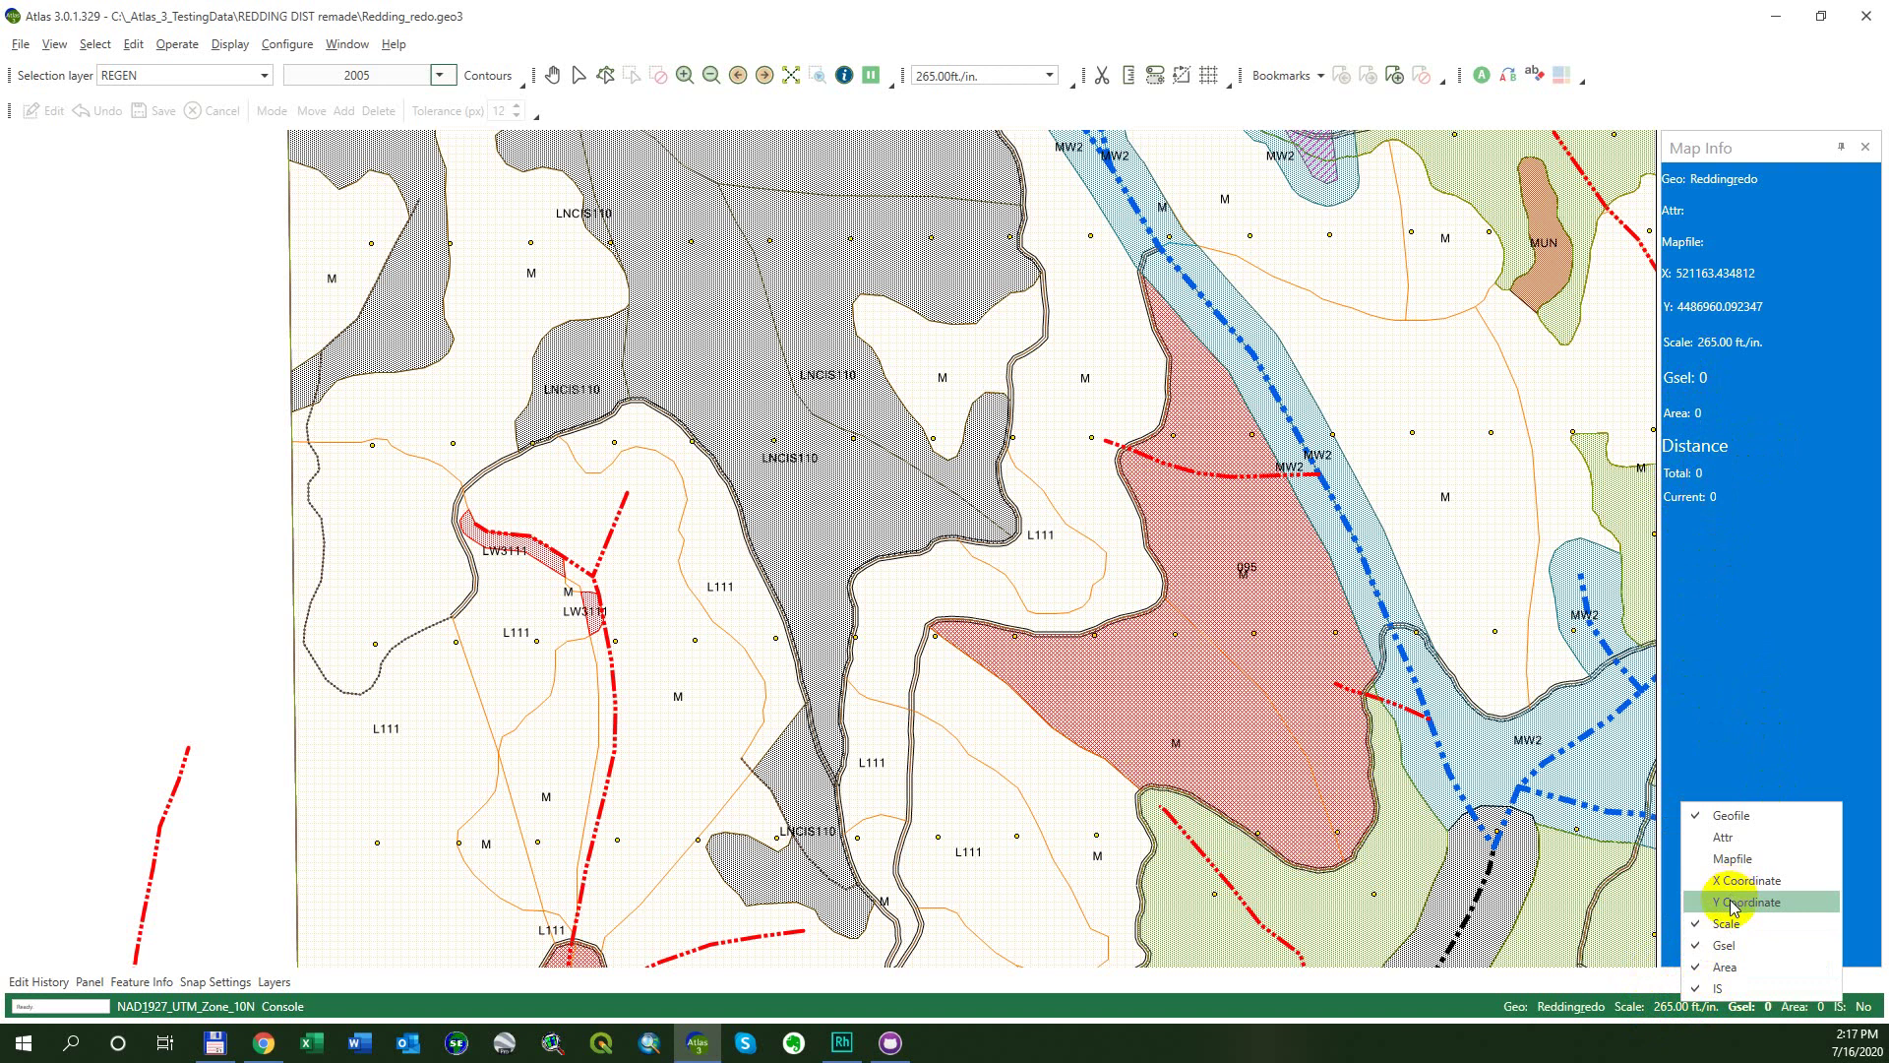
{"action": "left_click", "coordinate": [1734, 905]}
{"action": "right_click", "coordinate": [1624, 1009]}
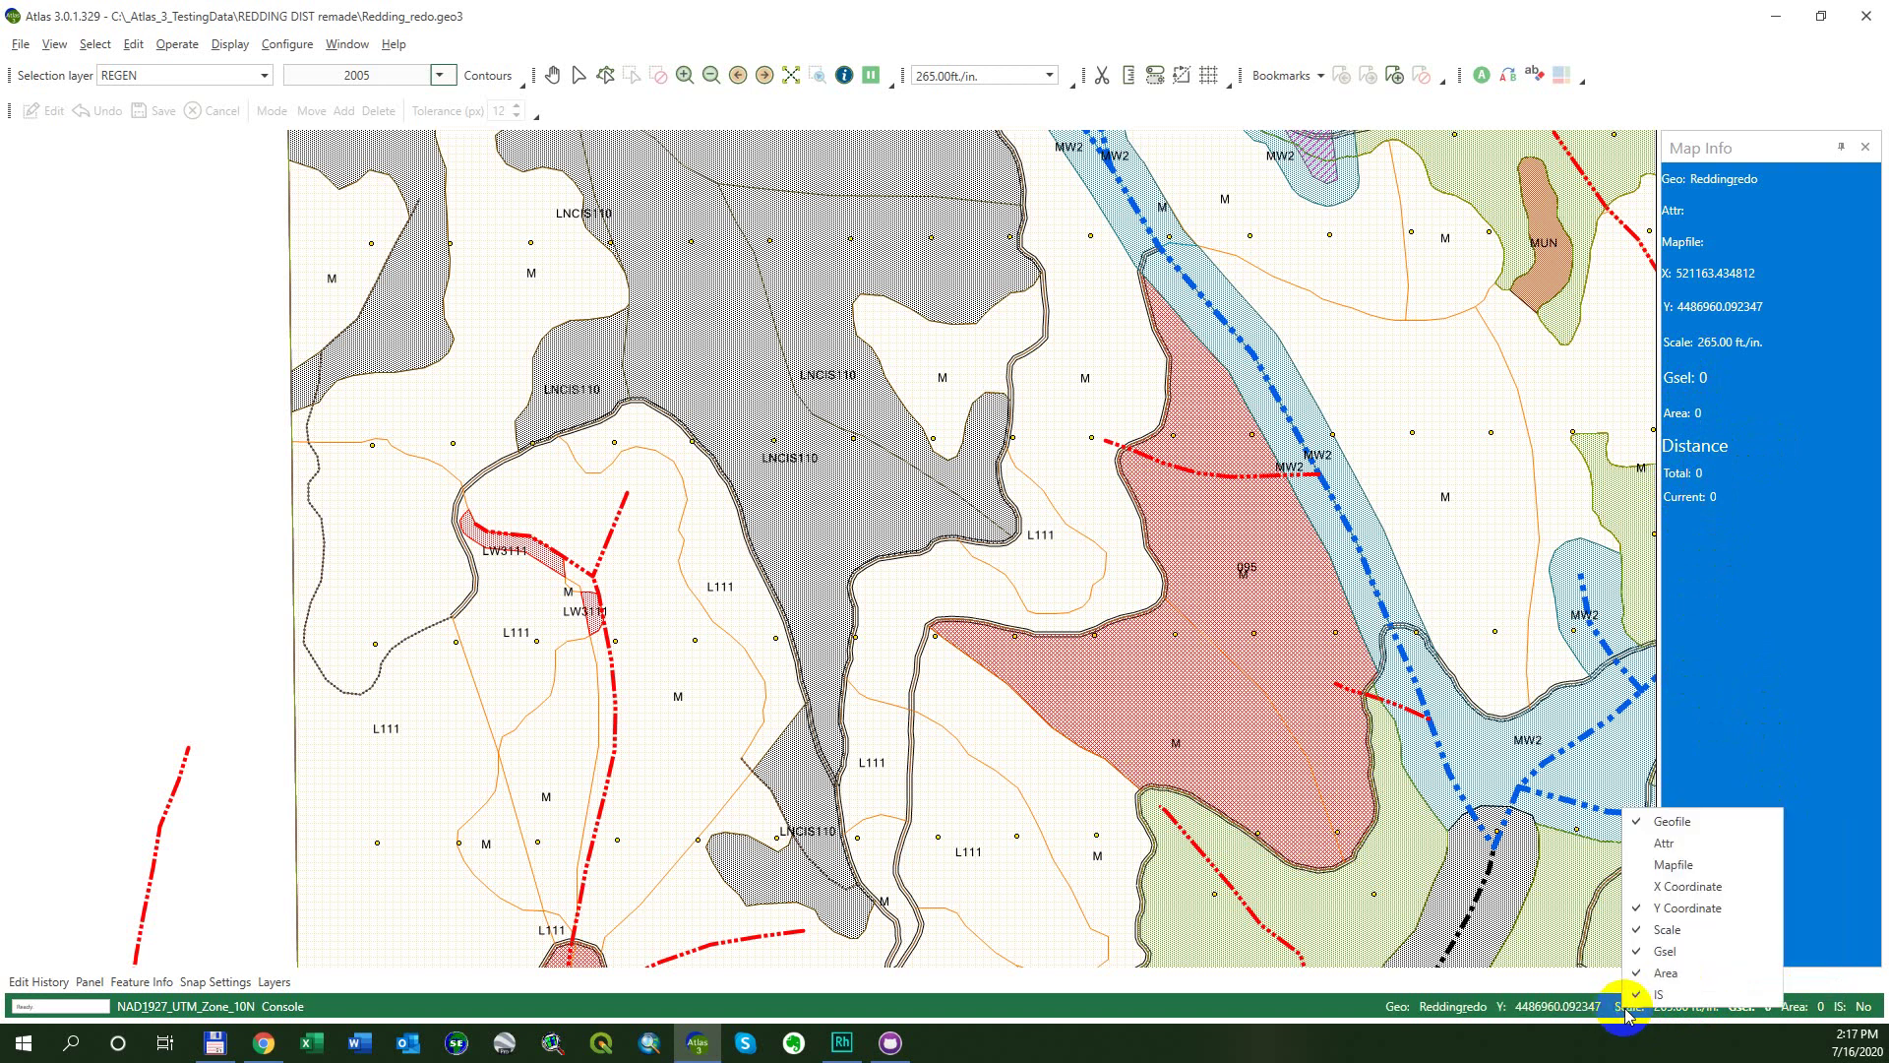
{"action": "left_click", "coordinate": [1684, 868]}
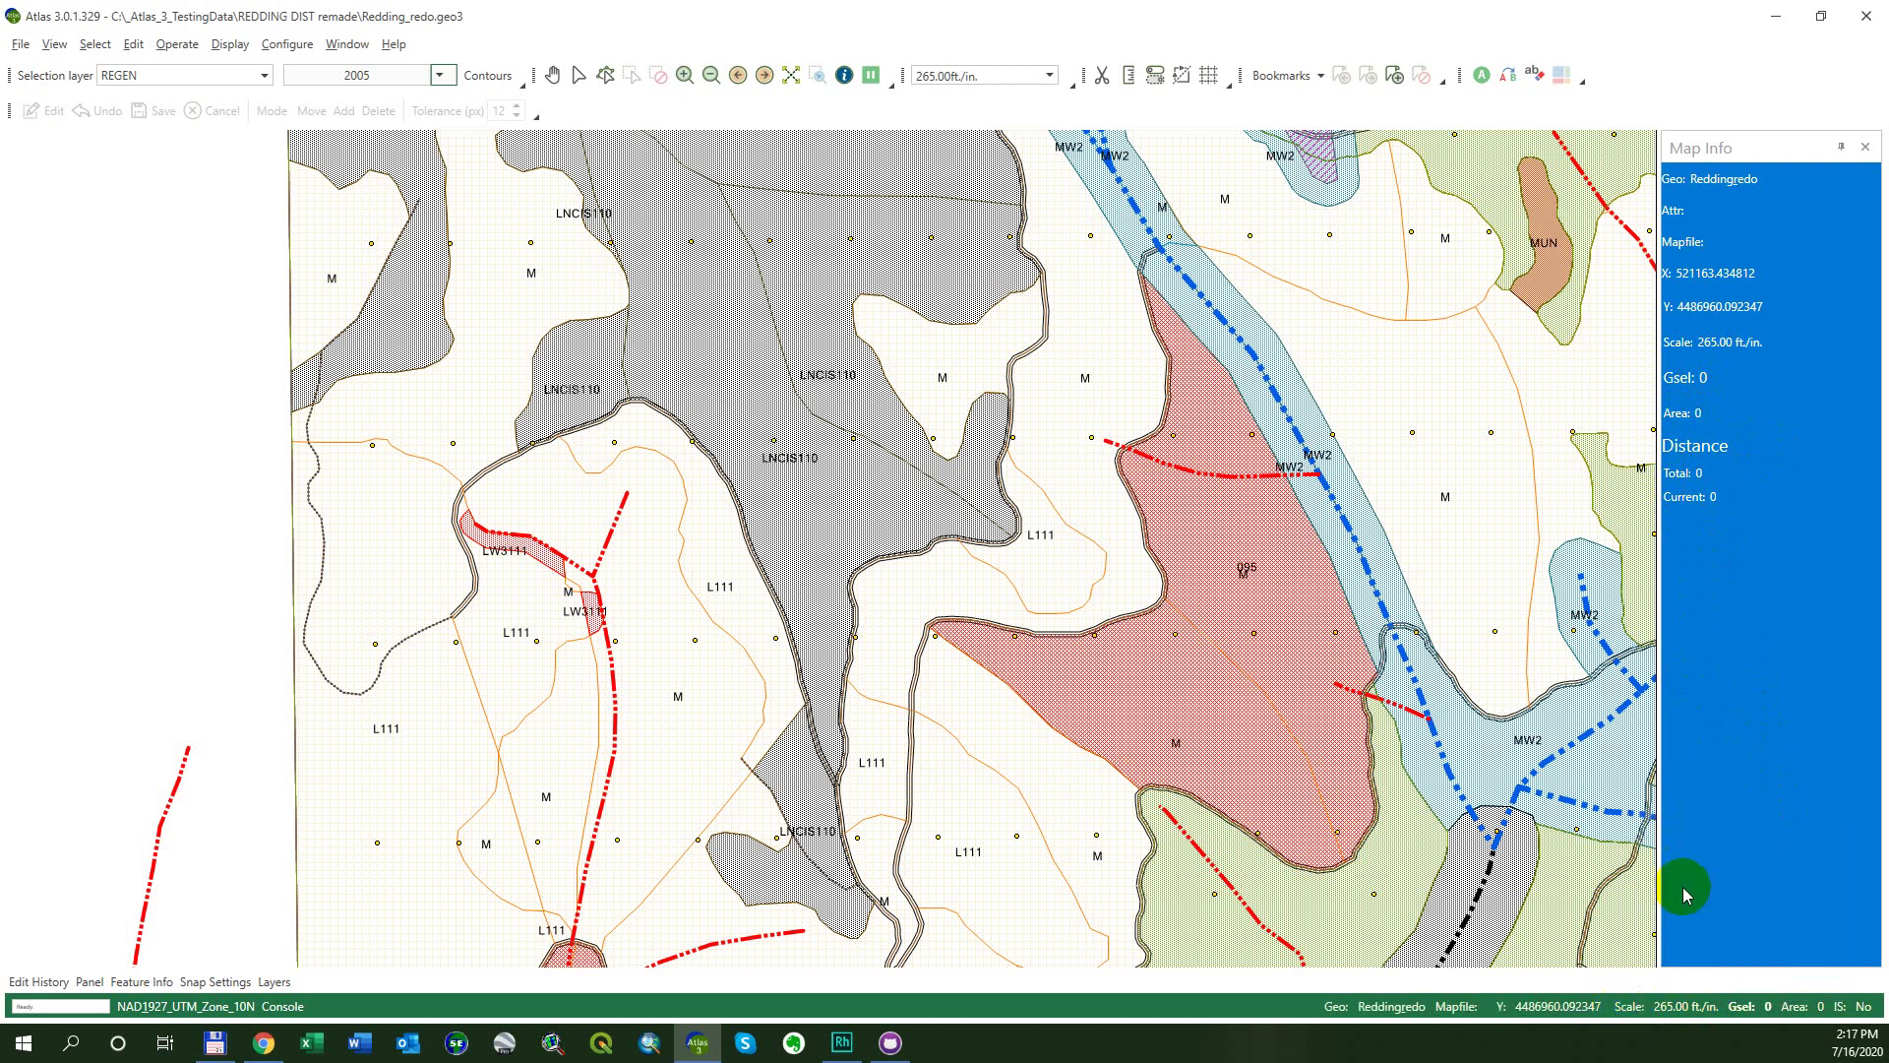
Step: Remove the IS and Geofile items from the status bar
{"action": "right_click", "coordinate": [1670, 1004]}
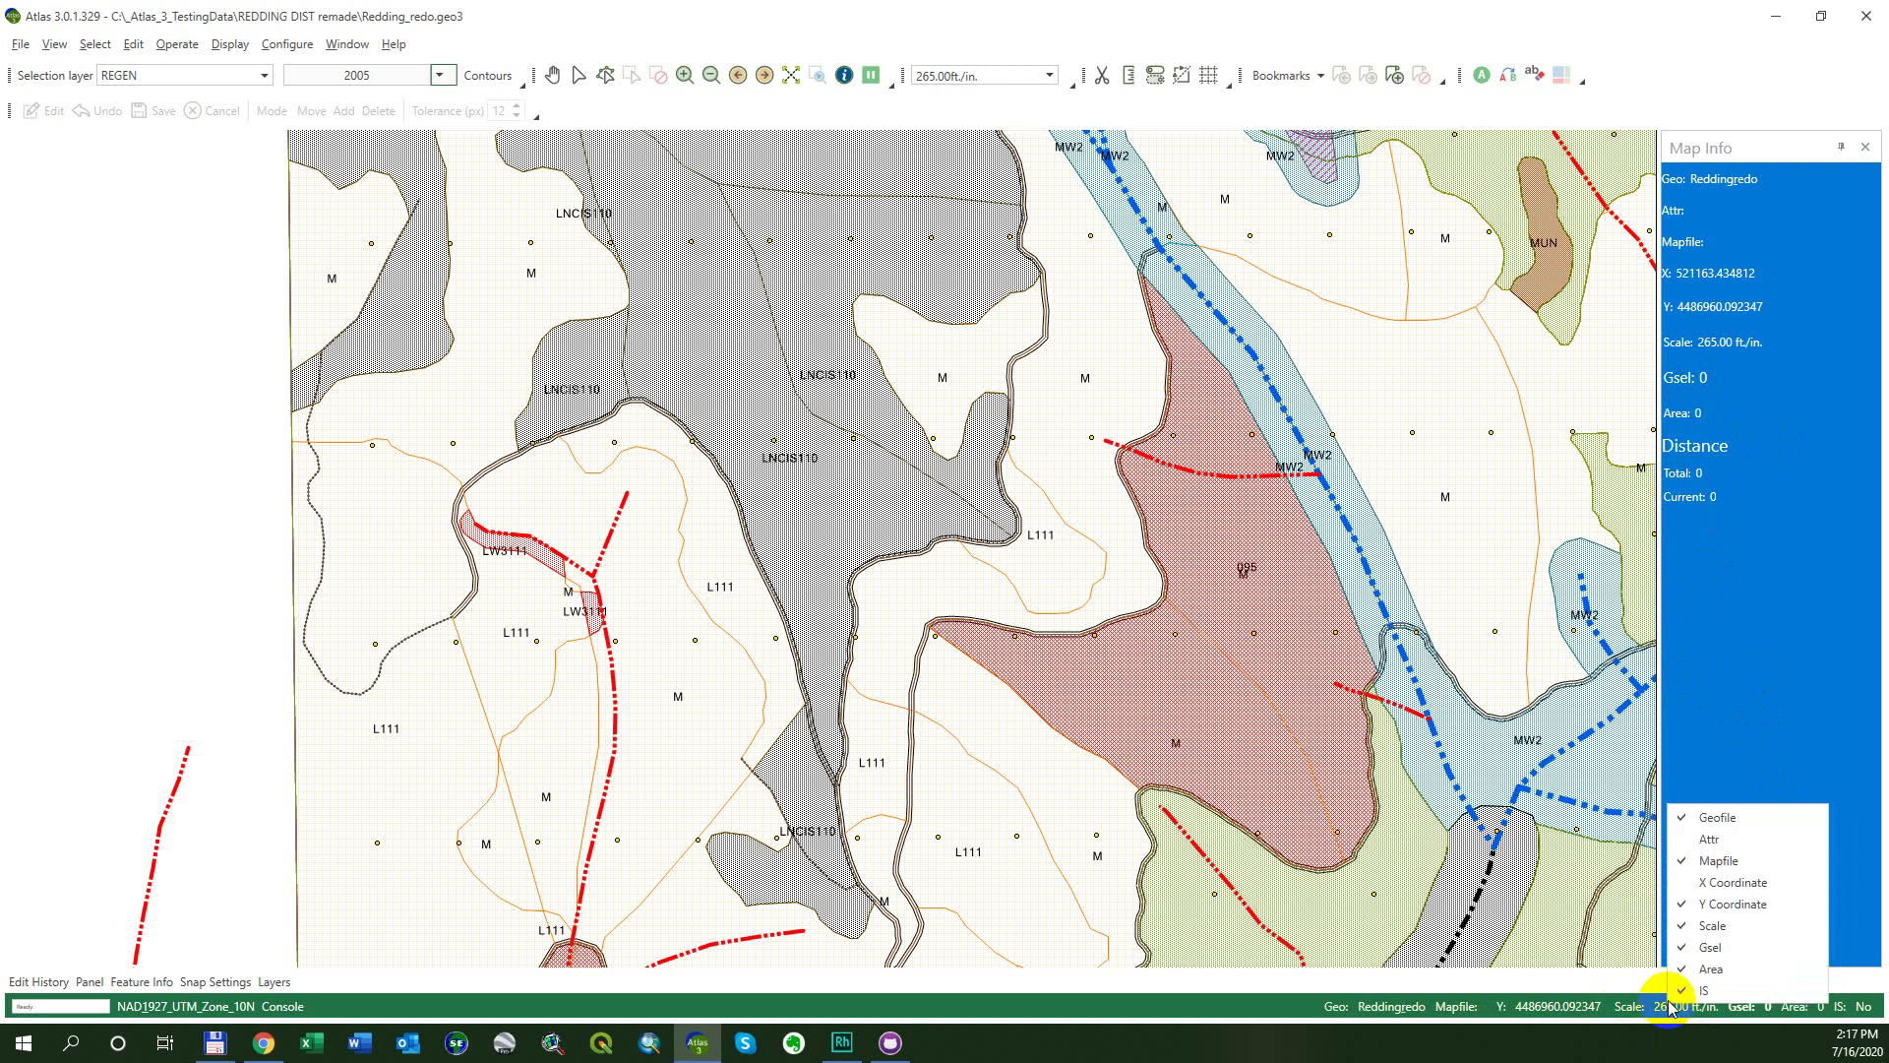
{"action": "left_click", "coordinate": [1742, 991]}
{"action": "right_click", "coordinate": [1717, 1003]}
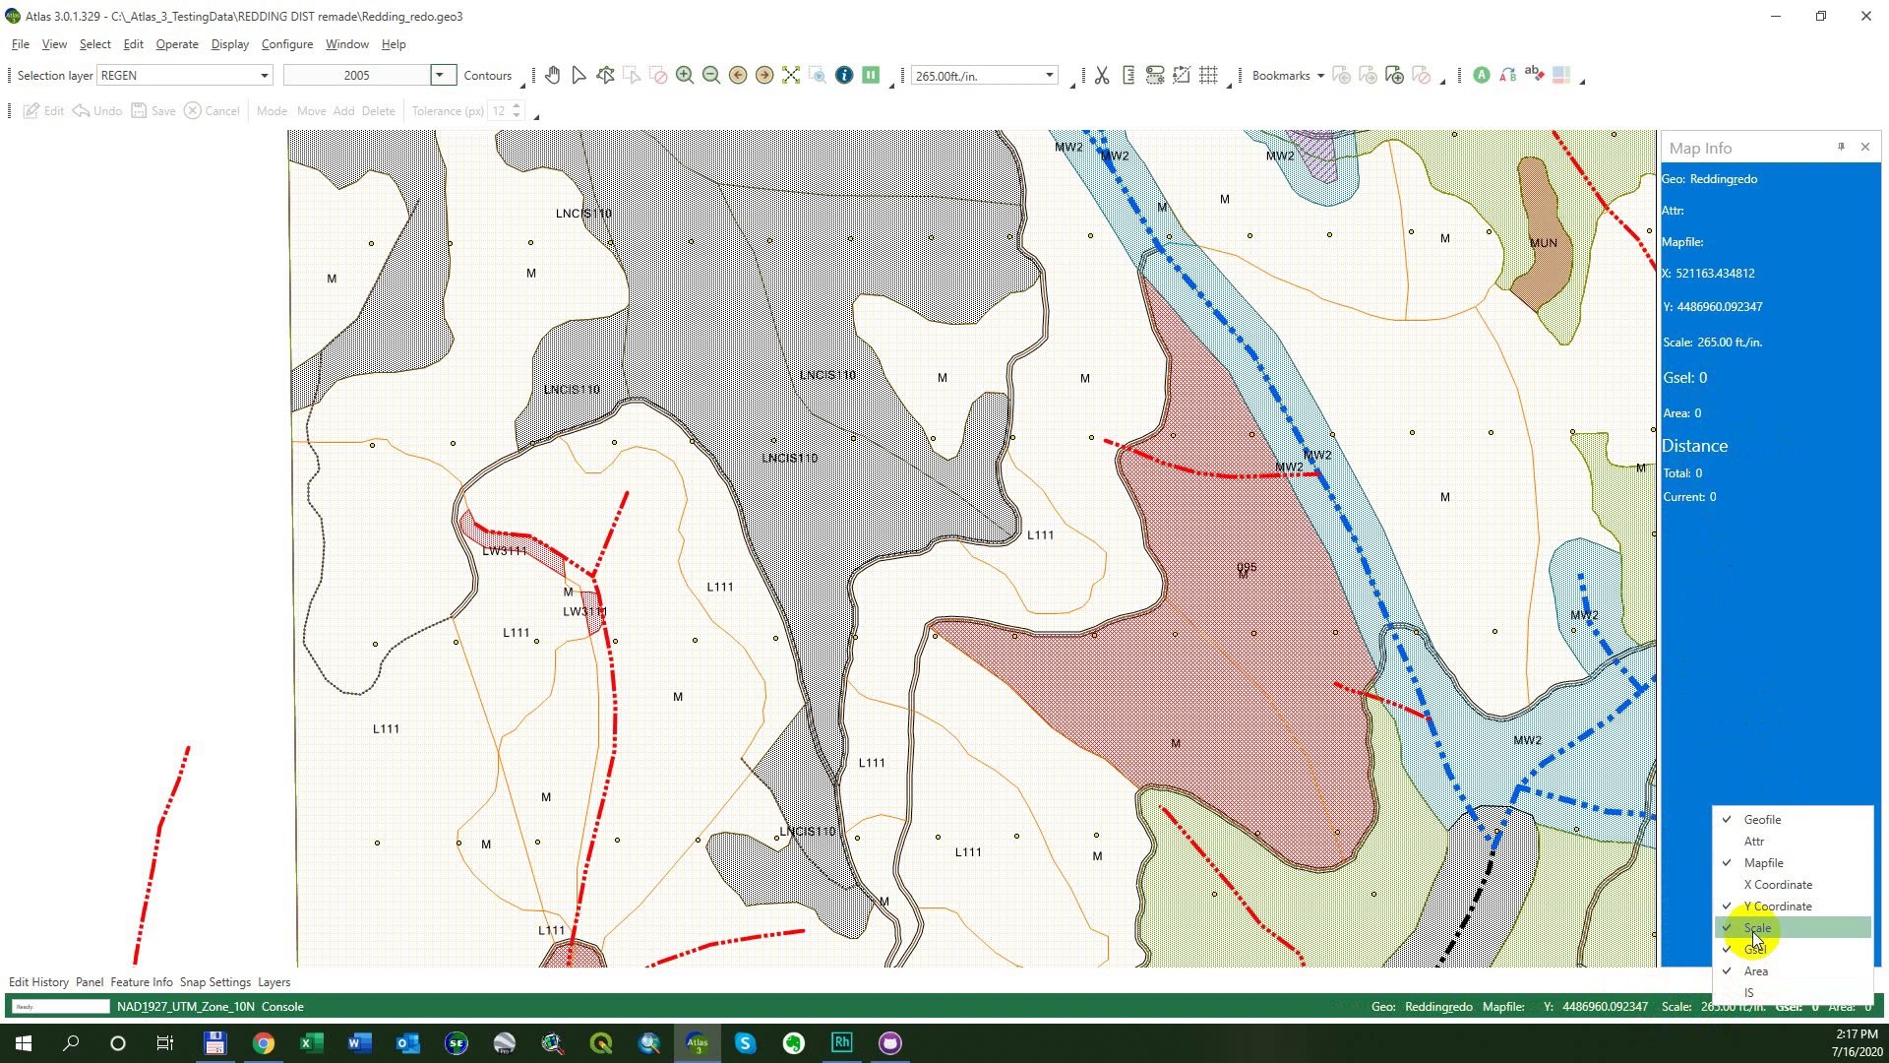
{"action": "left_click", "coordinate": [1761, 822]}
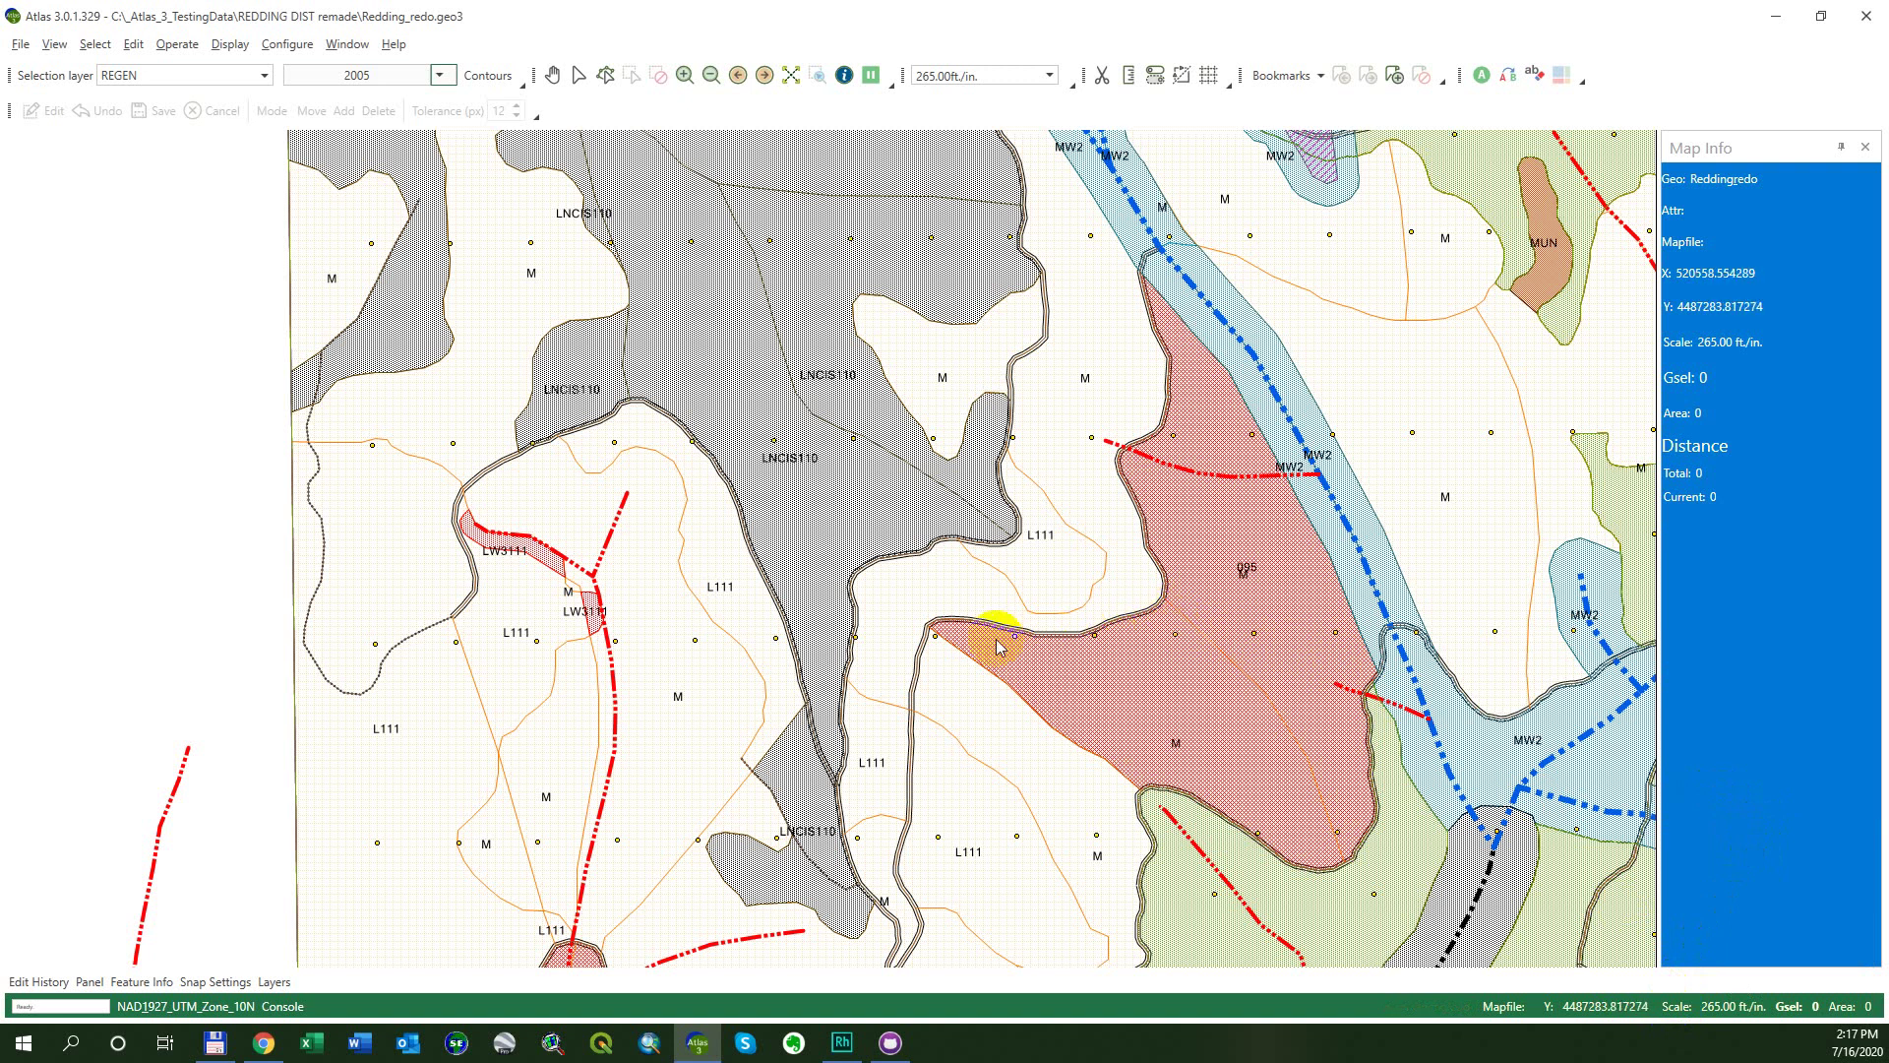
Step: Pan the map and zoom out slightly to check the live coordinate and scale readouts
{"action": "left_click_drag", "start_coordinate": [1139, 479], "coordinate": [952, 526]}
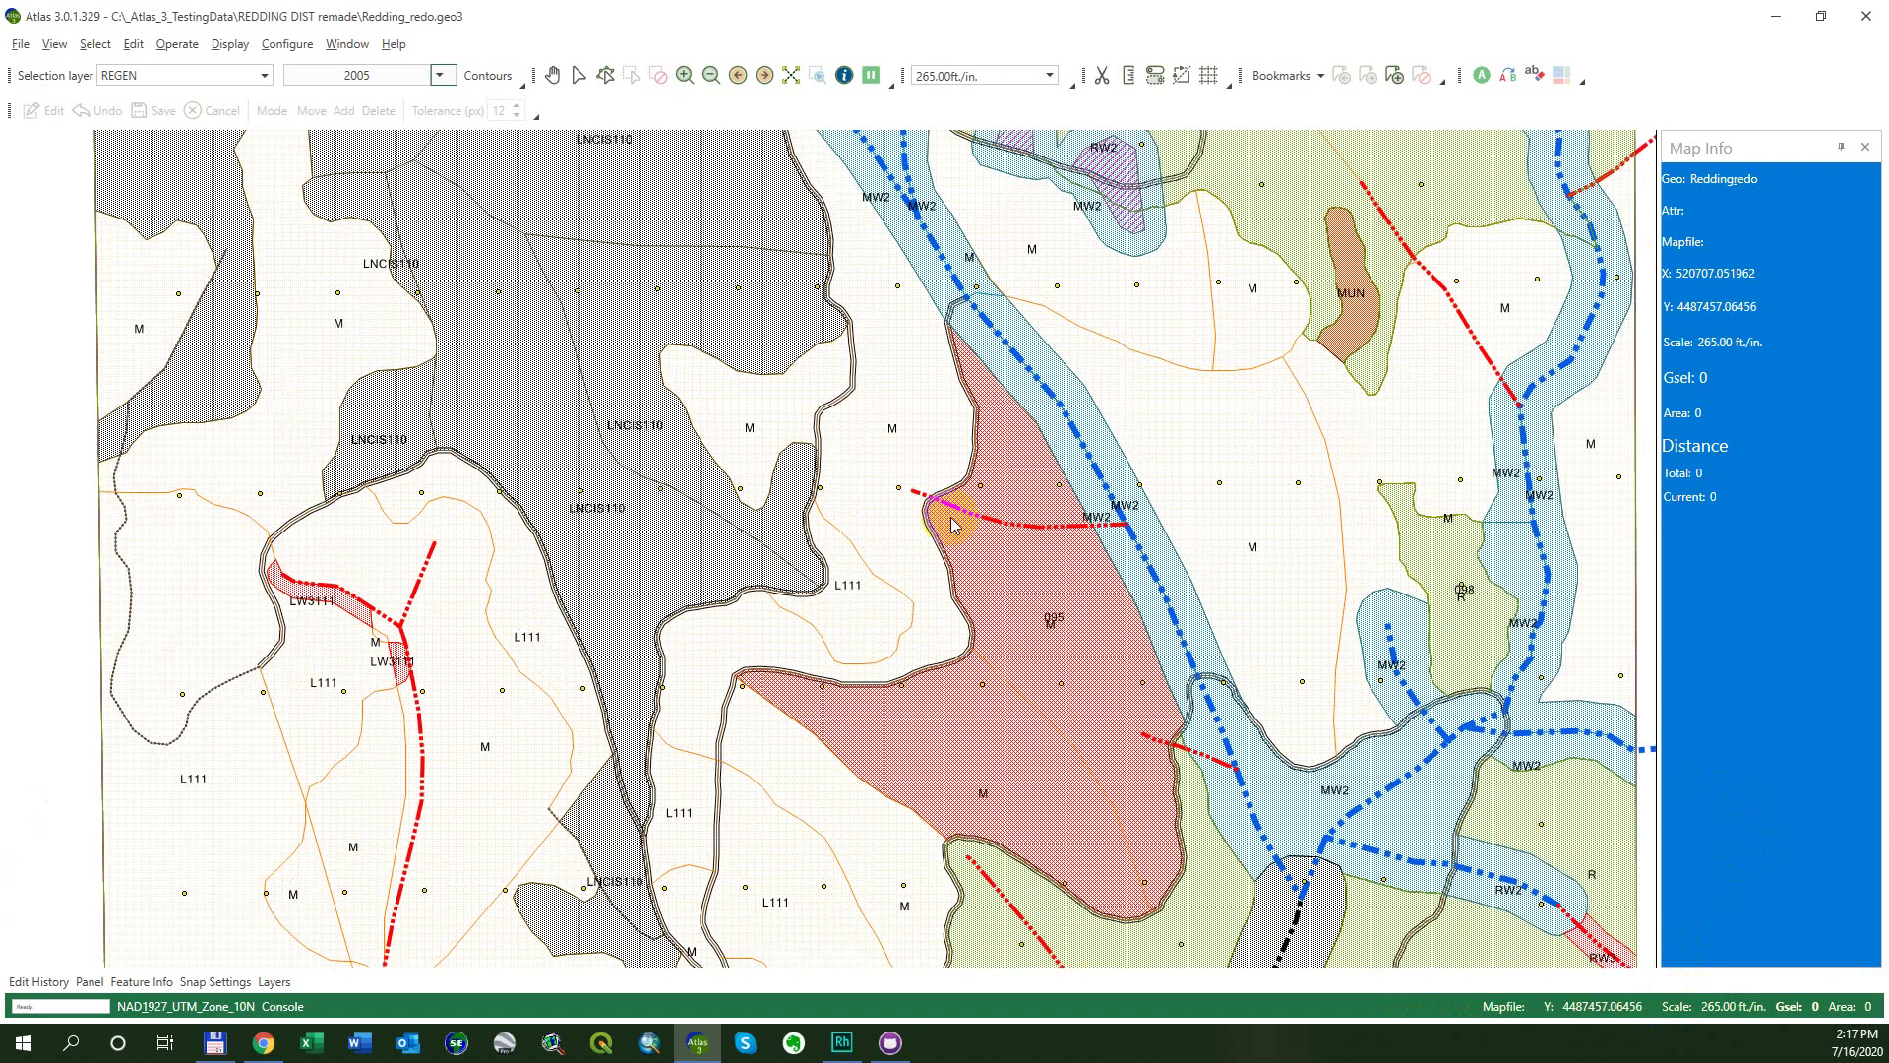
{"action": "scroll", "coordinate": [949, 527], "scroll_direction": "down", "scroll_amount": 1}
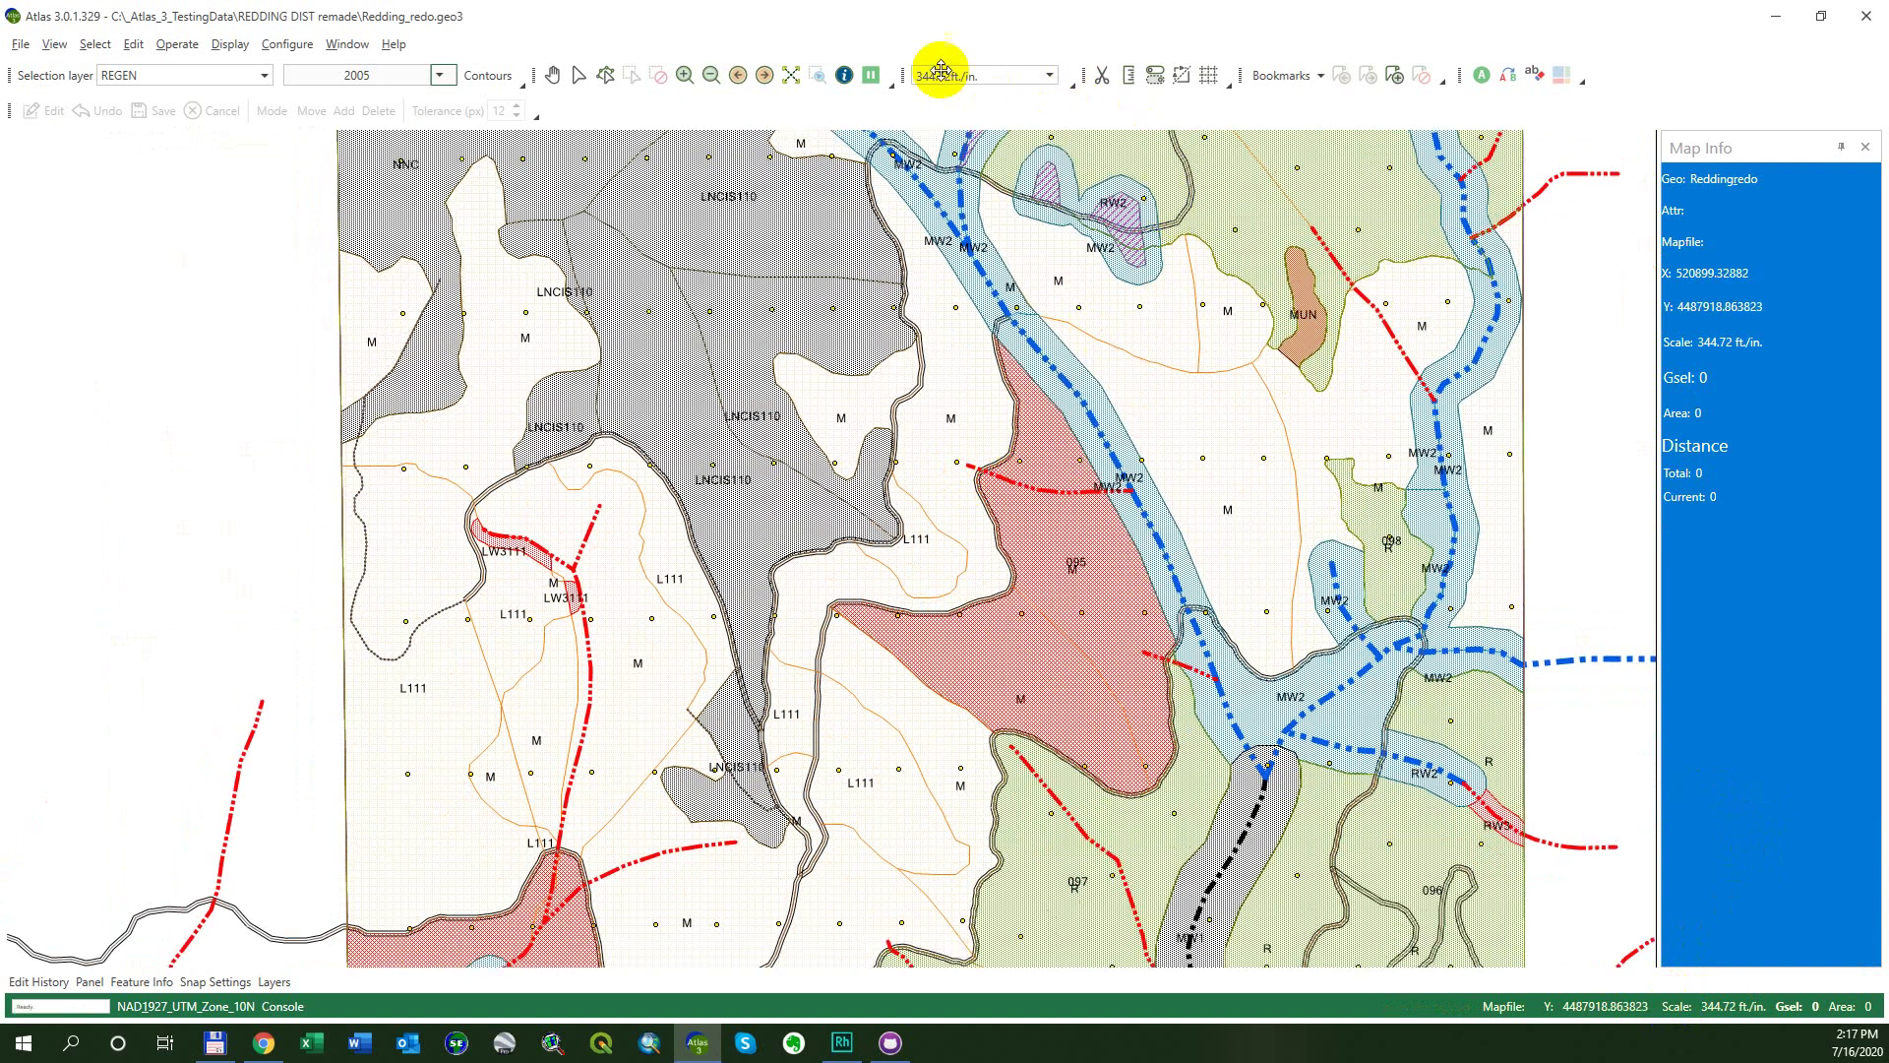